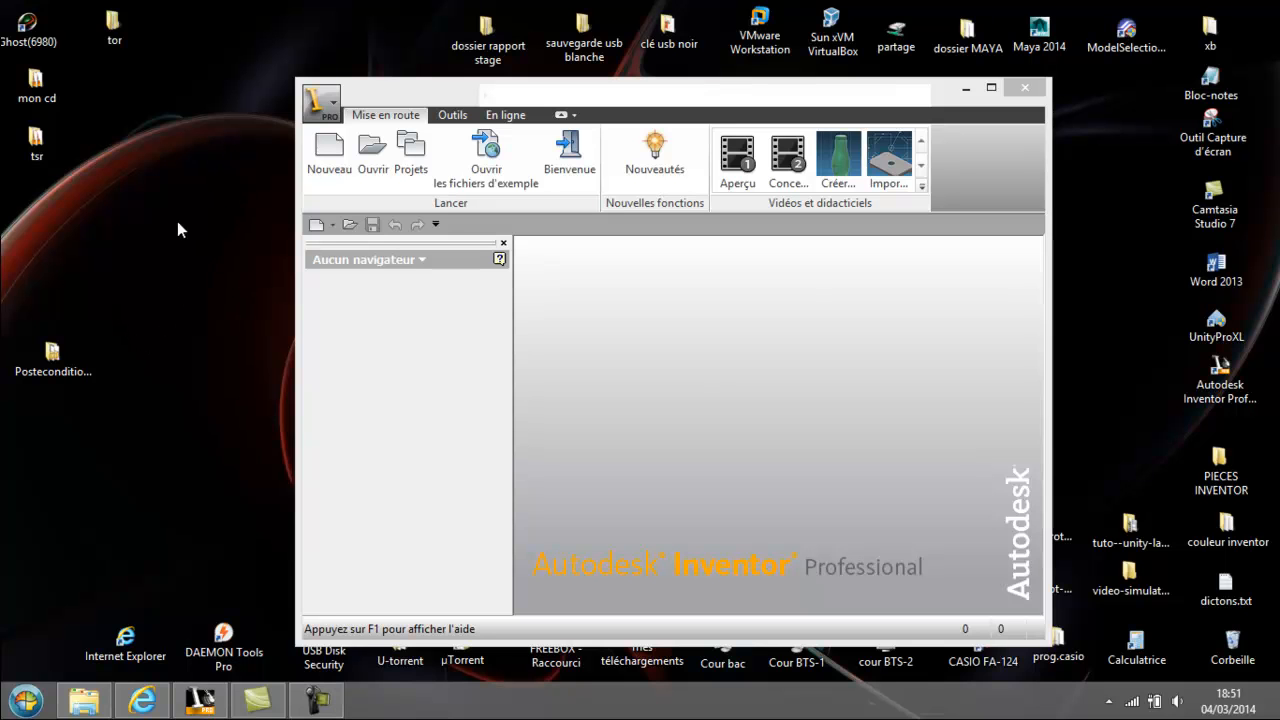
{"action": "left_click", "coordinate": [27, 704]}
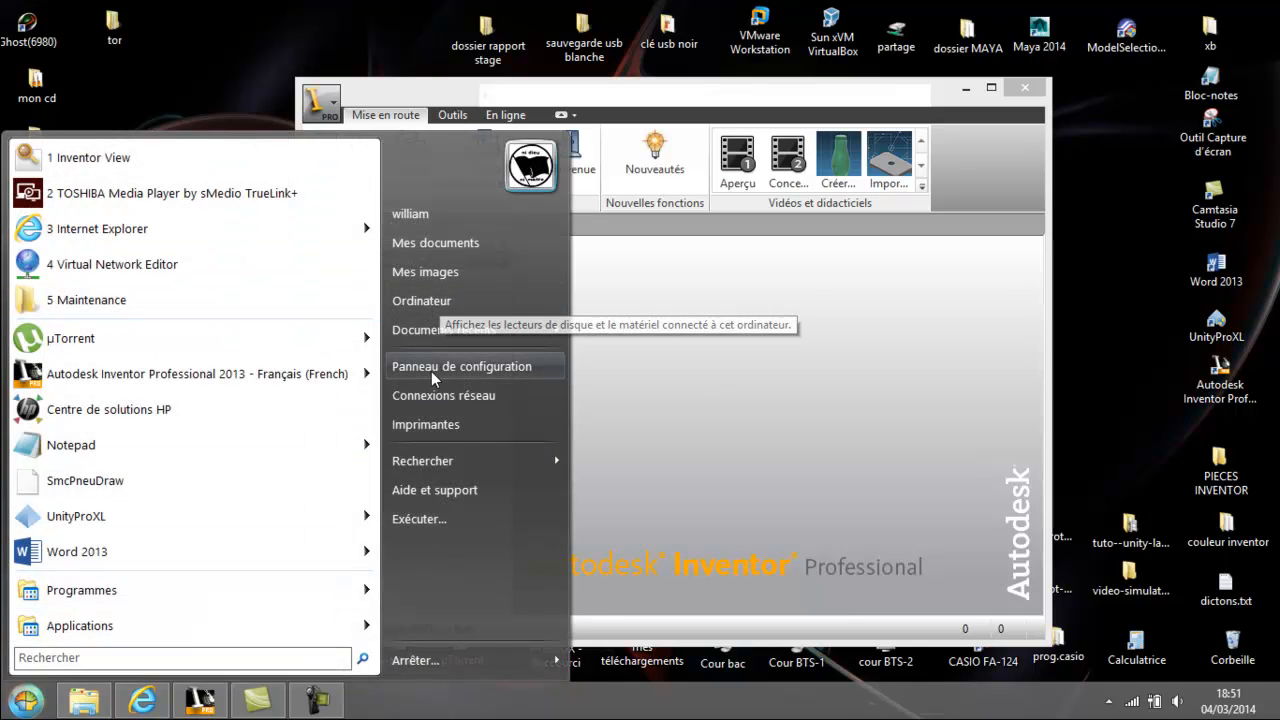
{"action": "left_click", "coordinate": [402, 329]}
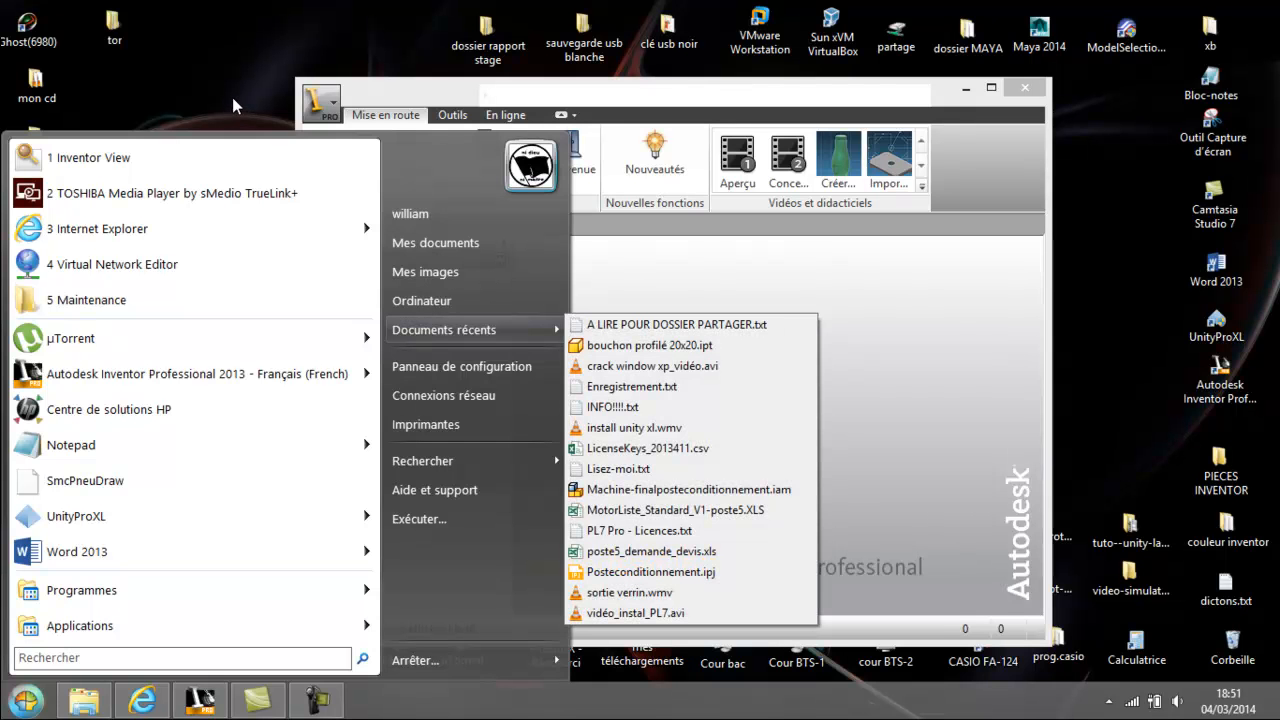
{"action": "left_click", "coordinate": [228, 88]}
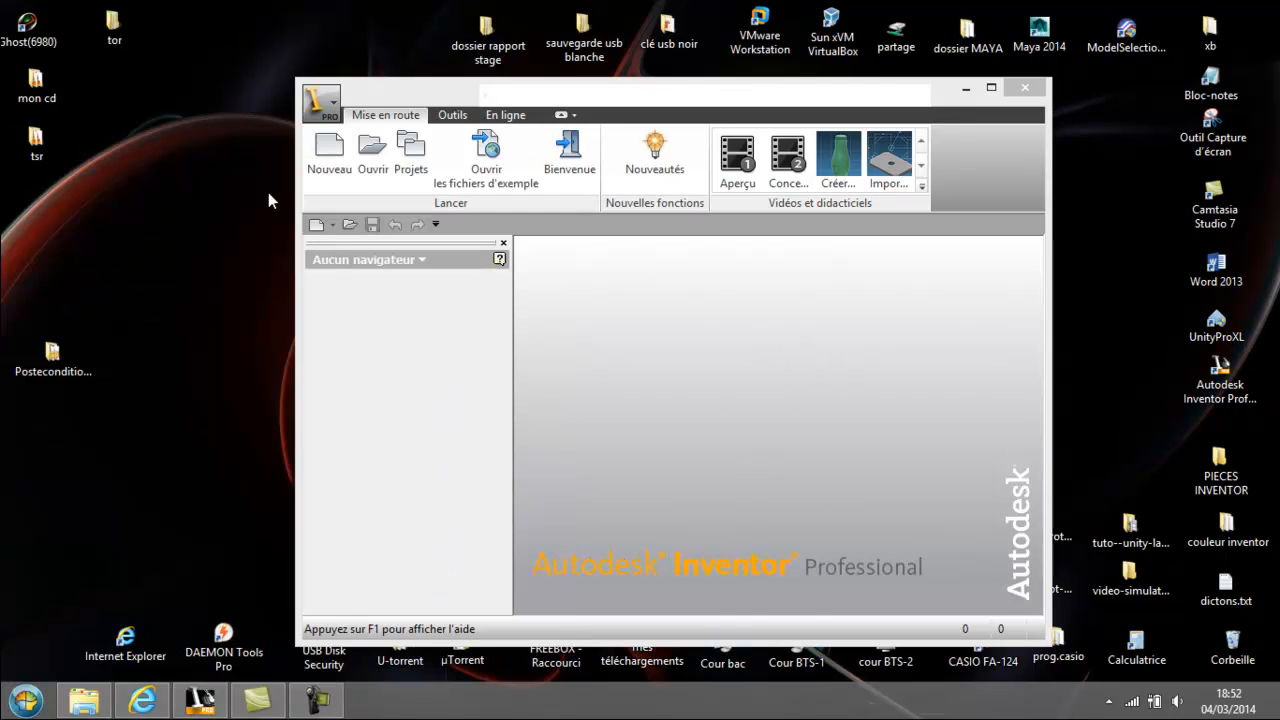
- Open the INVENTOR folder on the C: drive in File Explorer
{"action": "left_click", "coordinate": [26, 700]}
{"action": "left_click", "coordinate": [467, 308]}
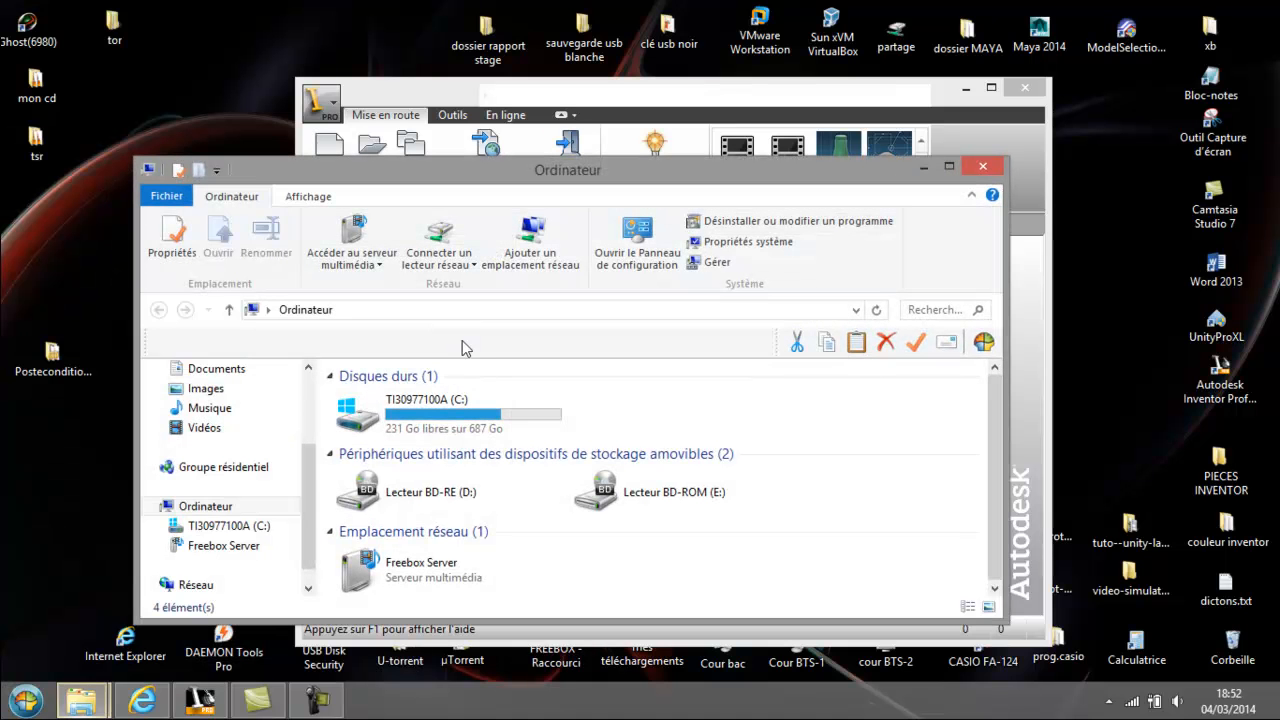
{"action": "left_click", "coordinate": [427, 425]}
{"action": "double_click", "coordinate": [427, 425]}
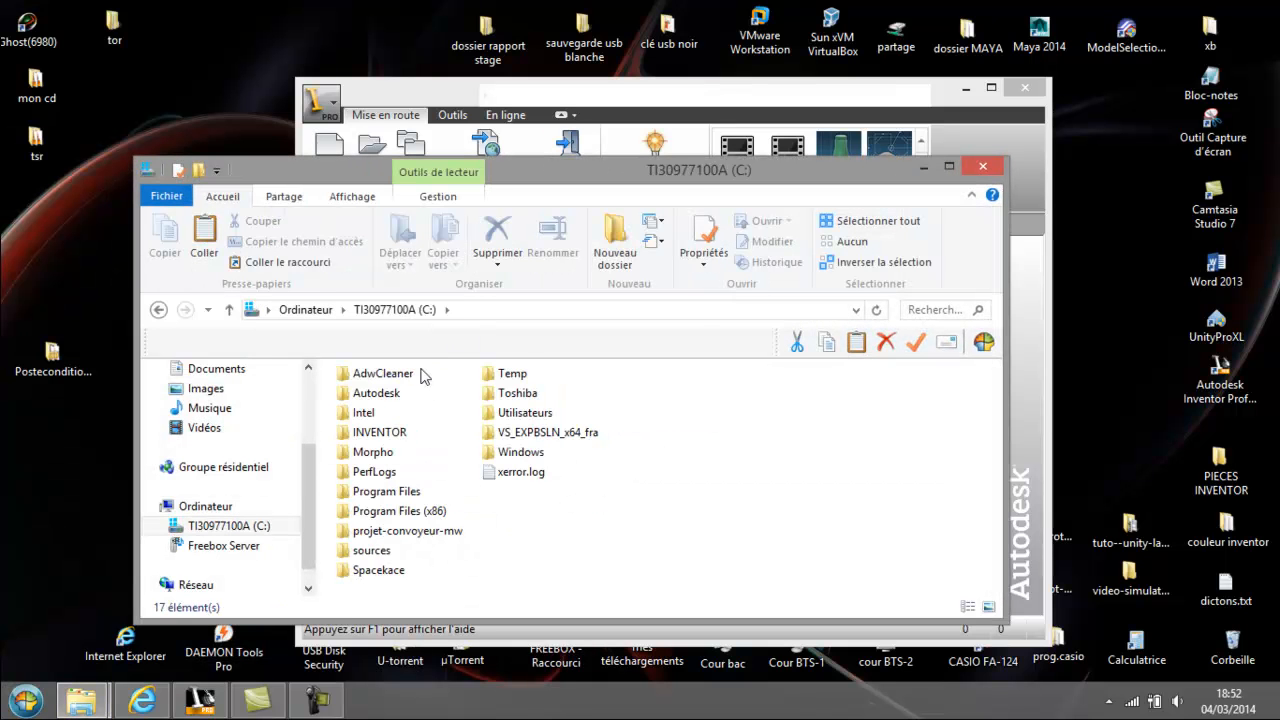
{"action": "double_click", "coordinate": [405, 437]}
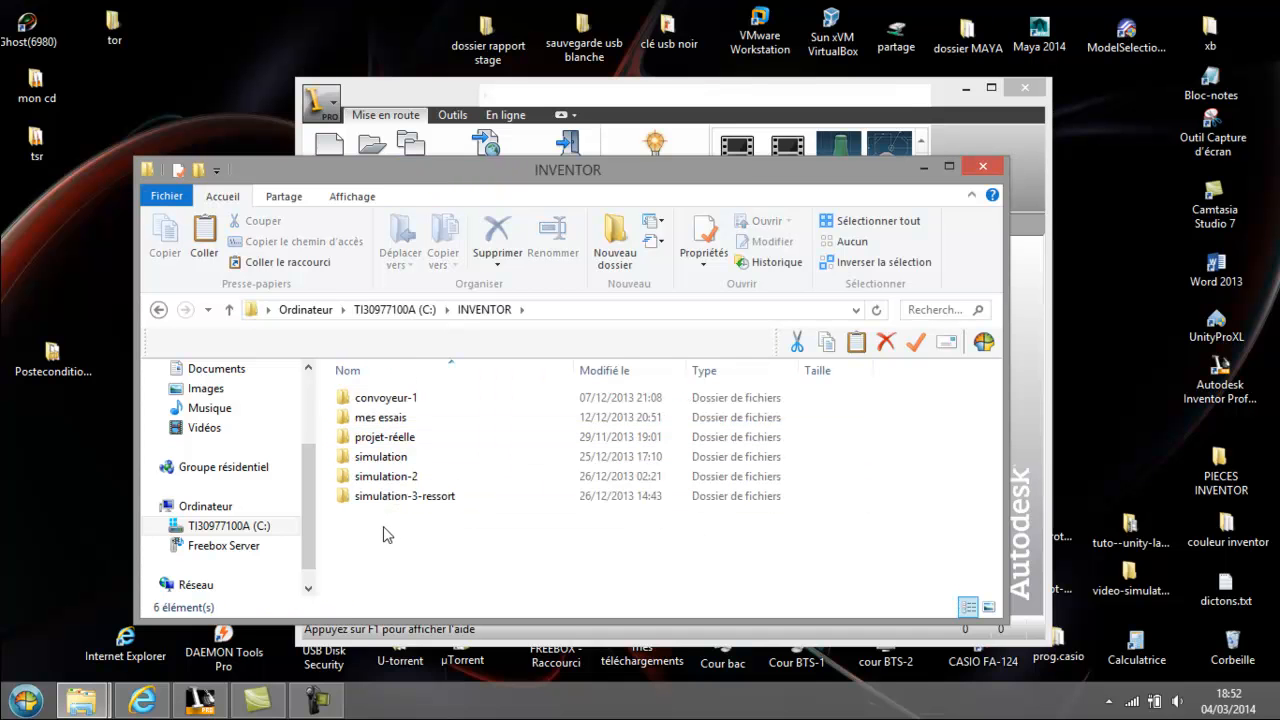
- Create a folder named projet-tuto-test inside the INVENTOR folder and take a brief look inside it
{"action": "left_click", "coordinate": [615, 245]}
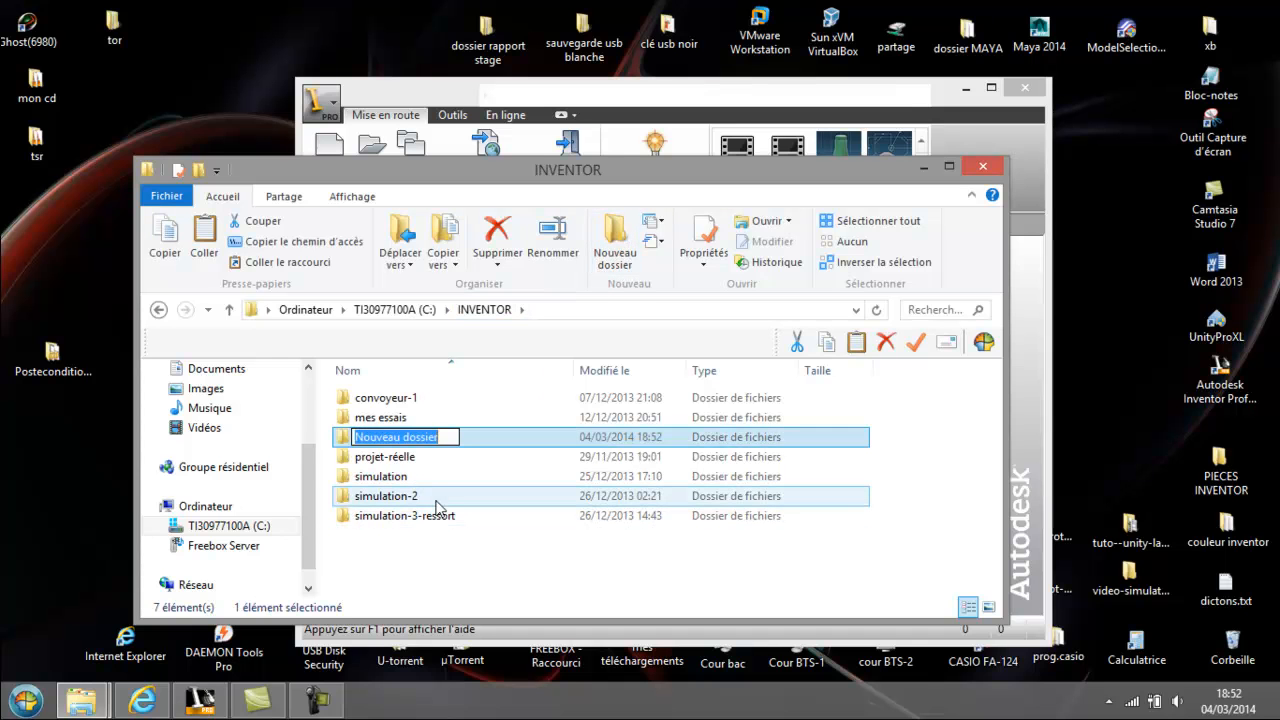
{"action": "type", "text": "projet-"}
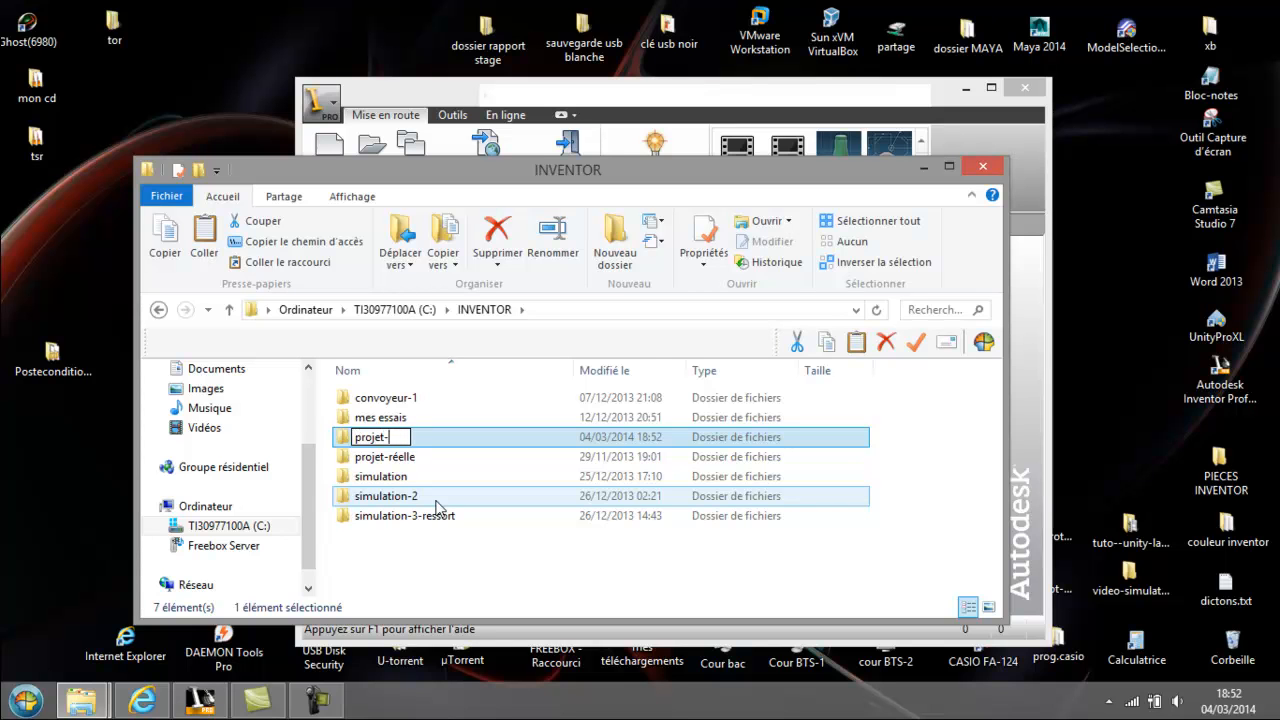
{"action": "type", "text": "tuto-test"}
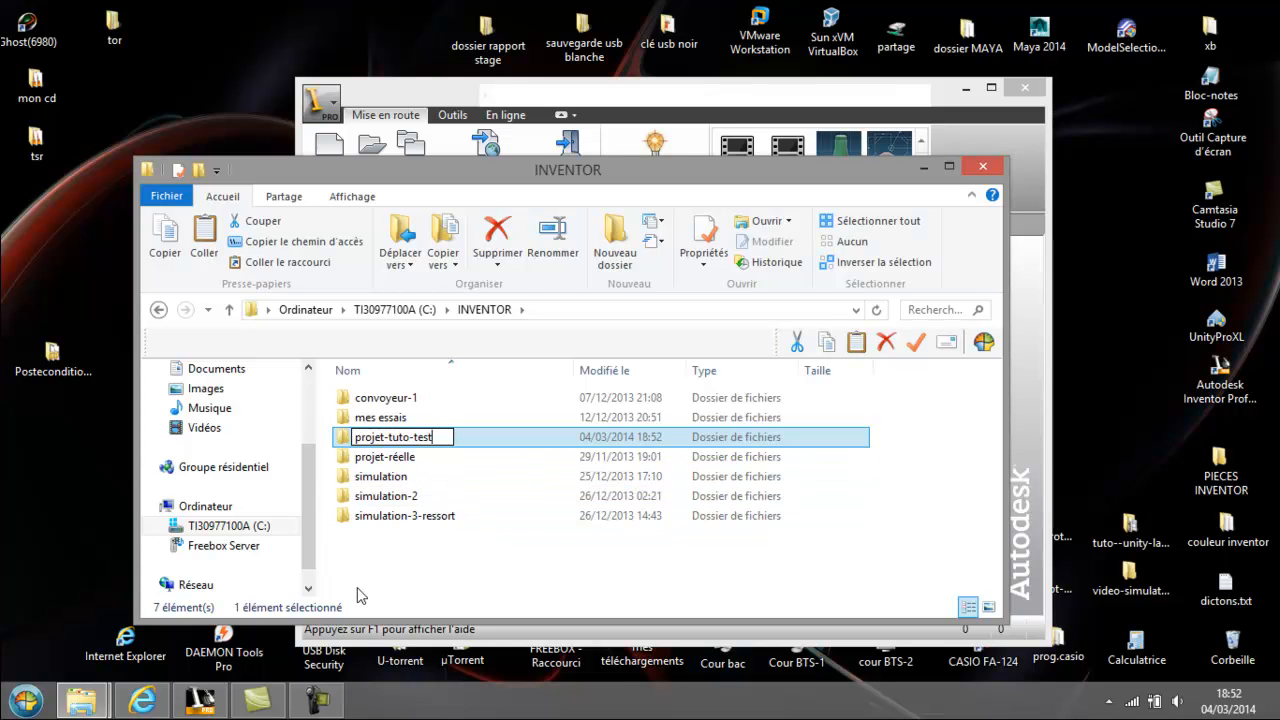
{"action": "left_click", "coordinate": [381, 569]}
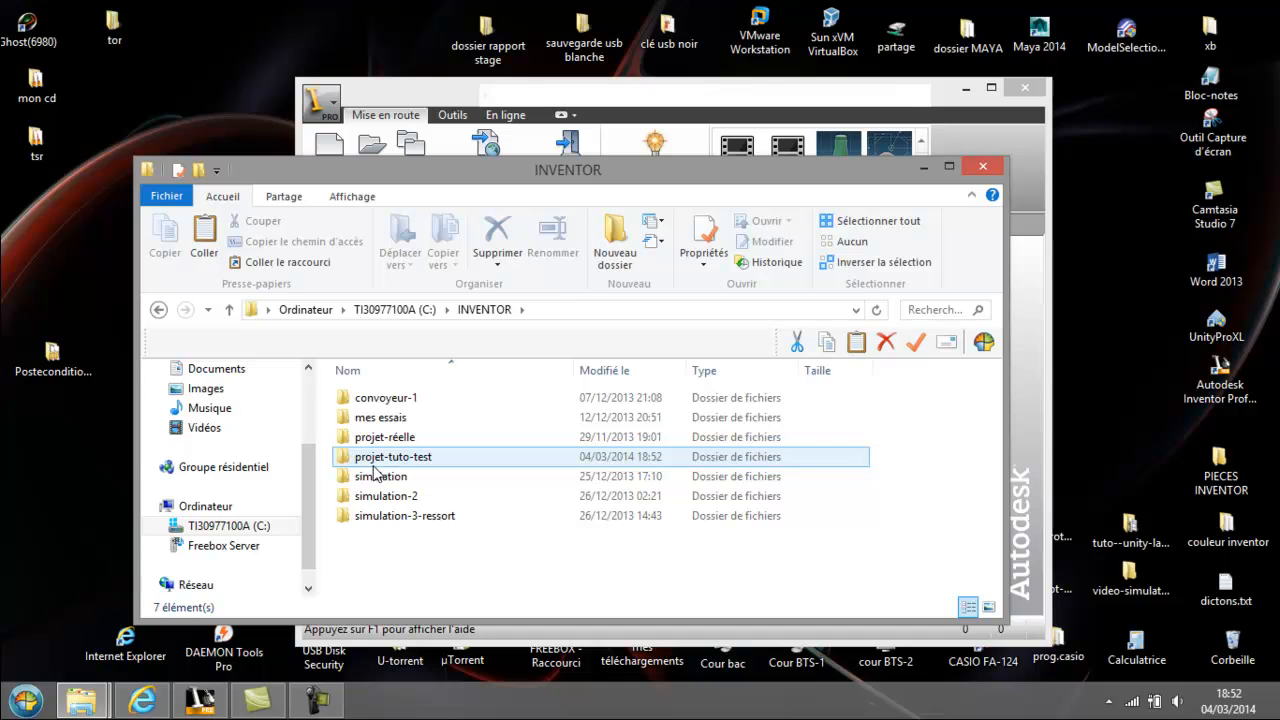
{"action": "double_click", "coordinate": [366, 456]}
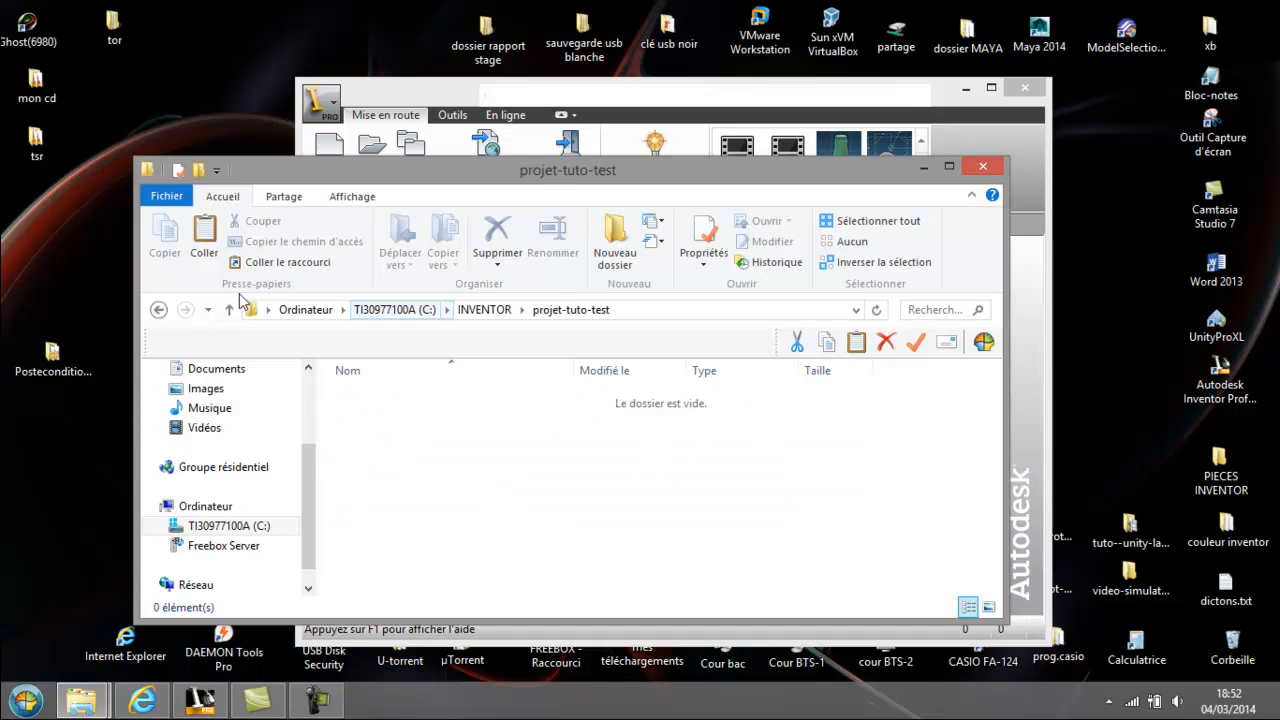
{"action": "left_click", "coordinate": [159, 311]}
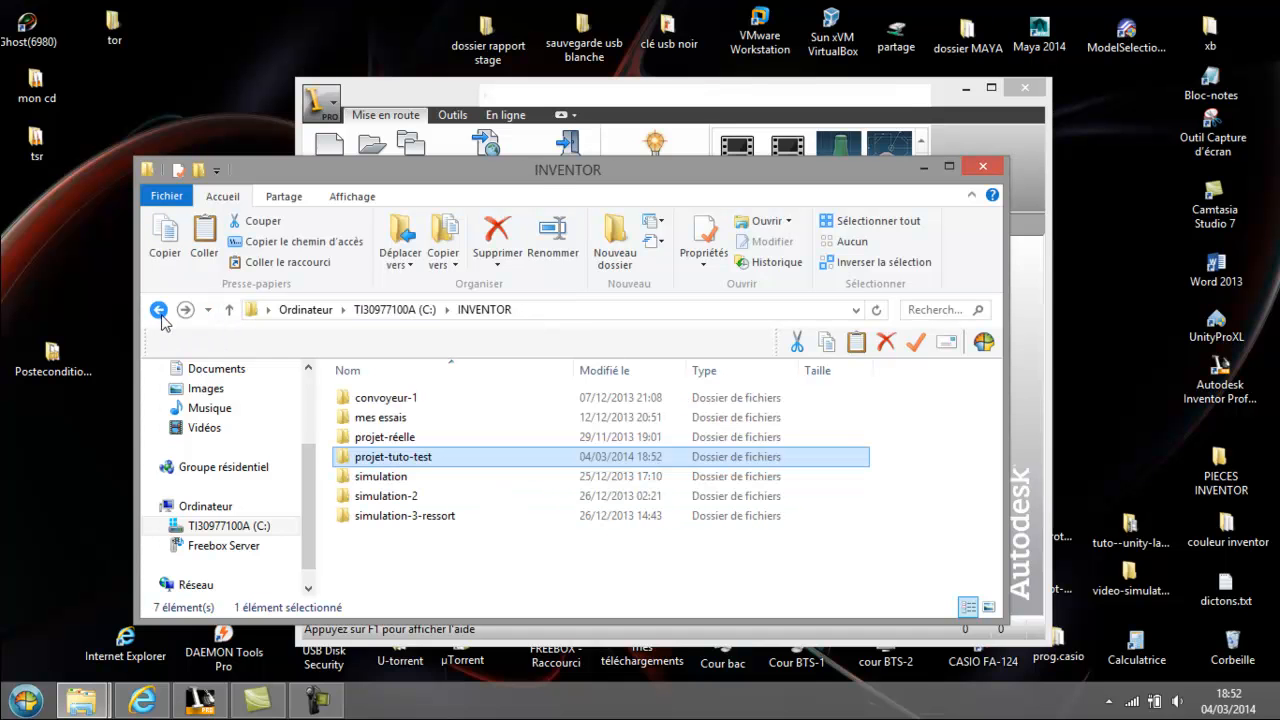
- Switch to Inventor, maximized, and start creating a new project of the Vault type
{"action": "left_click", "coordinate": [924, 168]}
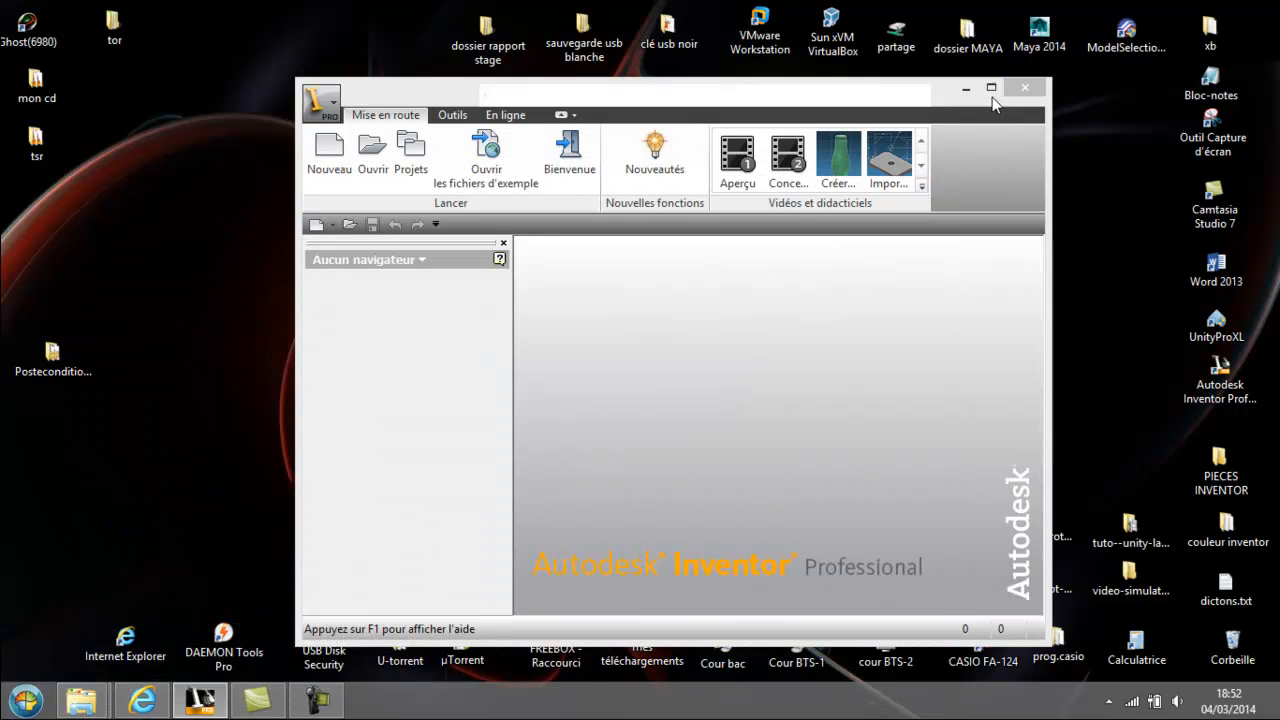
{"action": "left_click", "coordinate": [991, 88]}
{"action": "left_click", "coordinate": [111, 82]}
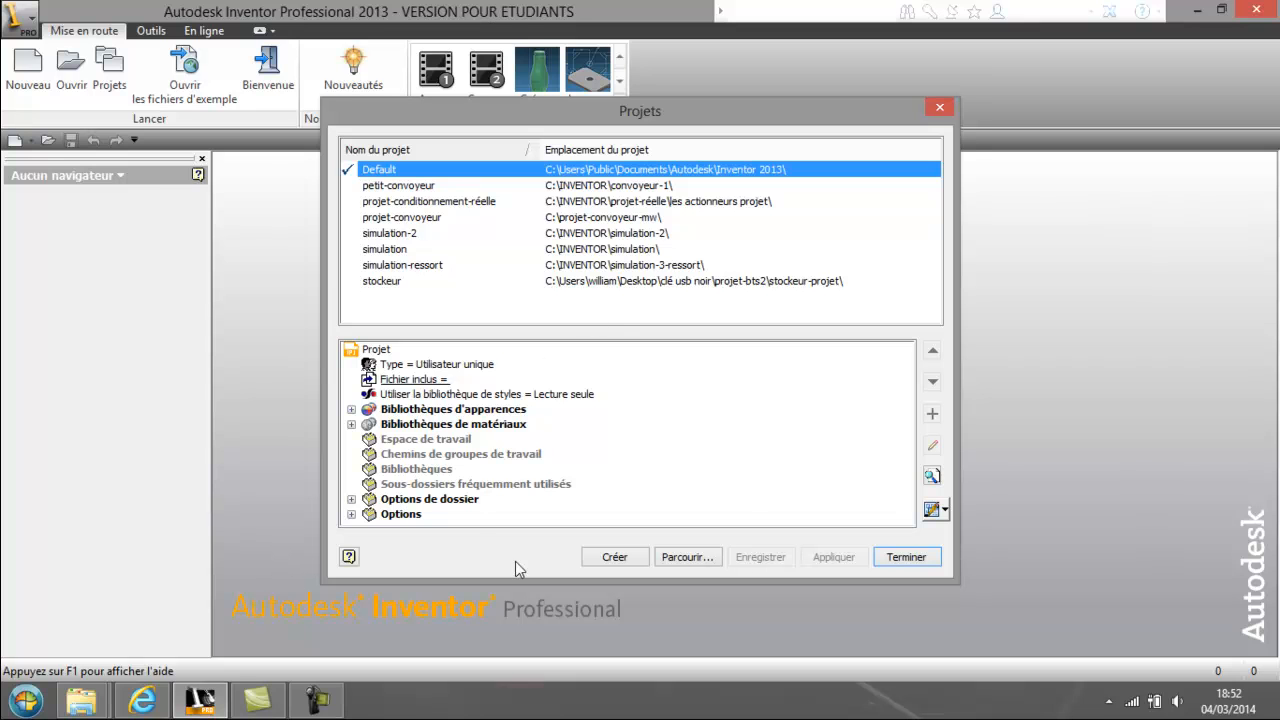
{"action": "left_click", "coordinate": [632, 562]}
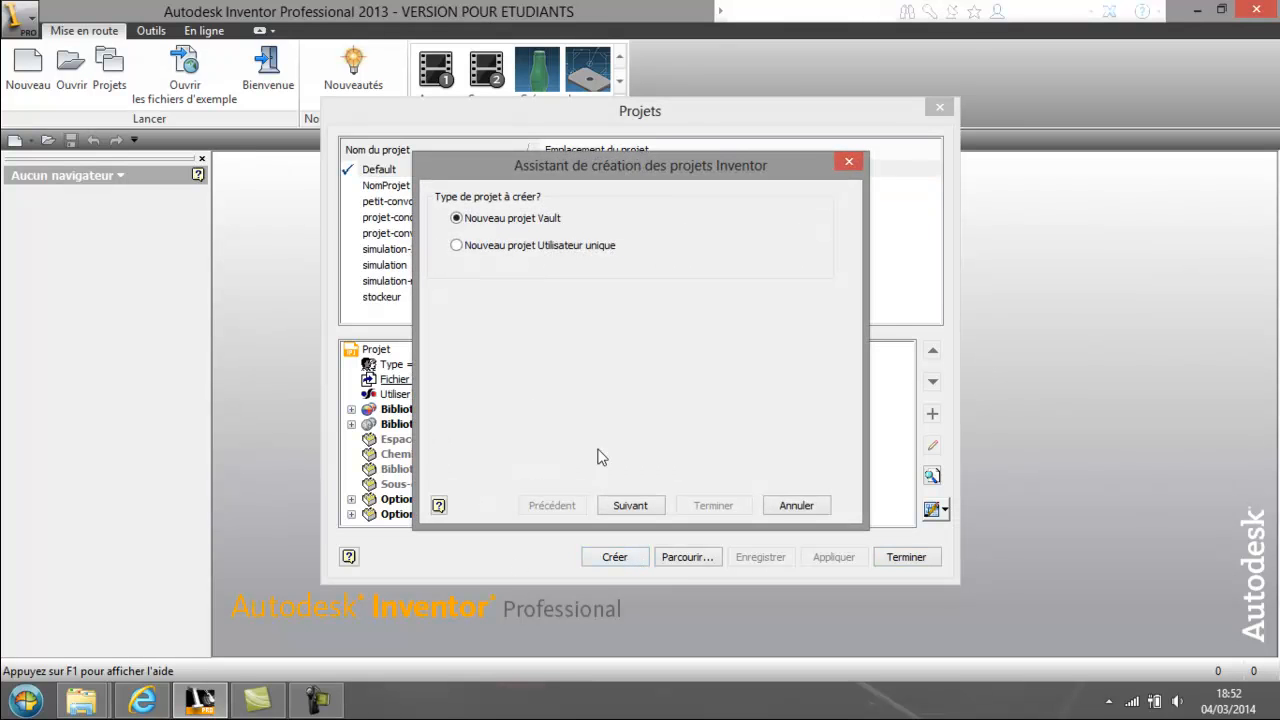
{"action": "left_click", "coordinate": [637, 512]}
- Name the new project machine
{"action": "left_click_drag", "start_coordinate": [507, 236], "coordinate": [427, 253]}
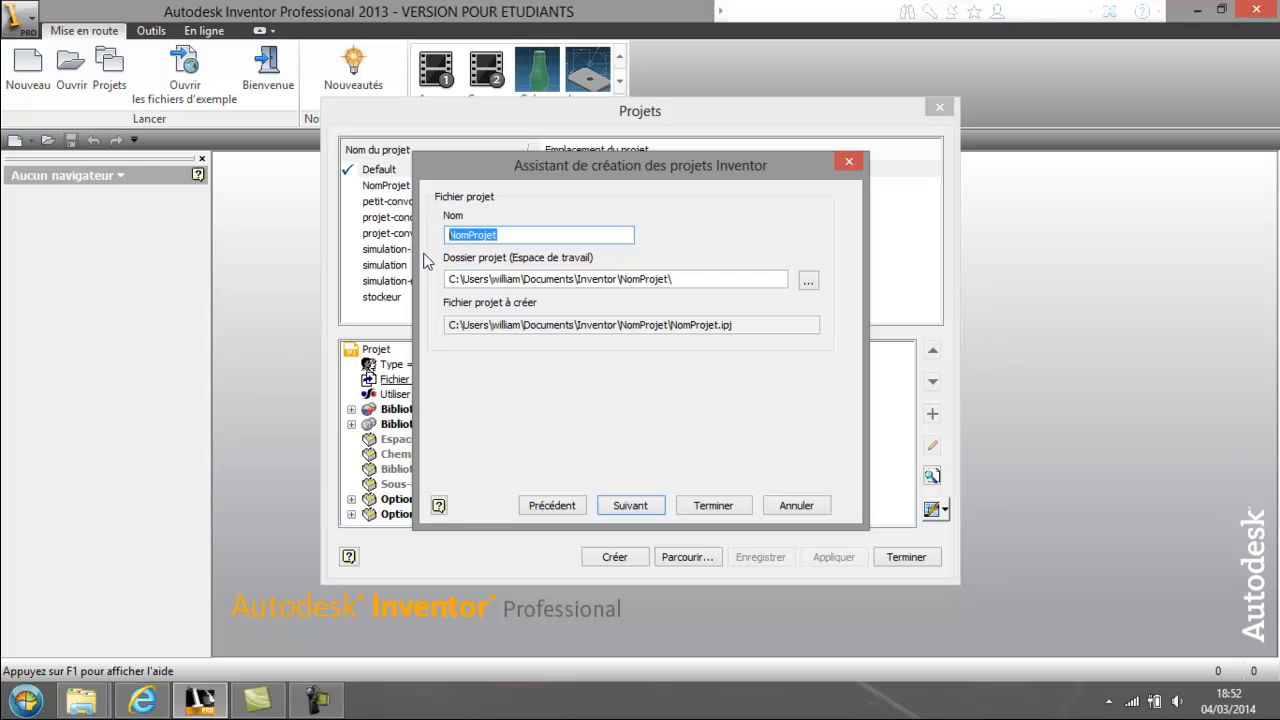
{"action": "type", "text": "machne"}
{"action": "key", "text": "BackSpace"}
{"action": "key", "text": "BackSpace"}
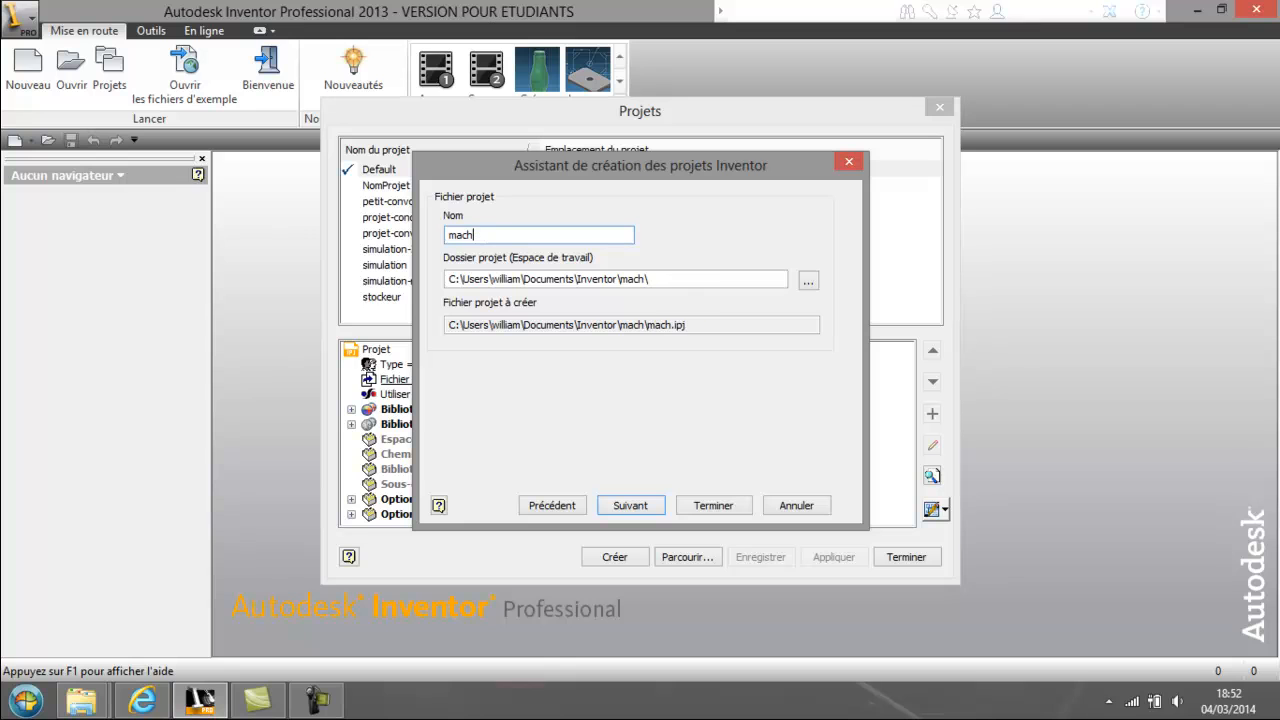
{"action": "type", "text": "ine"}
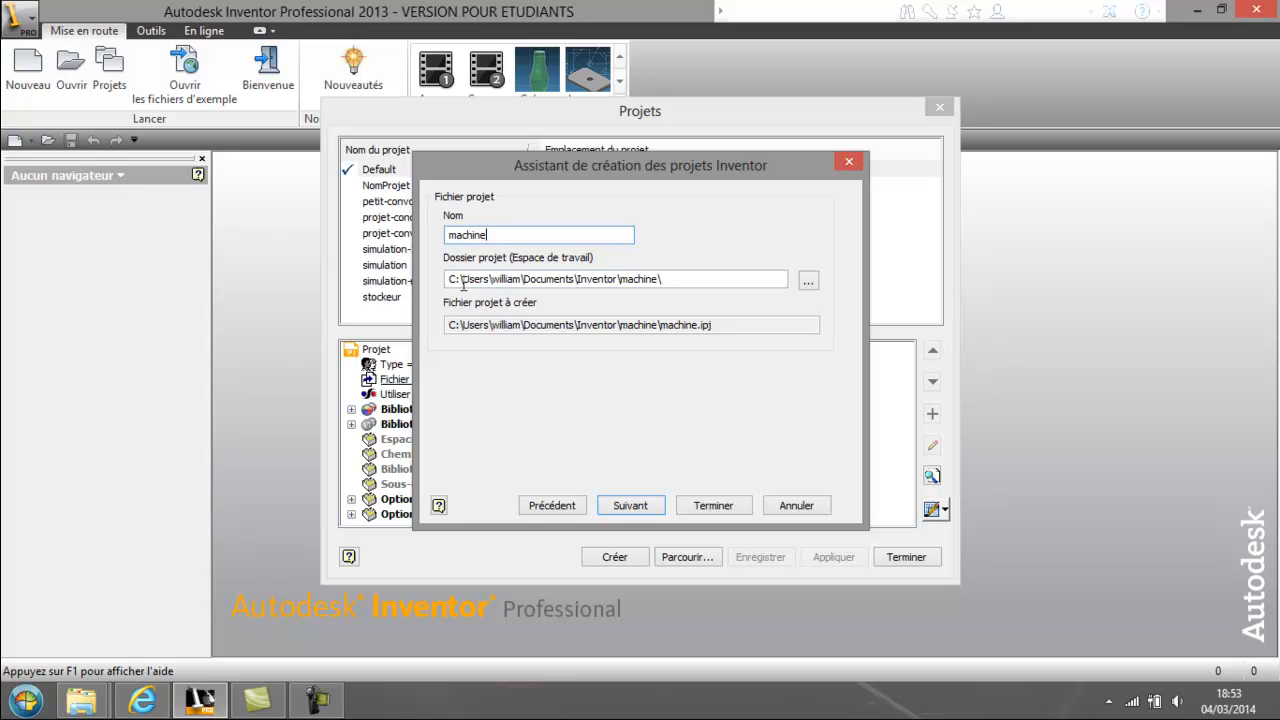
- Set the project's workspace folder to C:\INVENTOR\projet-tuto-test by browsing to it
{"action": "left_click_drag", "start_coordinate": [447, 281], "coordinate": [680, 278]}
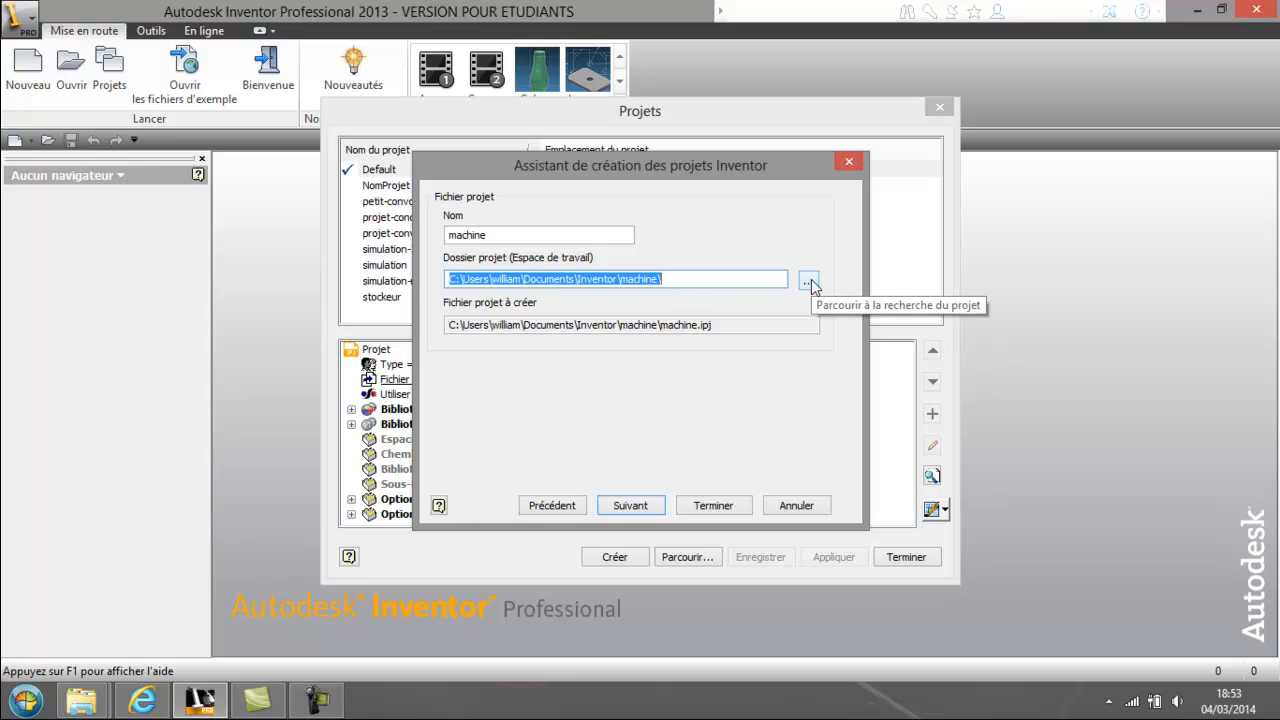
{"action": "left_click", "coordinate": [809, 284]}
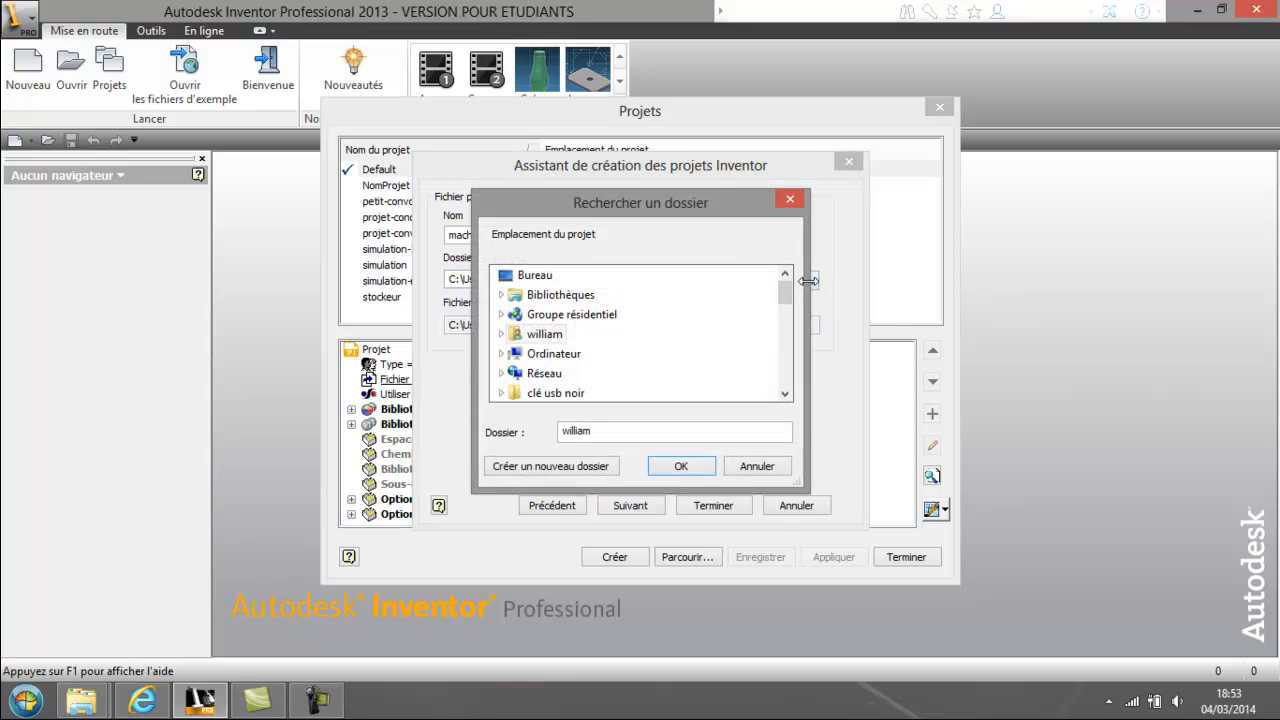
{"action": "mouse_move", "coordinate": [789, 300]}
{"action": "left_mouse_down"}
{"action": "mouse_move", "coordinate": [786, 335]}
{"action": "mouse_move", "coordinate": [786, 296]}
{"action": "left_mouse_up"}
{"action": "left_click", "coordinate": [561, 294]}
{"action": "left_click", "coordinate": [548, 315]}
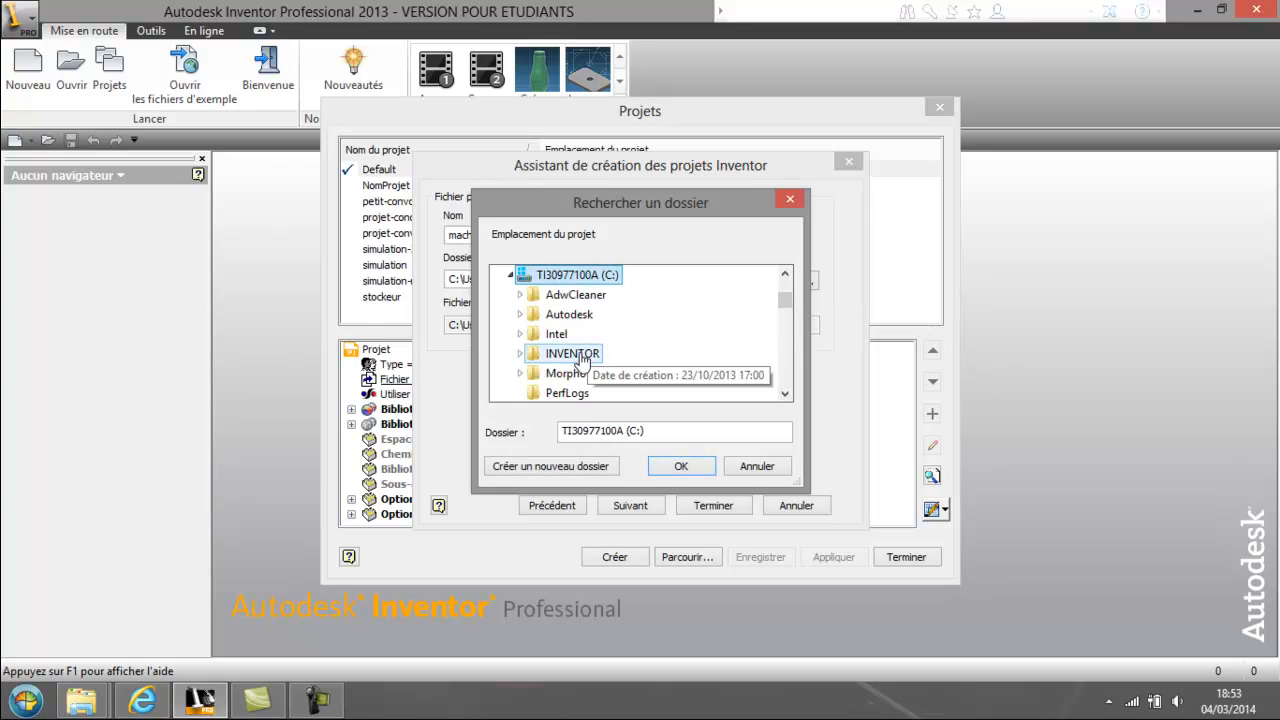
{"action": "left_click", "coordinate": [580, 354]}
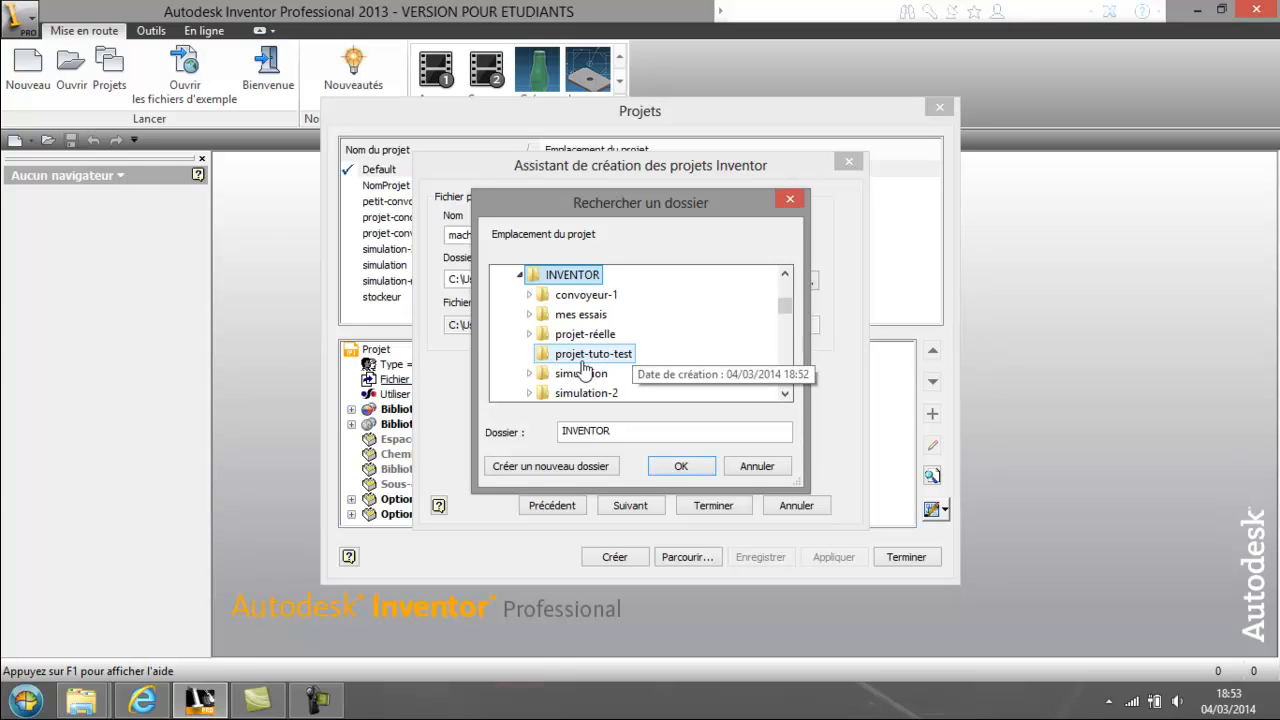
{"action": "left_click", "coordinate": [576, 357]}
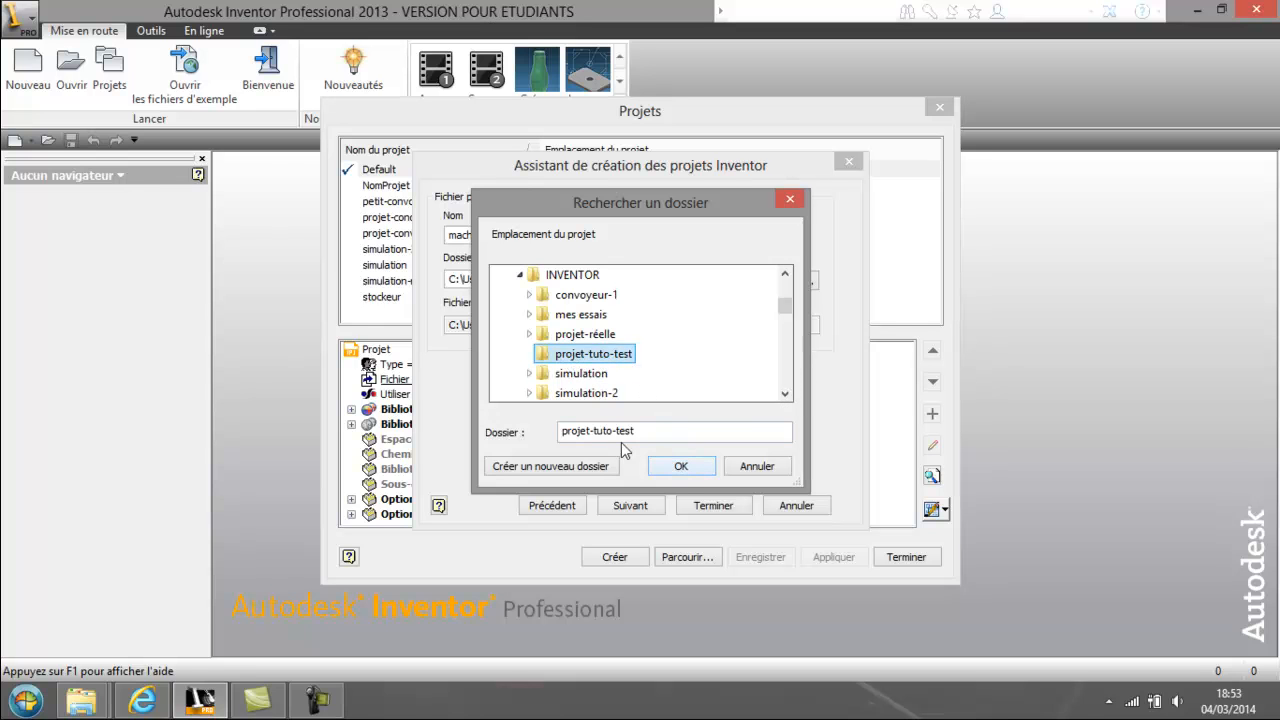
{"action": "left_click", "coordinate": [678, 465]}
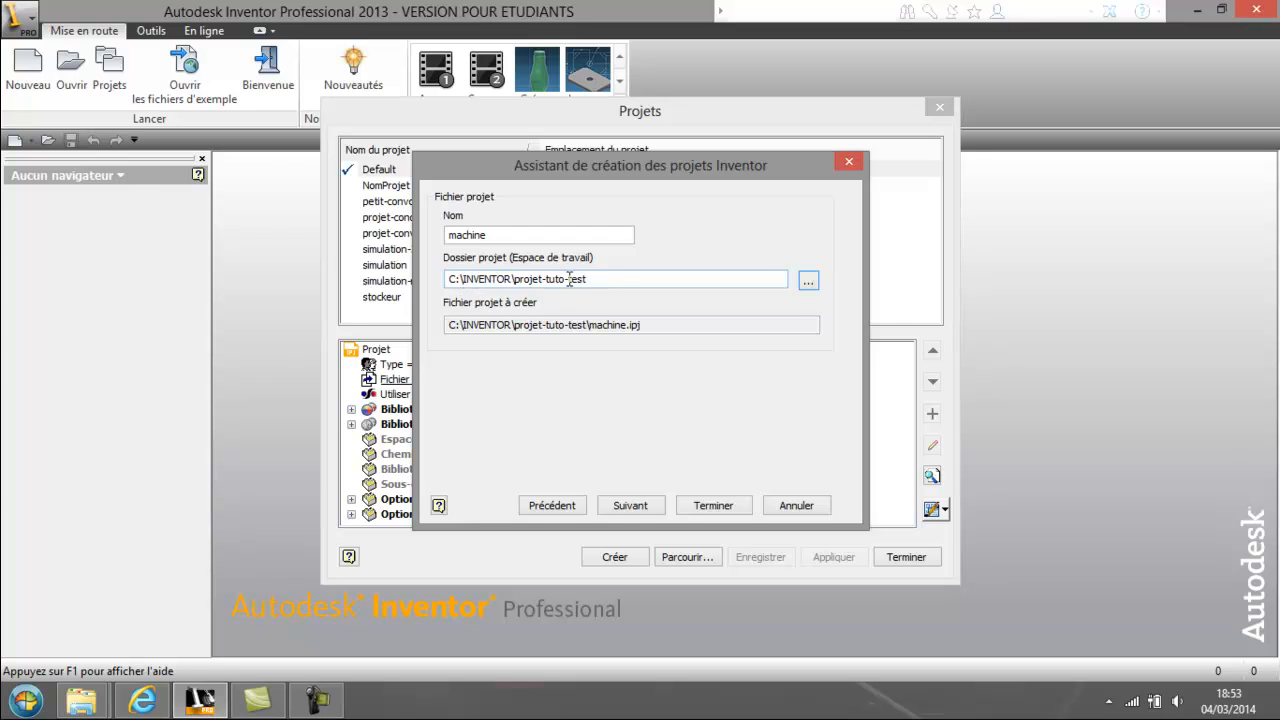
- Finish creating the machine project without adding any libraries and close the project manager
{"action": "left_click", "coordinate": [650, 509]}
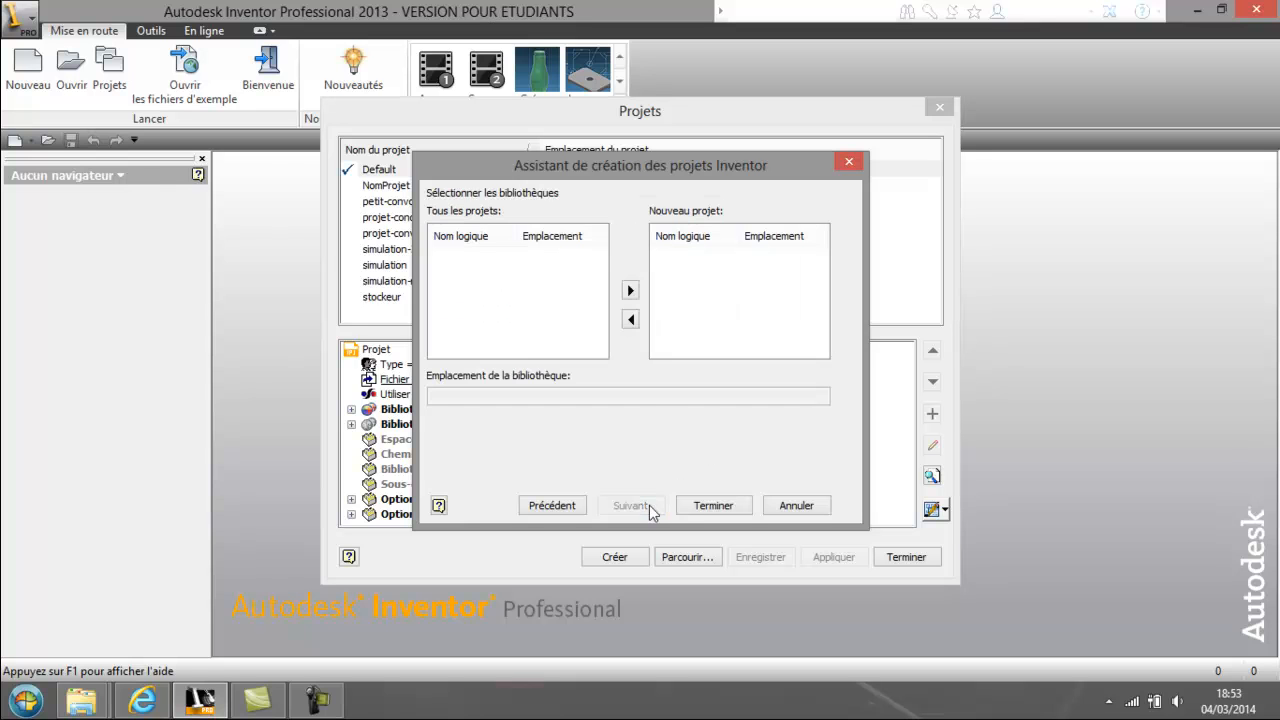
{"action": "left_click", "coordinate": [708, 507]}
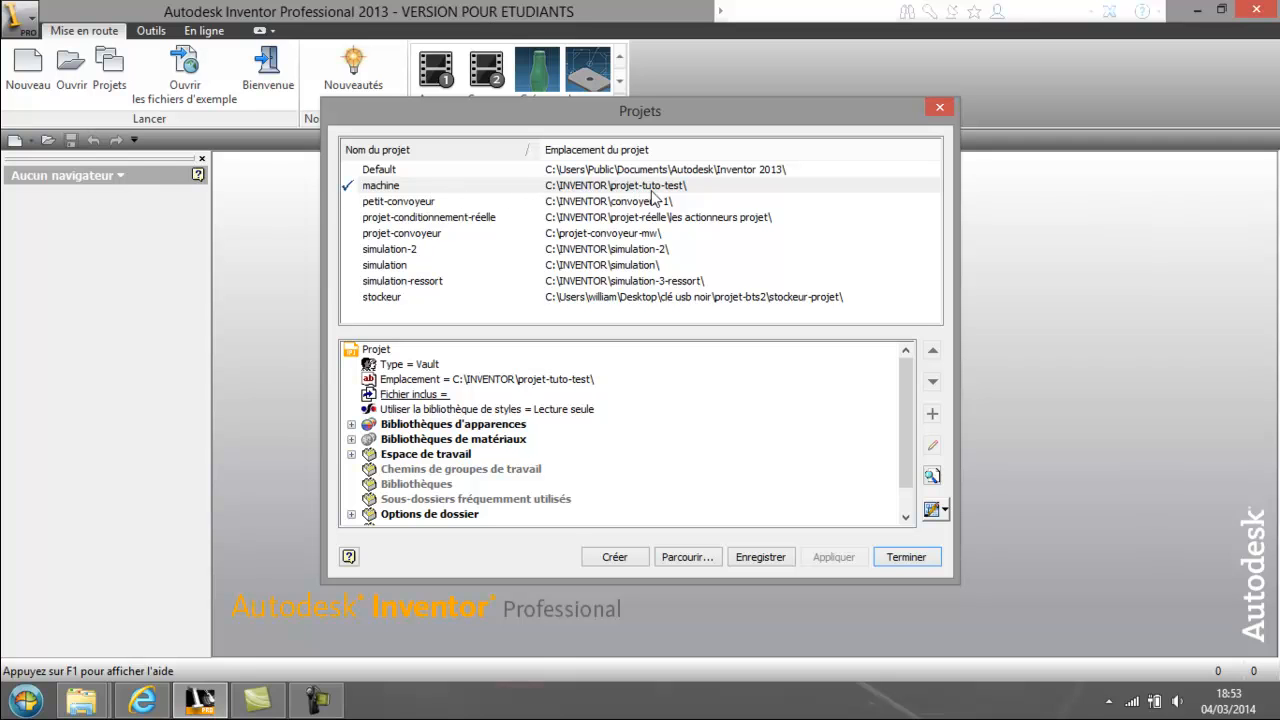
{"action": "left_click", "coordinate": [906, 557]}
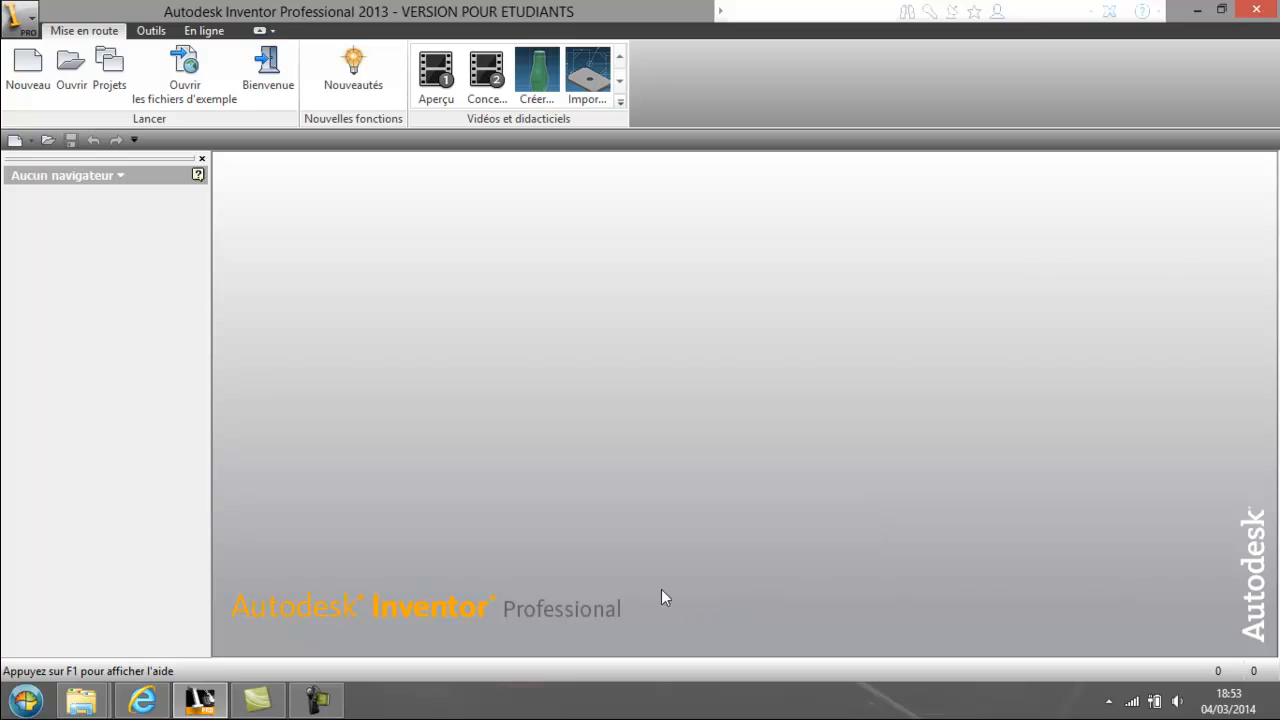
- Switch to File Explorer and examine which files were generated in the projet-tuto-test folder
{"action": "left_click", "coordinate": [1221, 9]}
{"action": "mouse_move", "coordinate": [82, 700]}
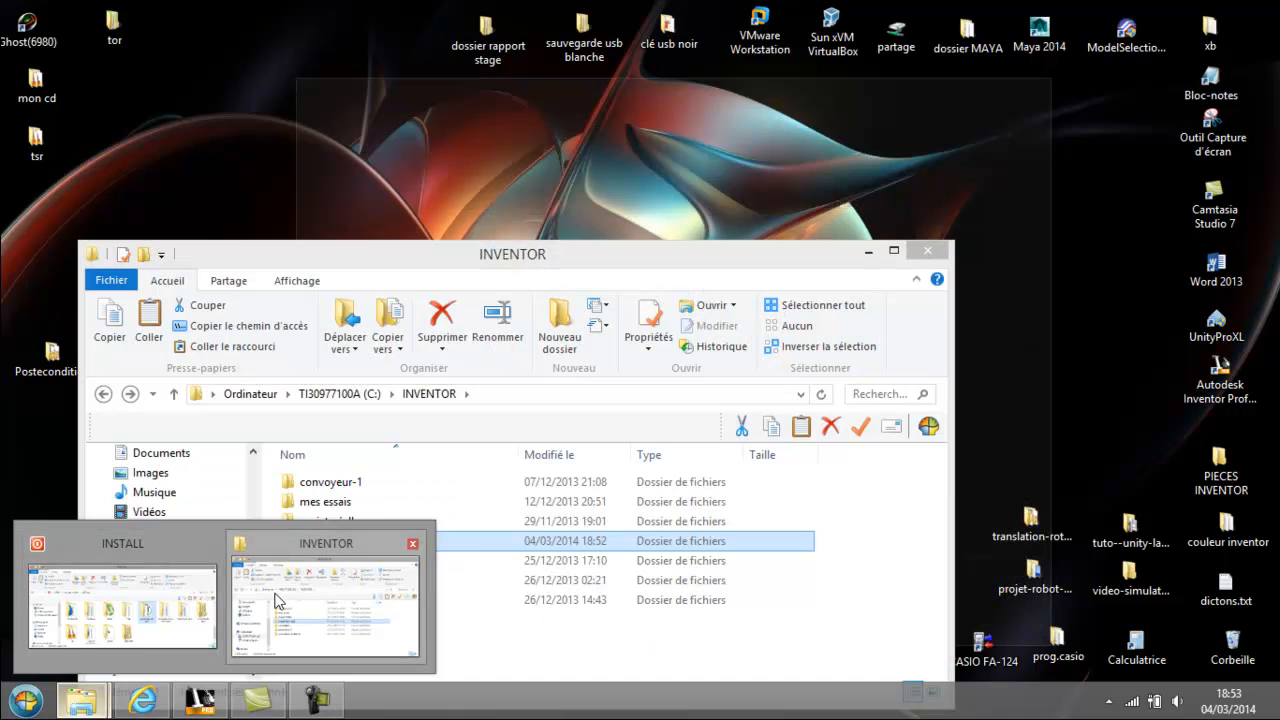
{"action": "left_click", "coordinate": [270, 595]}
{"action": "left_click_drag", "start_coordinate": [448, 268], "coordinate": [568, 90]}
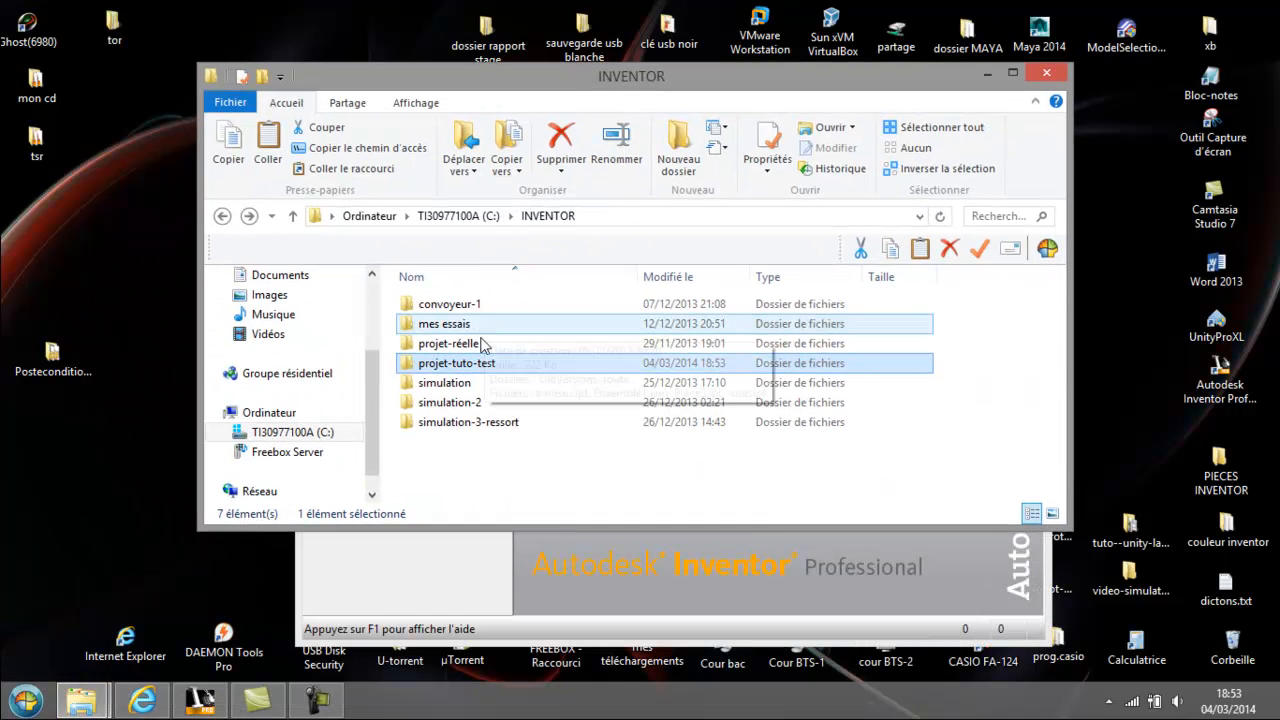
{"action": "double_click", "coordinate": [470, 365]}
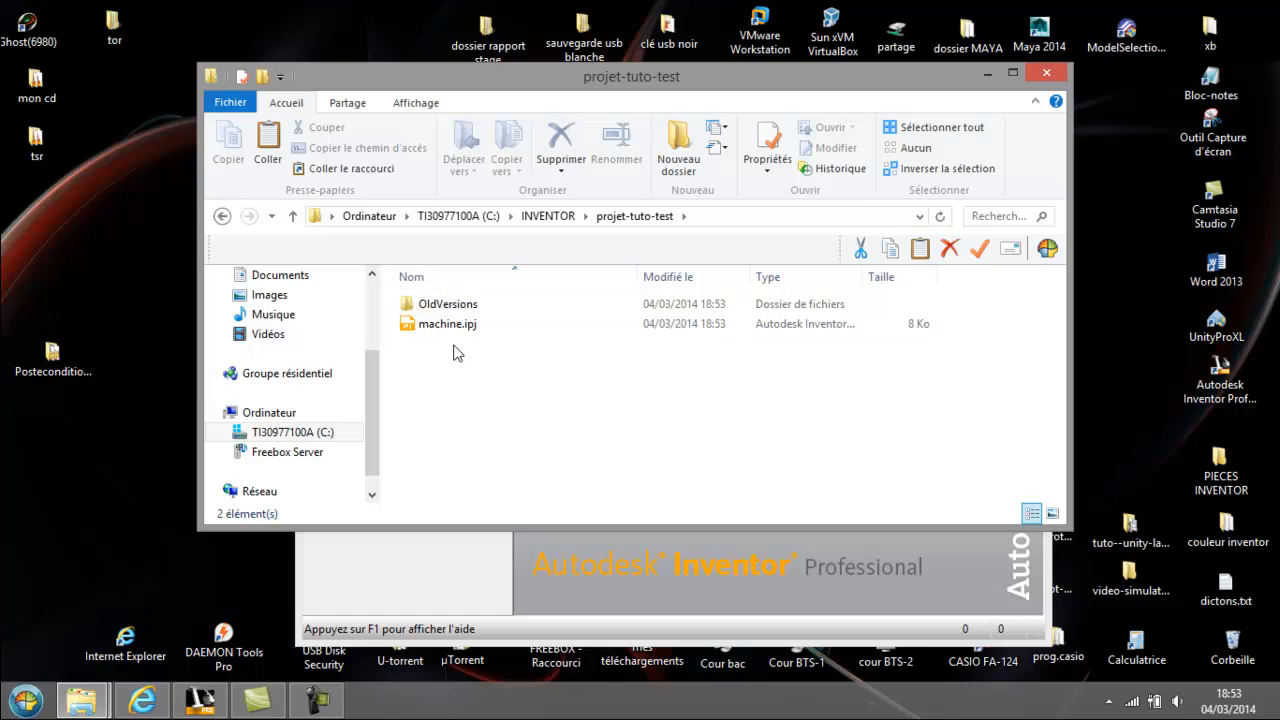
{"action": "left_click", "coordinate": [439, 331]}
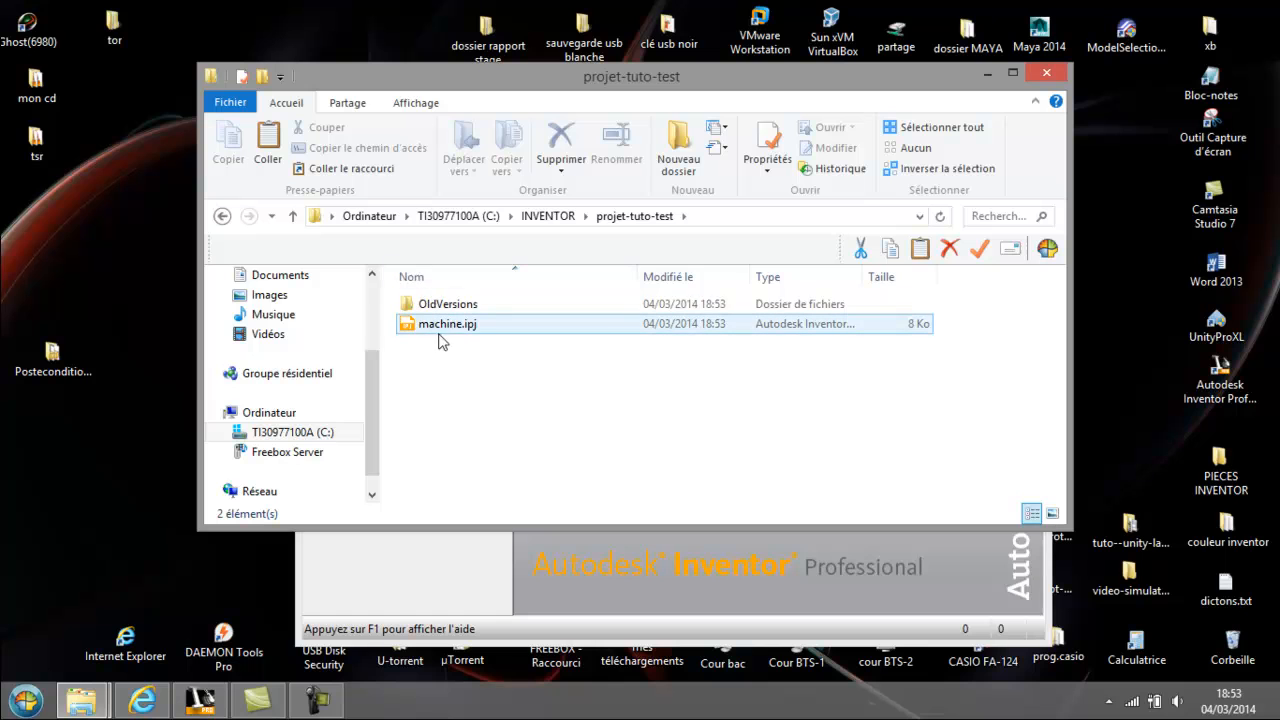
{"action": "left_click", "coordinate": [455, 309]}
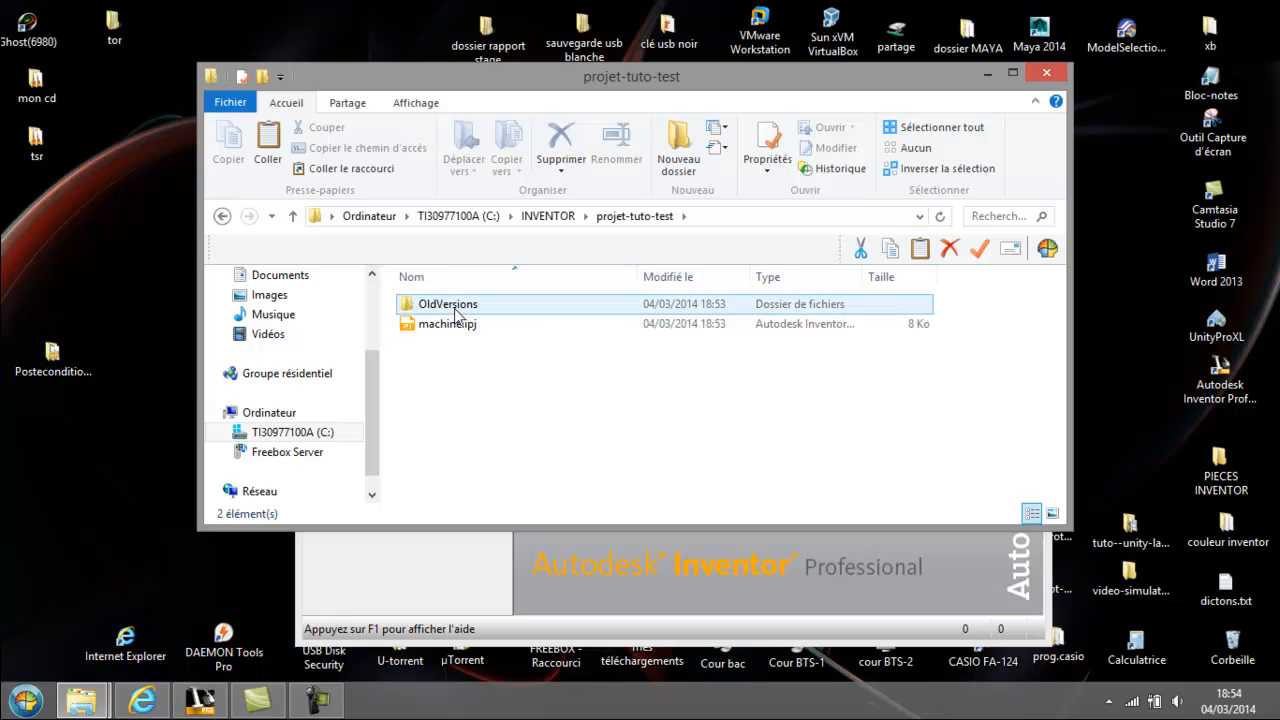
{"action": "left_click", "coordinate": [455, 365]}
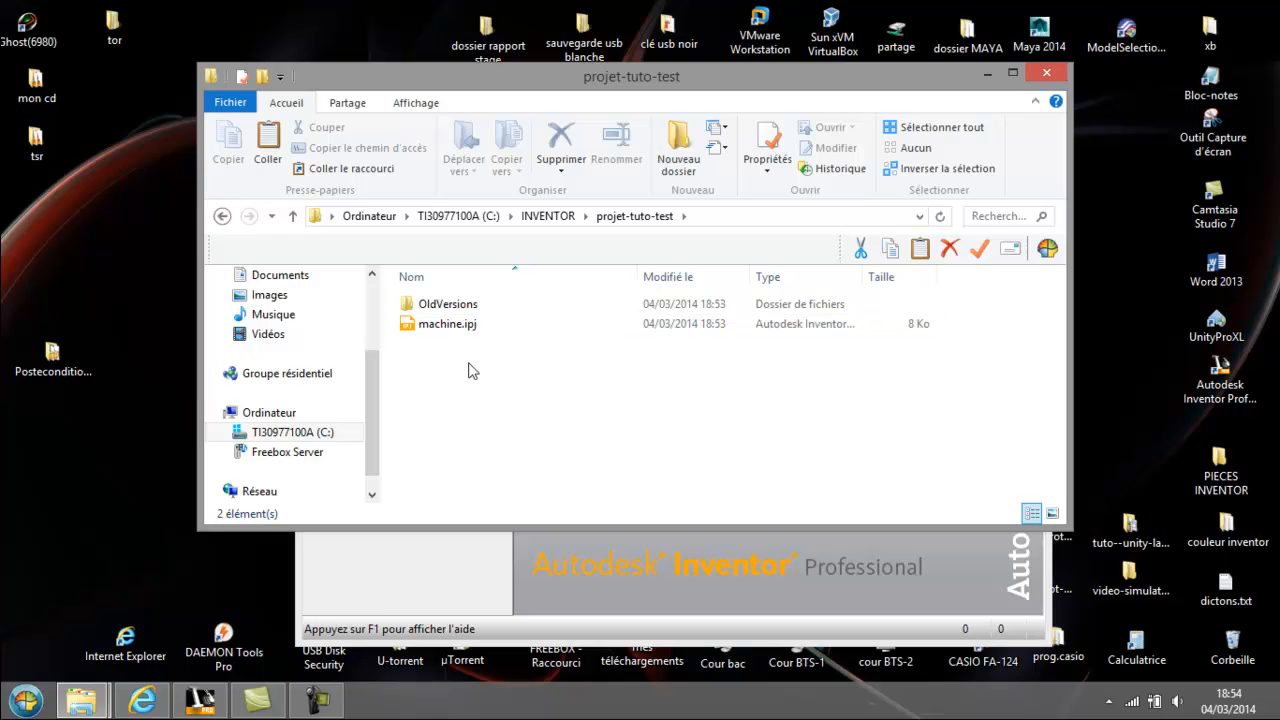
{"action": "left_click", "coordinate": [223, 217]}
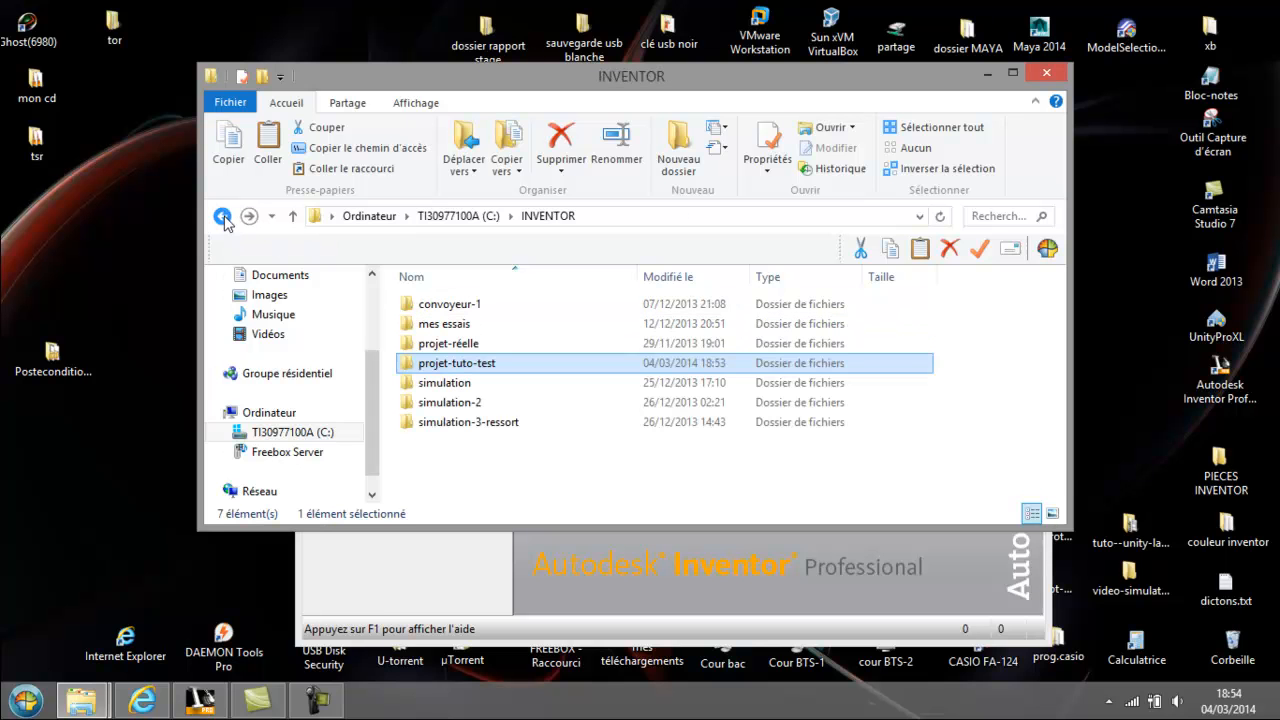
{"action": "left_click", "coordinate": [248, 217]}
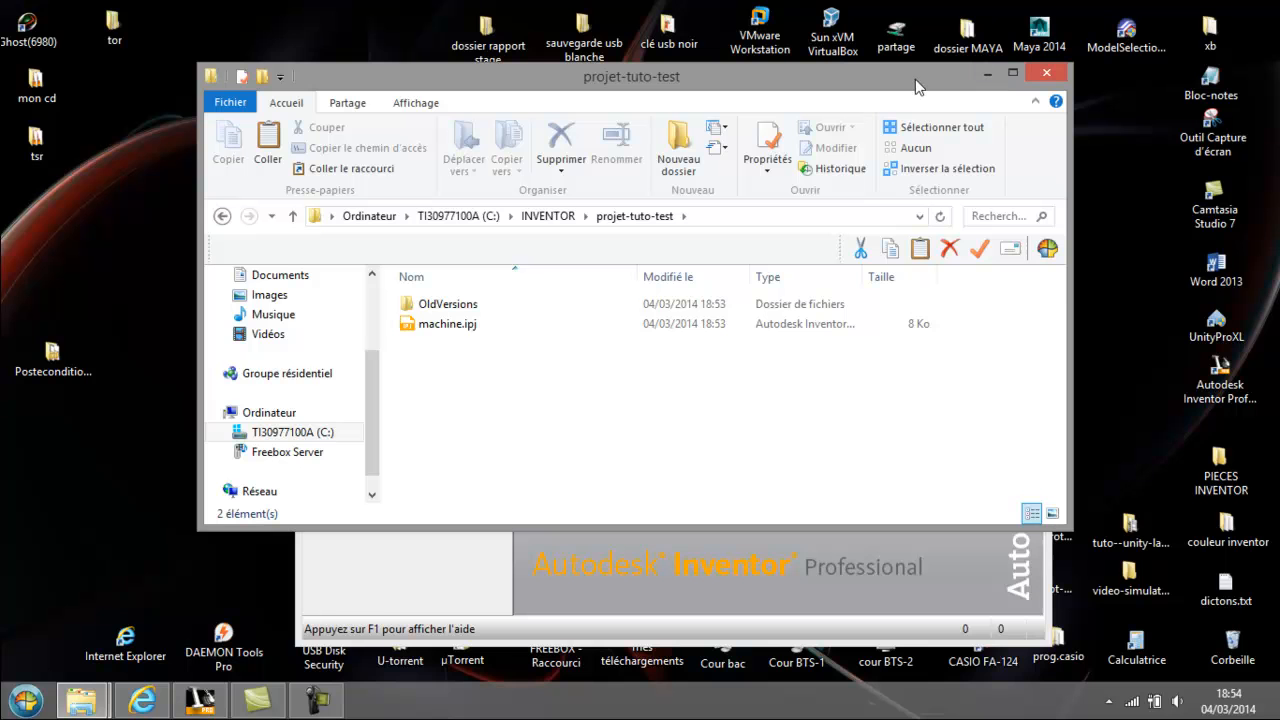
- Switch back to Inventor, maximize it, and create a new part from the Standard.ipt template in the machine project
{"action": "left_click_drag", "start_coordinate": [1066, 302], "coordinate": [697, 306]}
{"action": "left_click_drag", "start_coordinate": [510, 93], "coordinate": [387, 118]}
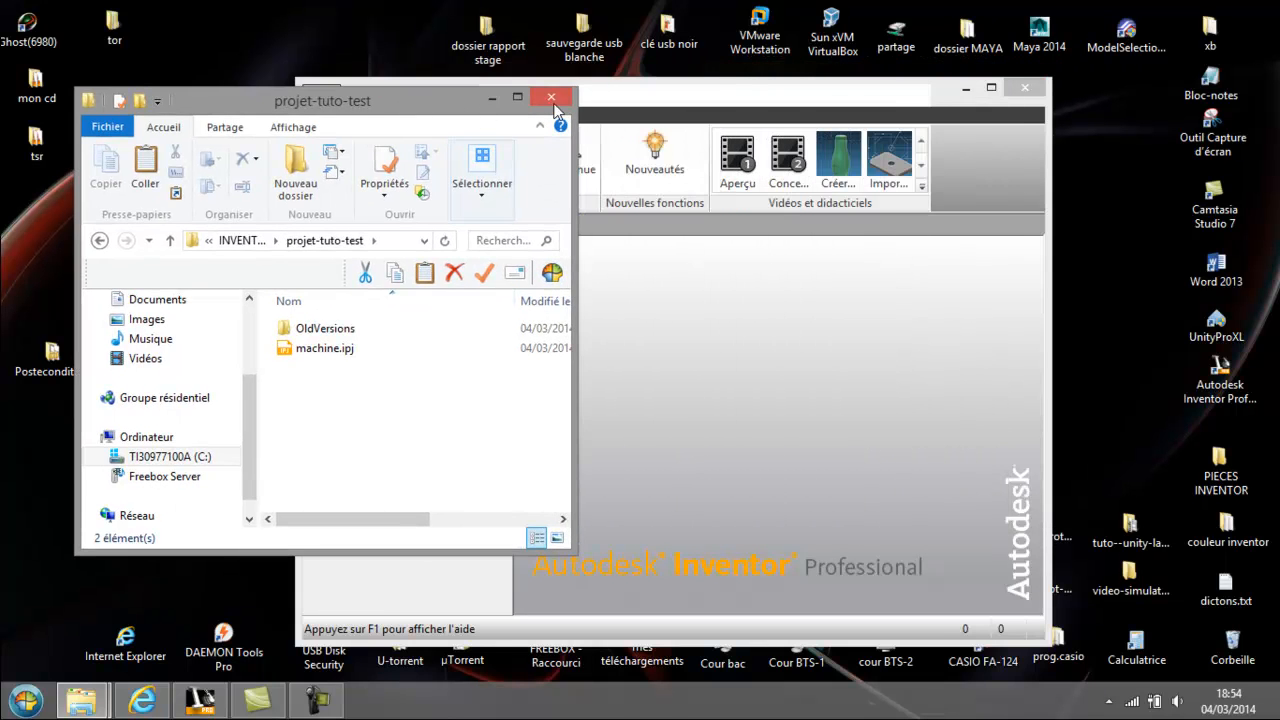
{"action": "left_click", "coordinate": [491, 100]}
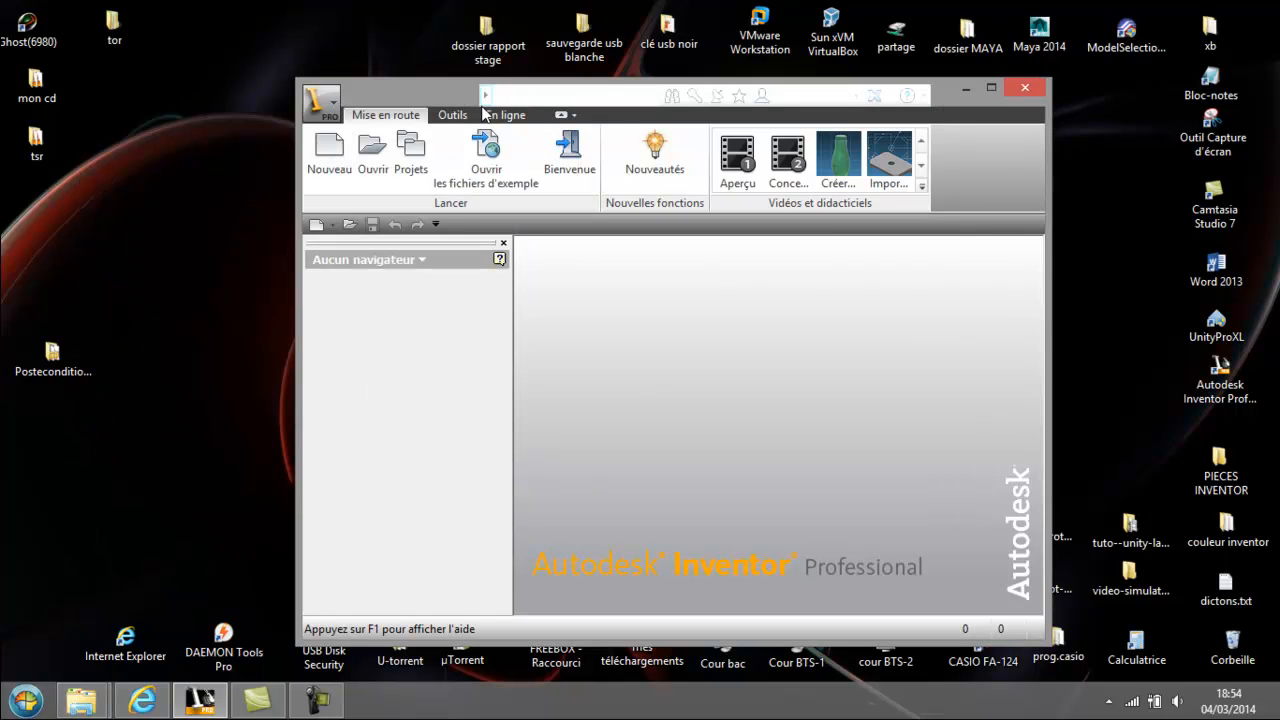
{"action": "left_click", "coordinate": [991, 88]}
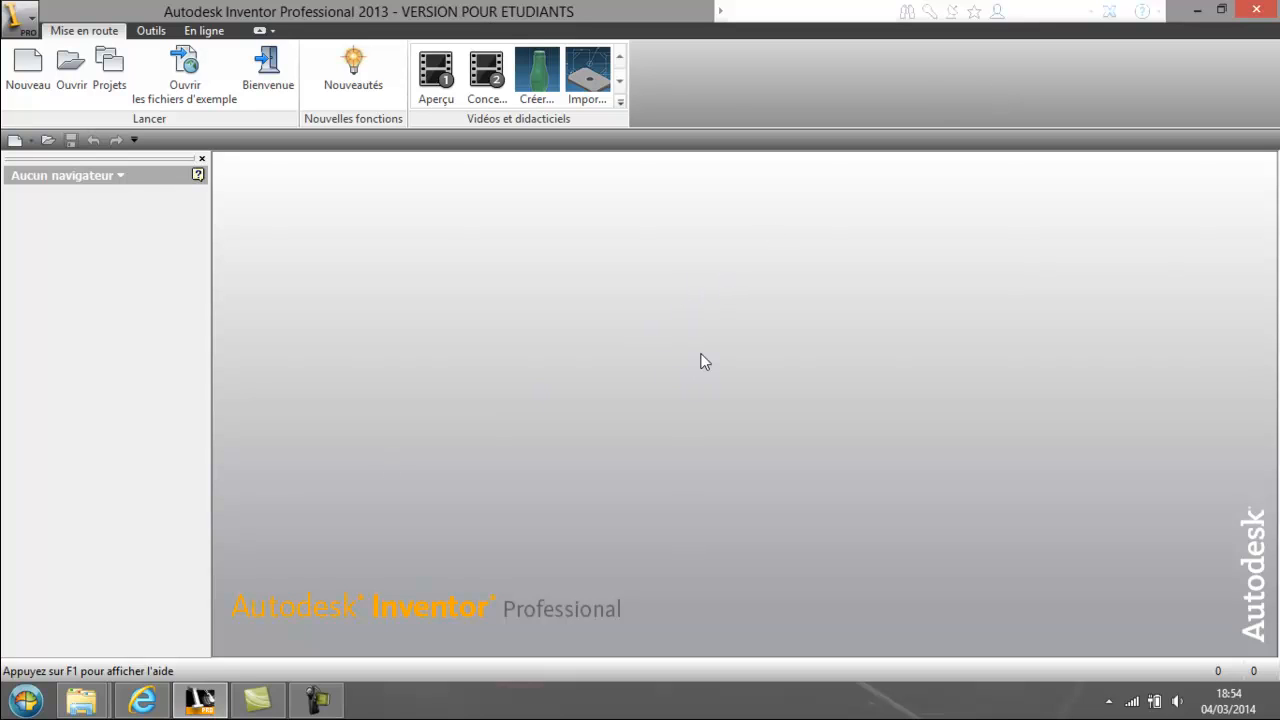
{"action": "left_click", "coordinate": [22, 78]}
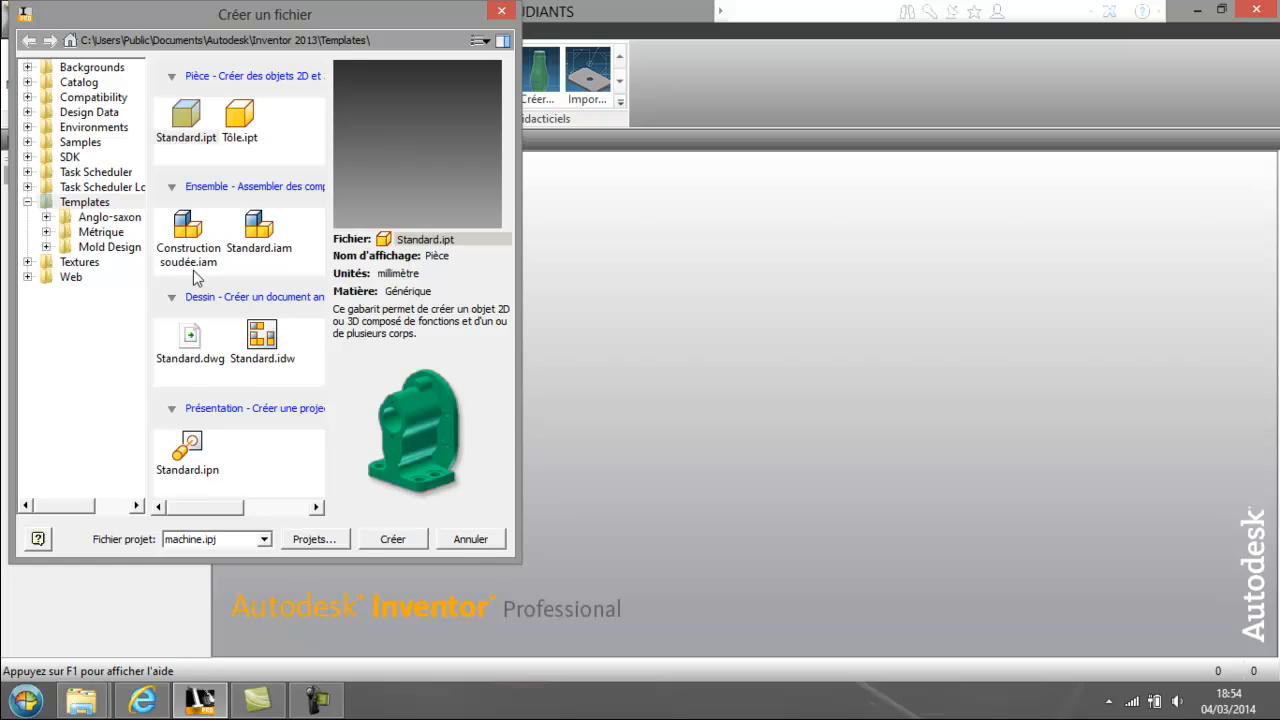
{"action": "double_click", "coordinate": [187, 120]}
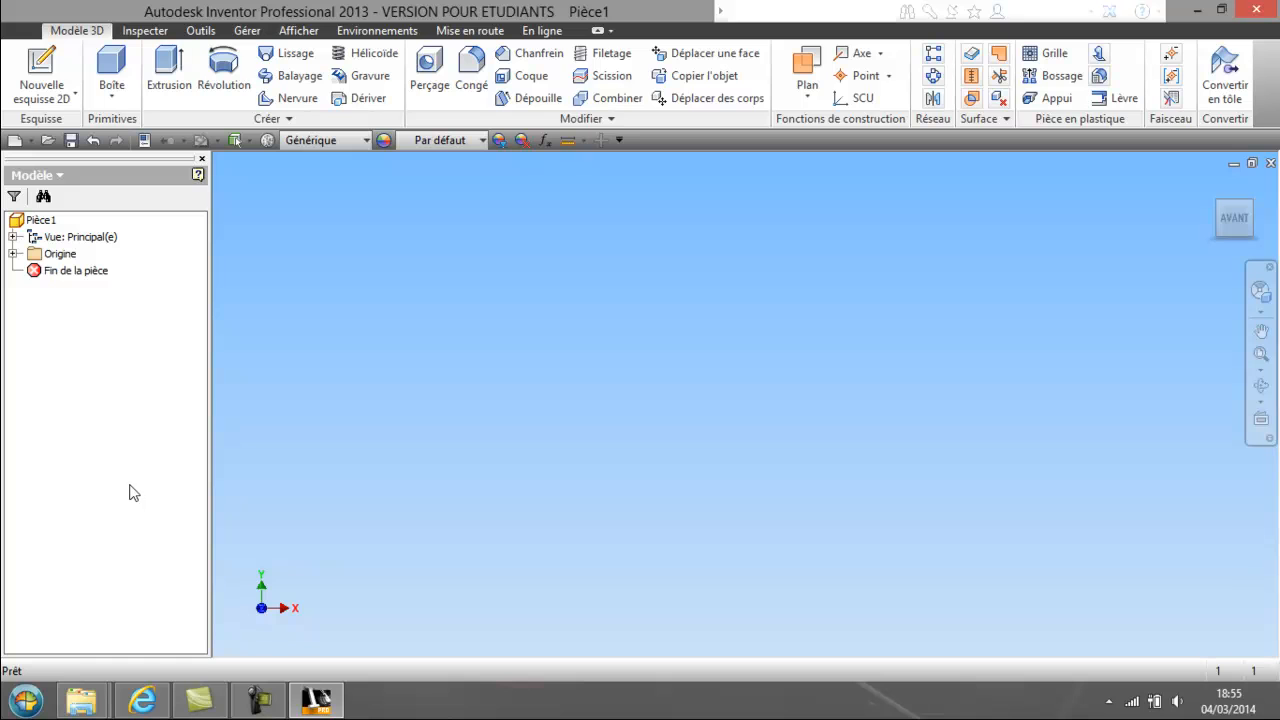
- Start a 2D sketch on the horizontal XZ plane and draw a 20 mm diameter circle centred on the origin
{"action": "left_click", "coordinate": [43, 66]}
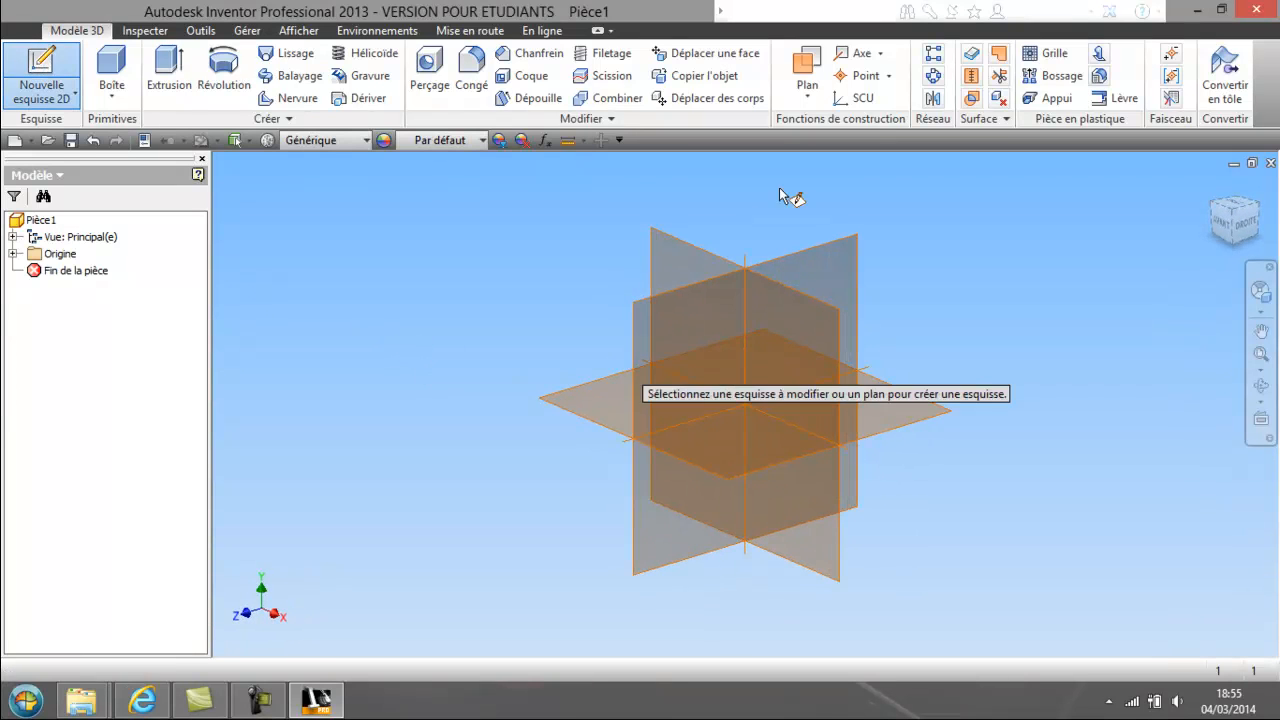
{"action": "left_click", "coordinate": [726, 452]}
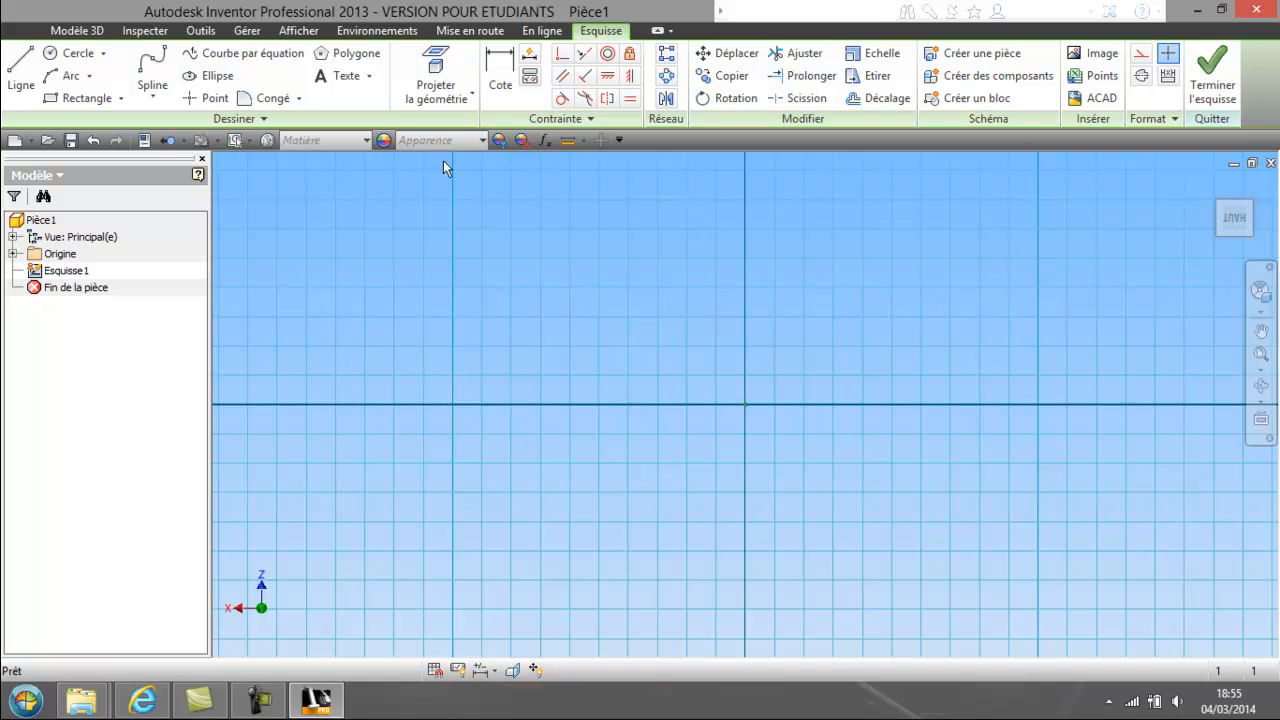
{"action": "left_click", "coordinate": [95, 56]}
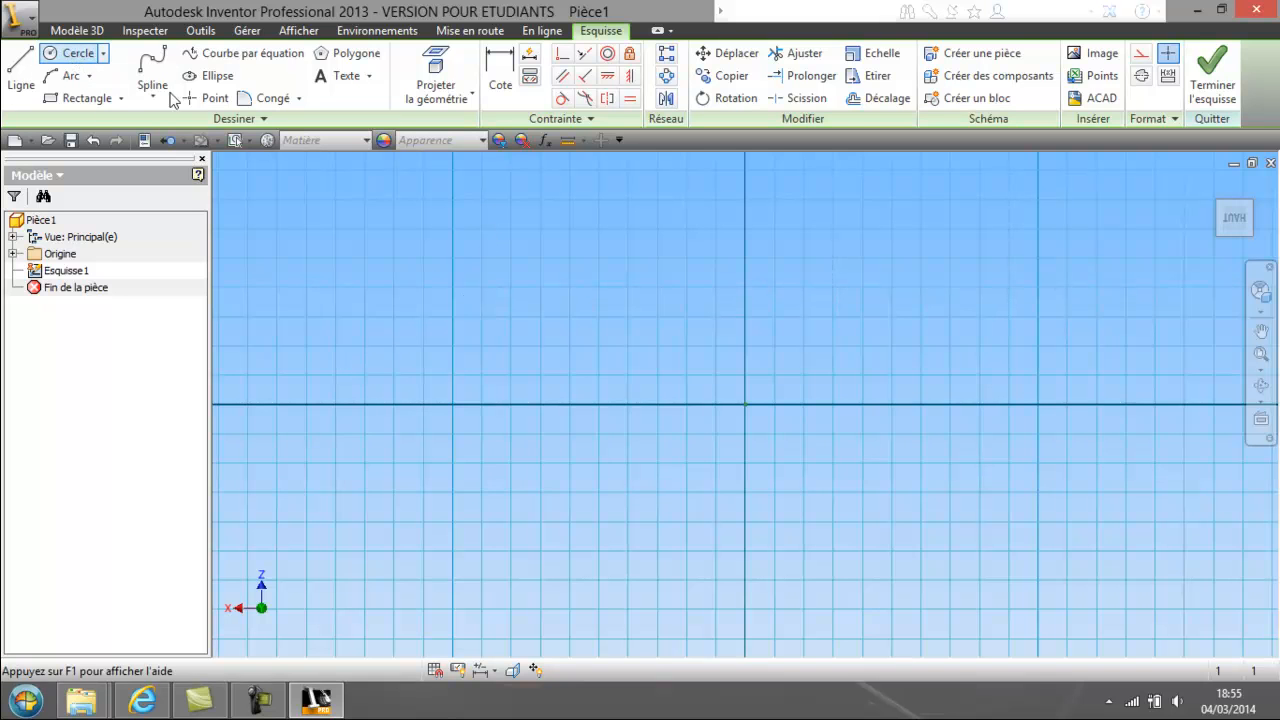
{"action": "left_click", "coordinate": [745, 404]}
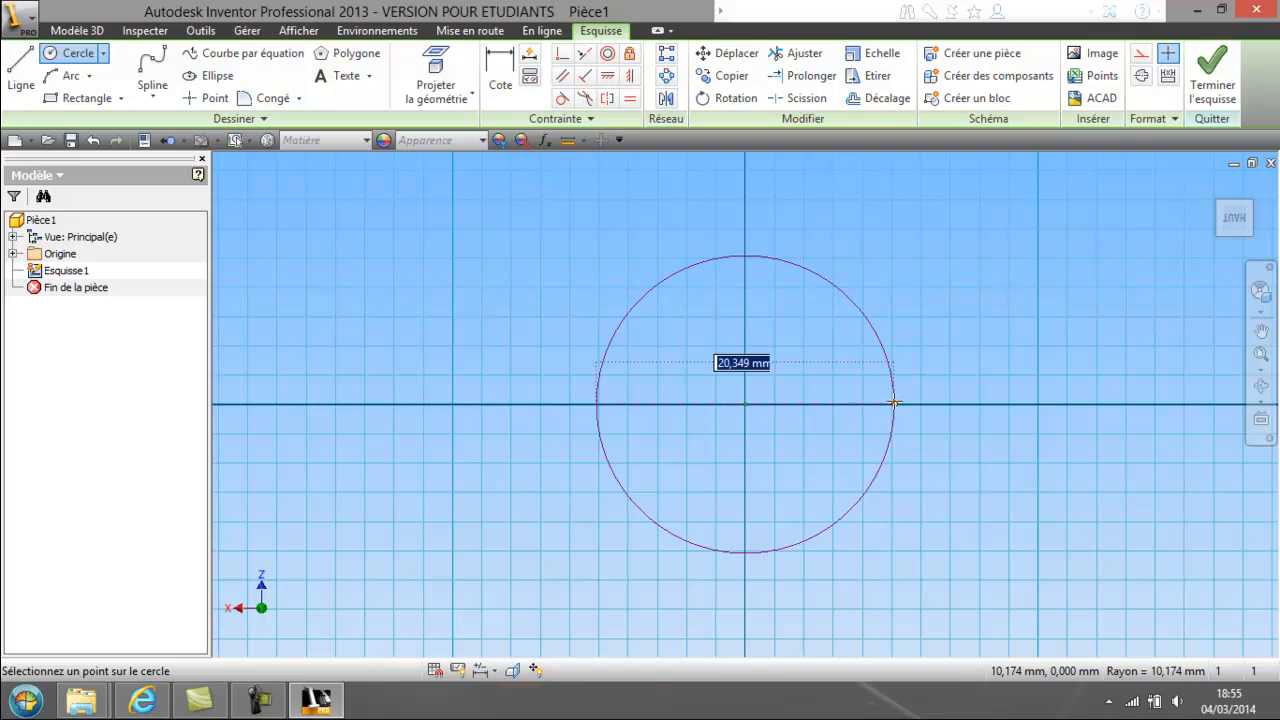
{"action": "type", "text": "20"}
{"action": "key", "text": "Return"}
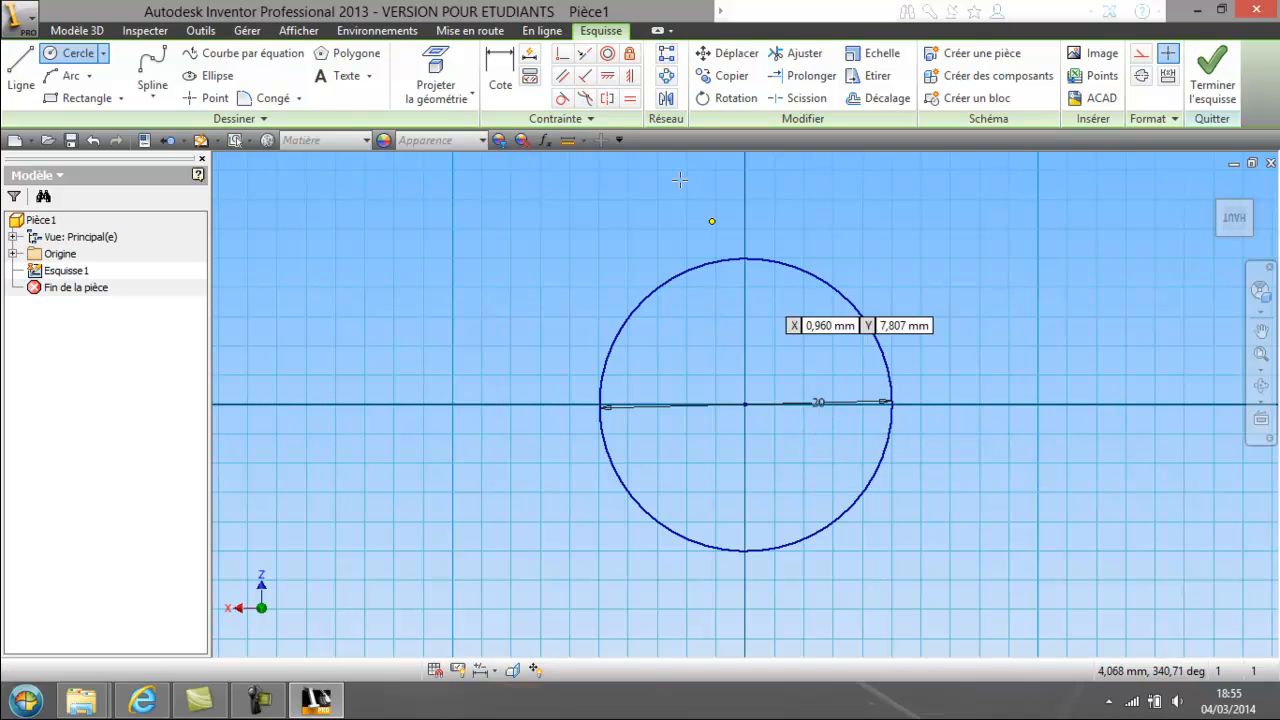
- Set the circle's diameter to 30 mm and finish the sketch
{"action": "left_click", "coordinate": [500, 72]}
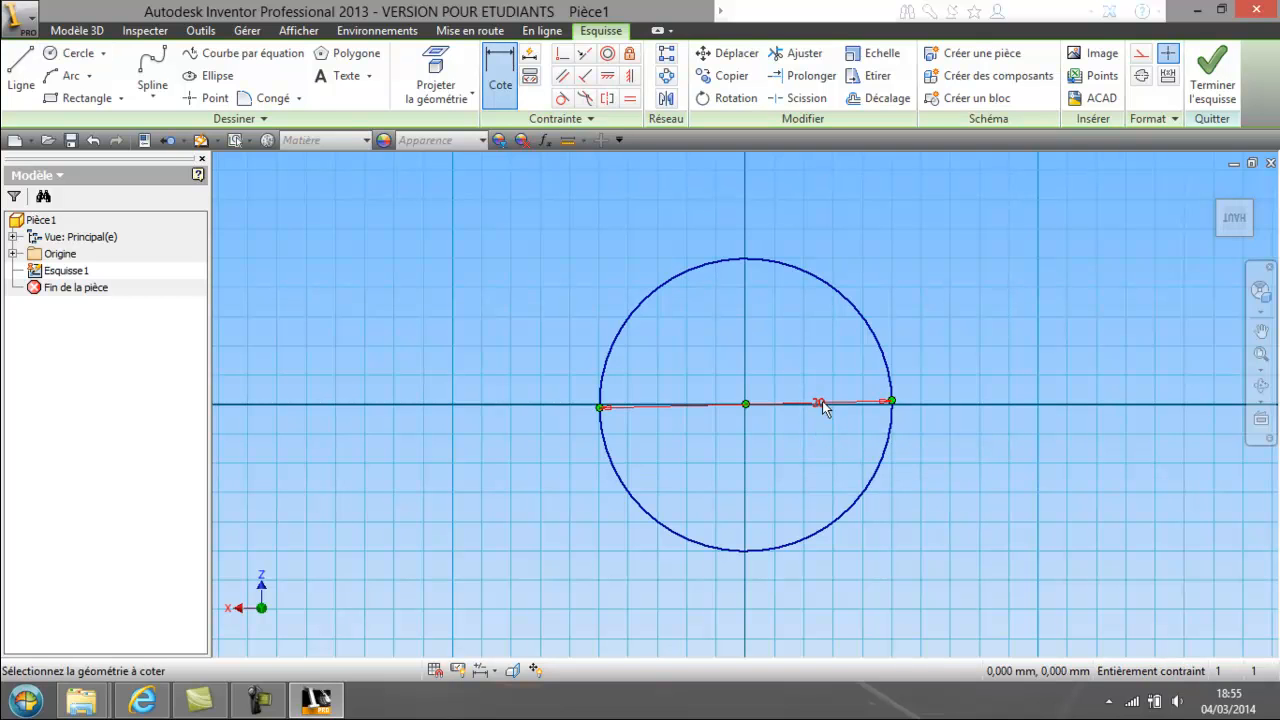
{"action": "left_click", "coordinate": [838, 412]}
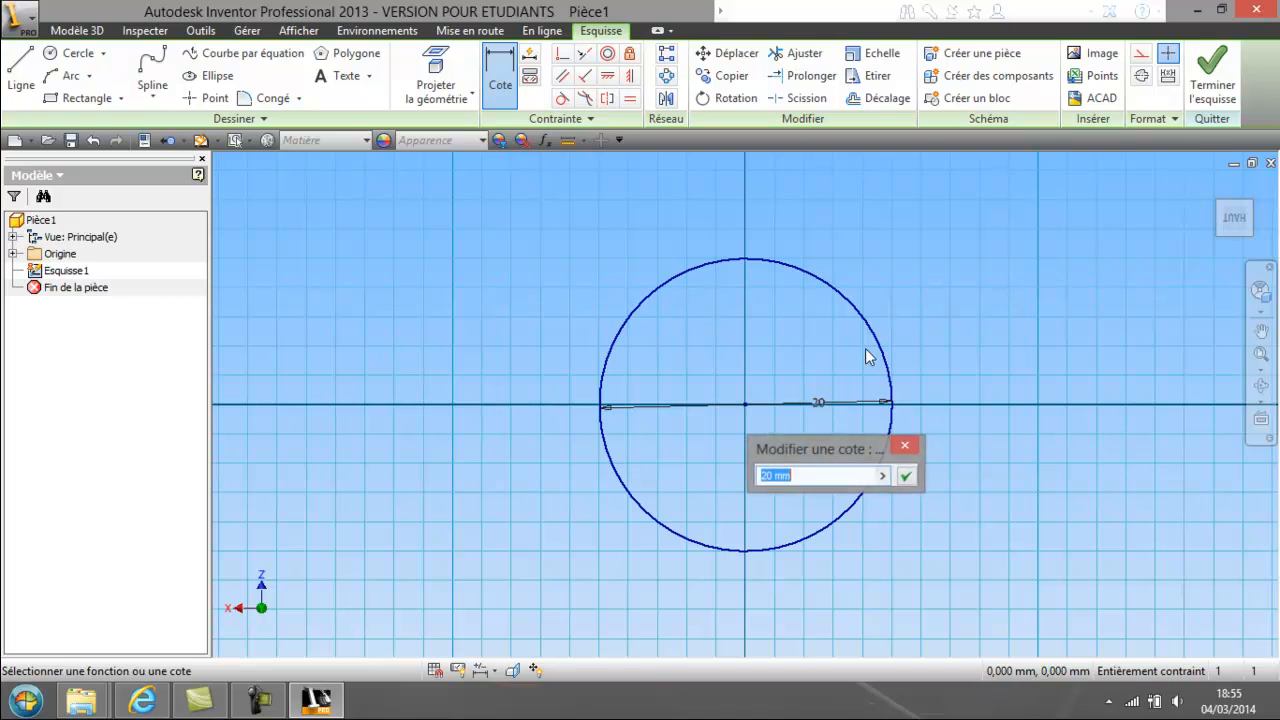
{"action": "type", "text": "30"}
{"action": "key", "text": "Return"}
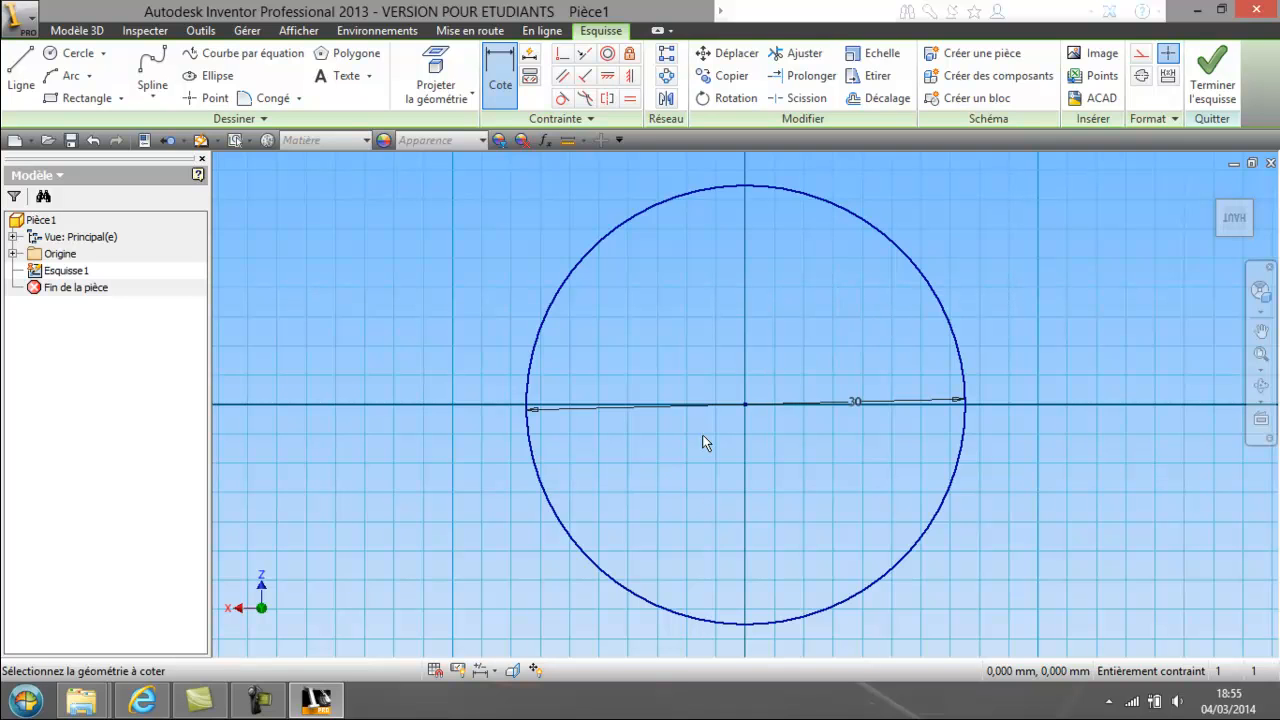
{"action": "left_click", "coordinate": [1214, 78]}
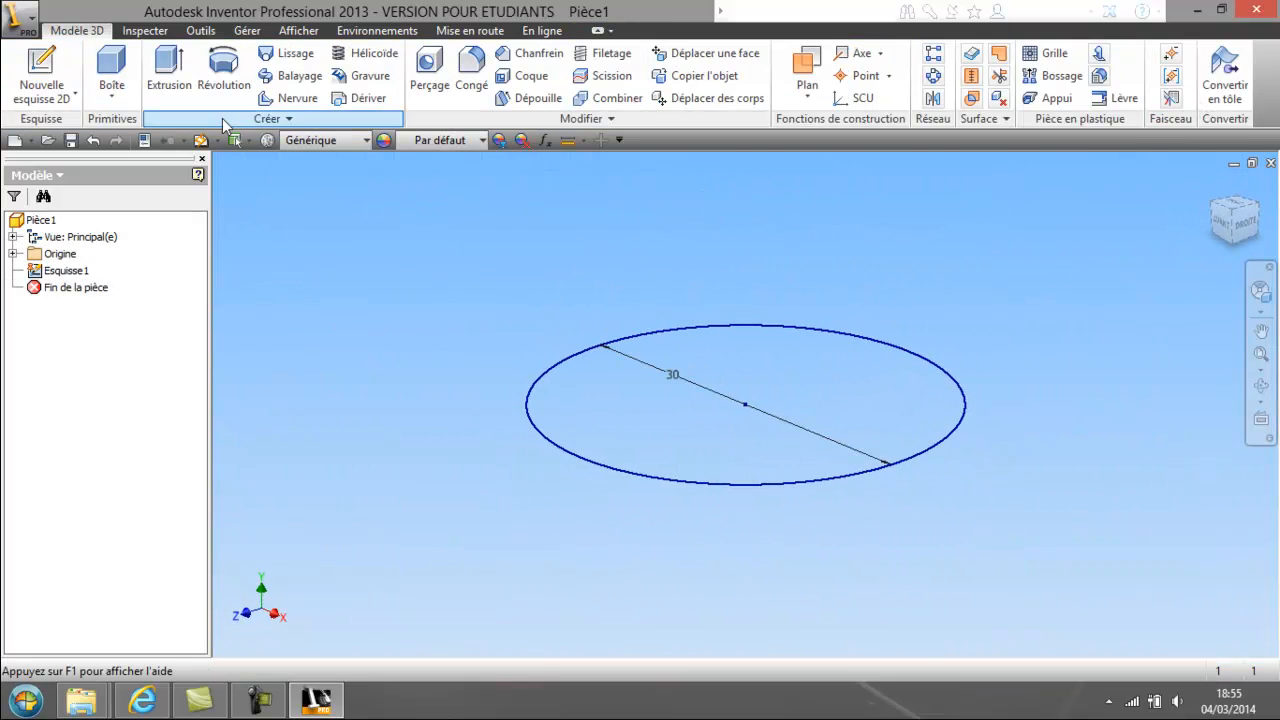
- Extrude the circle 10 mm upward from the sketch plane as a solid
{"action": "left_click", "coordinate": [168, 78]}
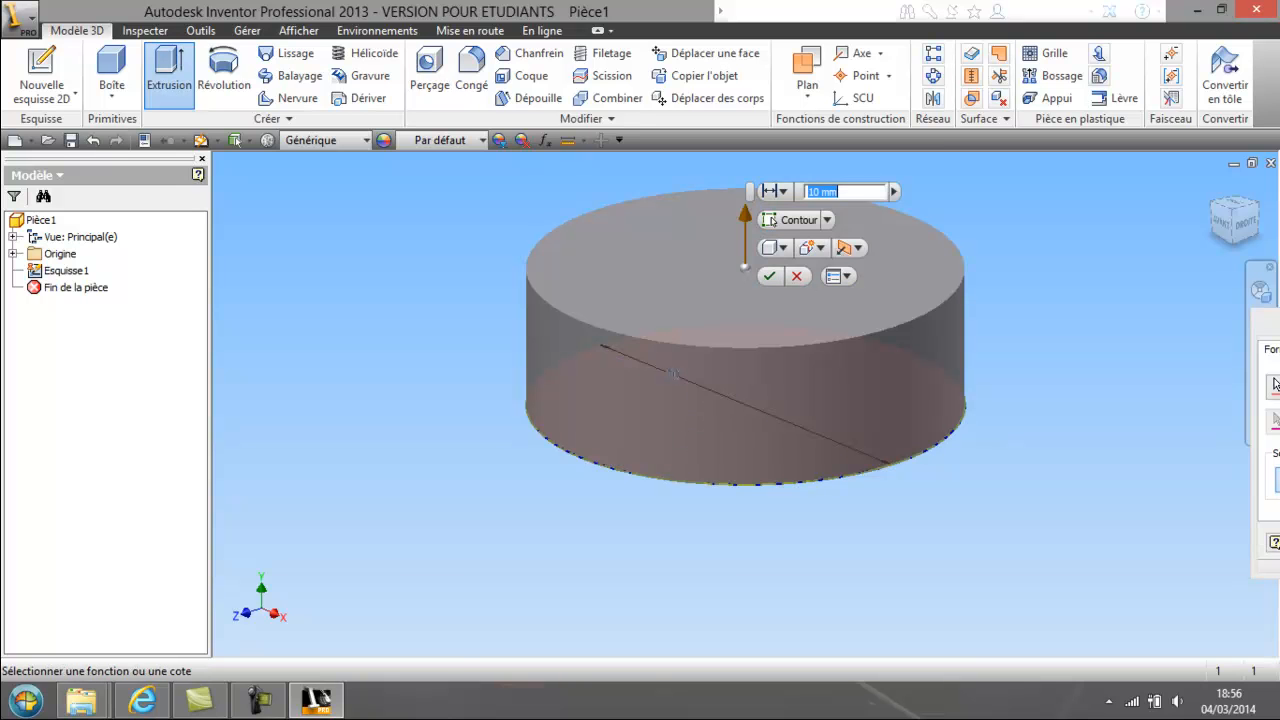
{"action": "left_click_drag", "start_coordinate": [1266, 320], "coordinate": [322, 410]}
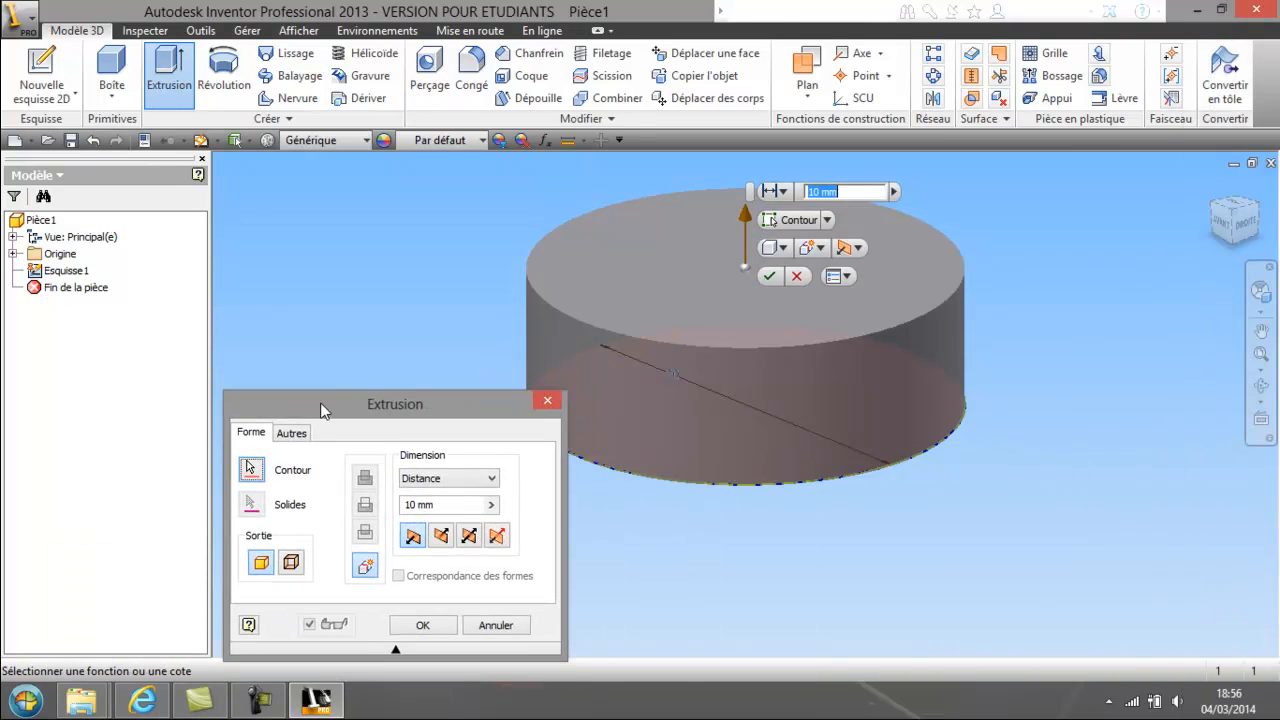
{"action": "left_click", "coordinate": [841, 192]}
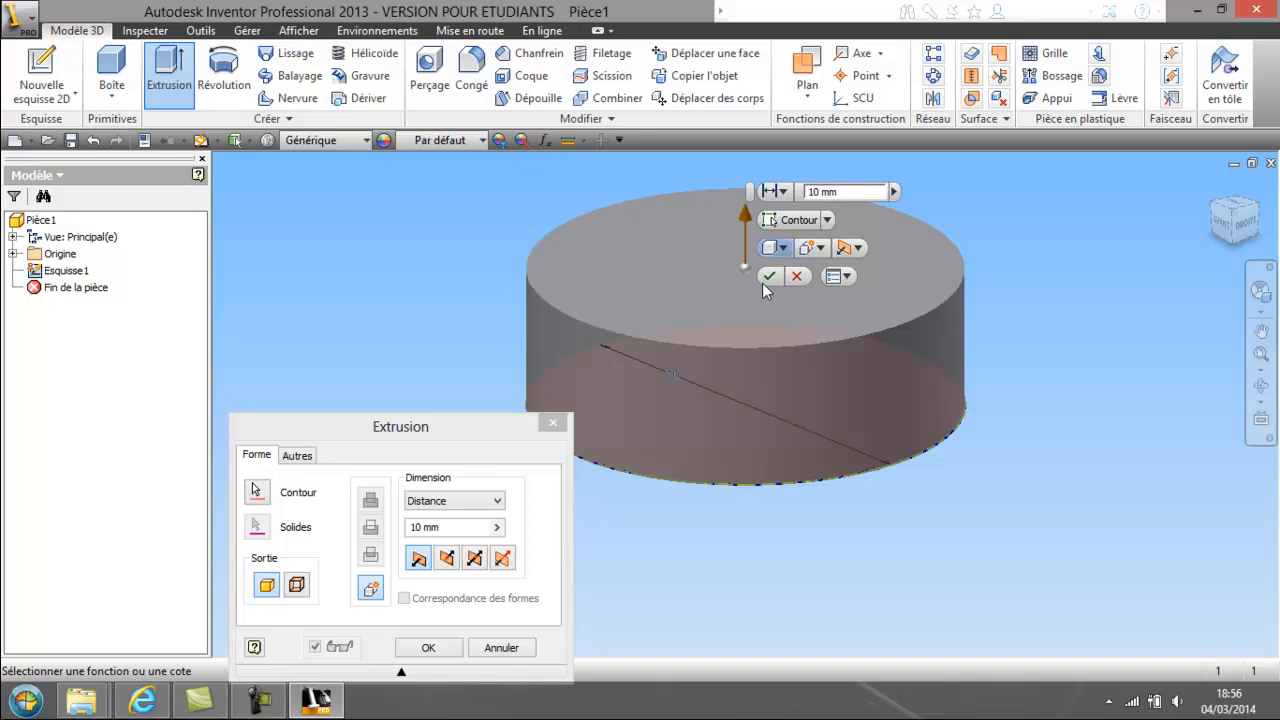
{"action": "left_click", "coordinate": [447, 559]}
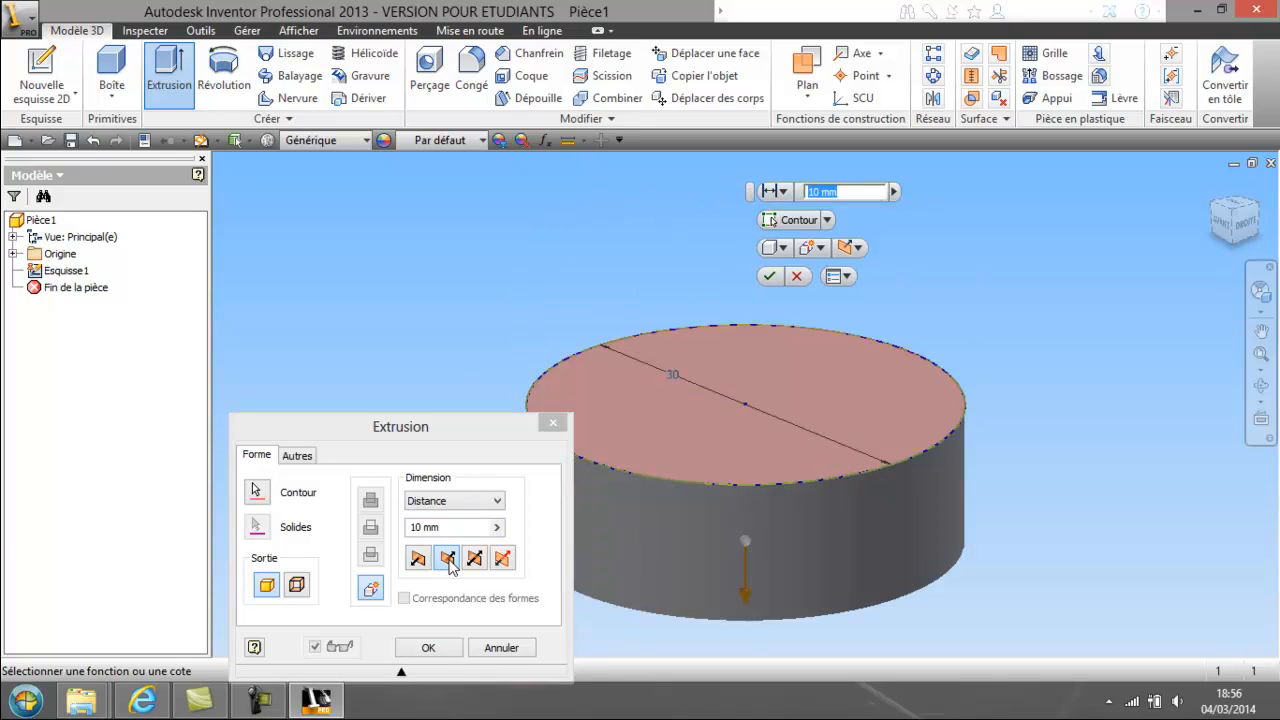
{"action": "left_click", "coordinate": [419, 562]}
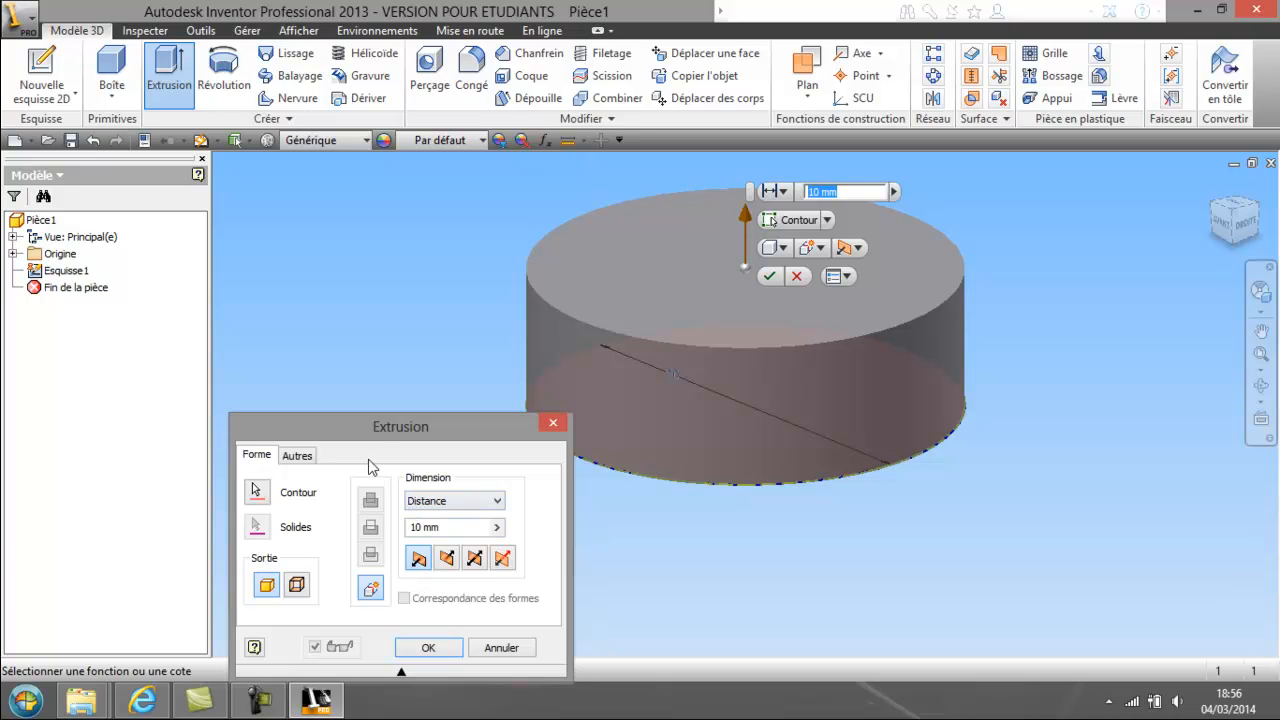
{"action": "left_click_drag", "start_coordinate": [378, 430], "coordinate": [362, 287]}
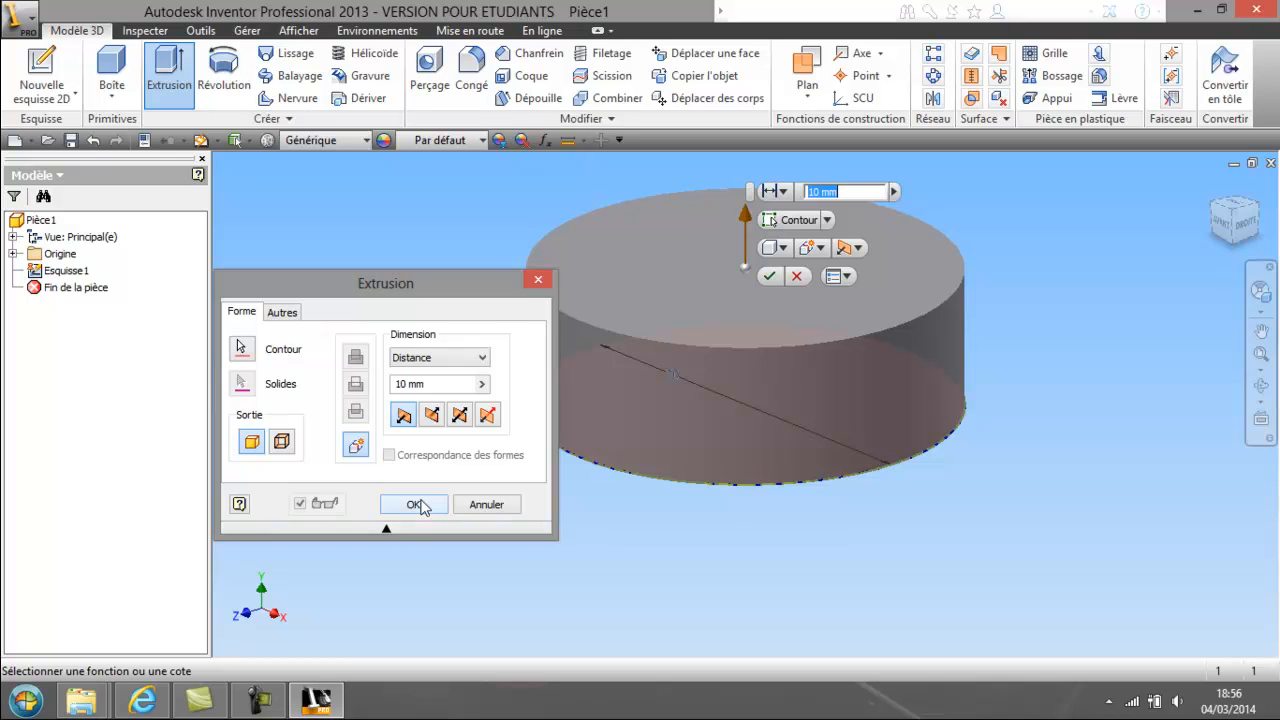
{"action": "left_click", "coordinate": [416, 504]}
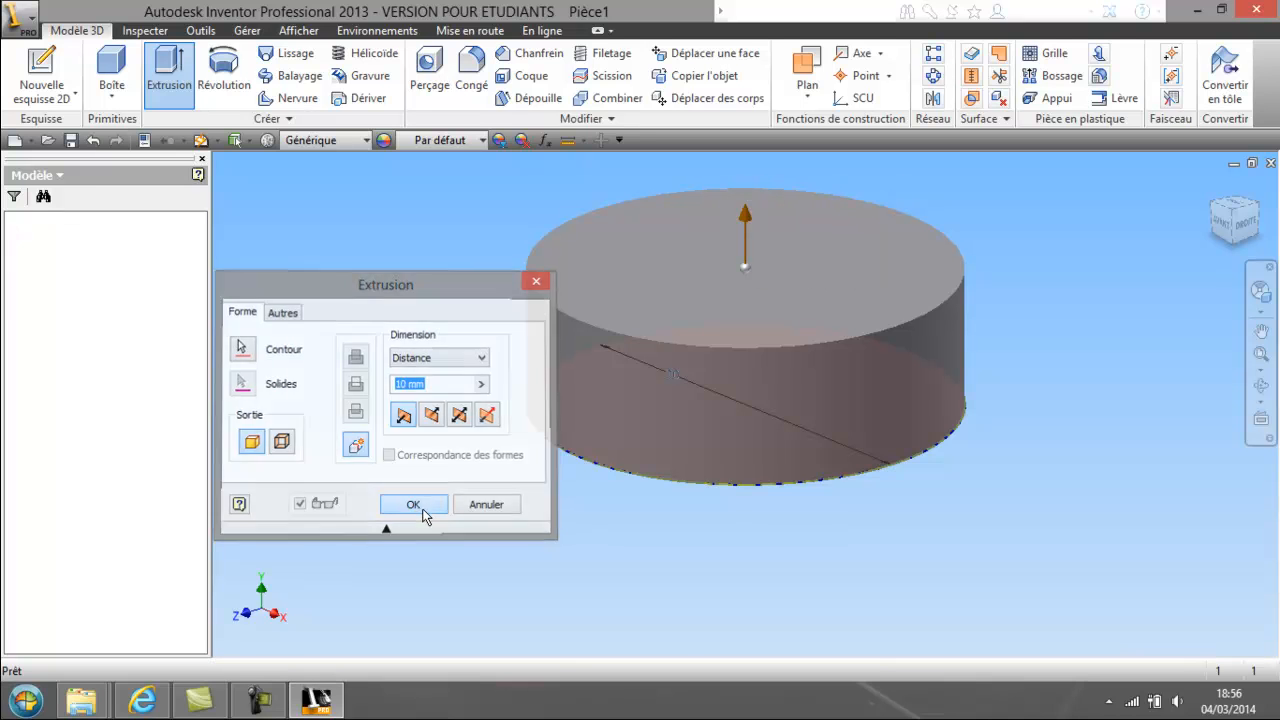
{"action": "left_click", "coordinate": [1261, 386]}
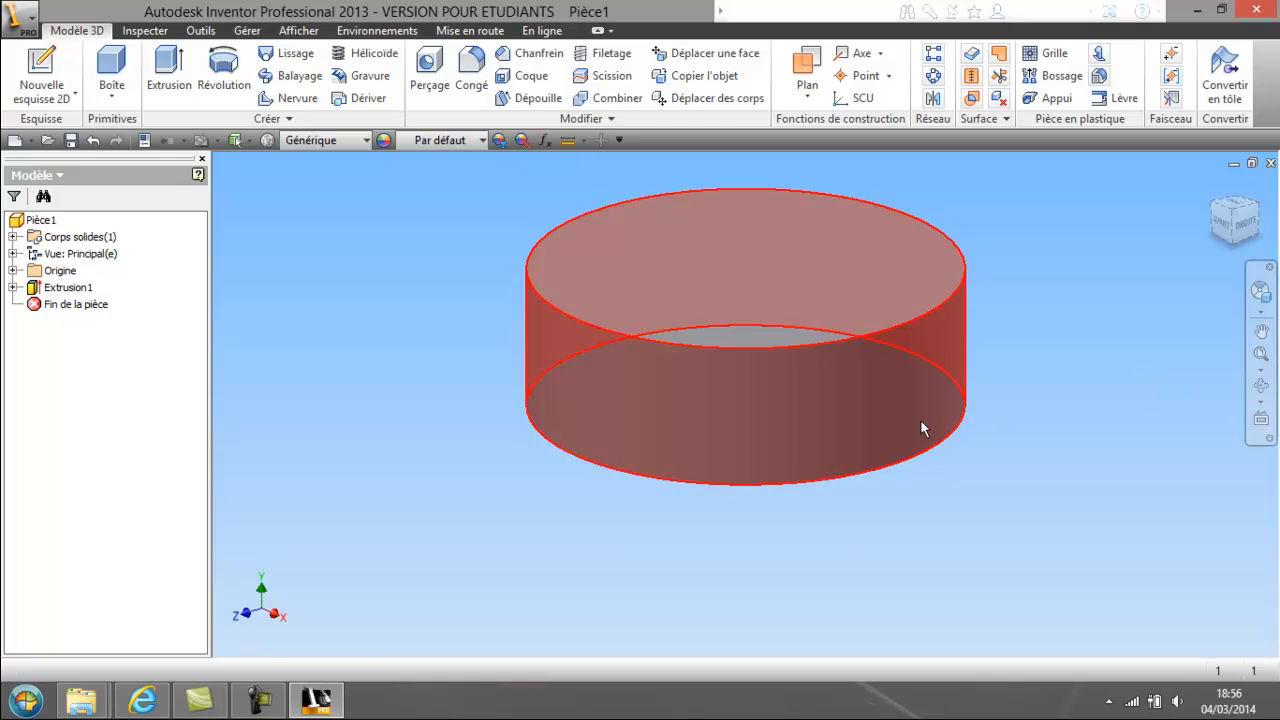
{"action": "left_click_drag", "start_coordinate": [866, 420], "coordinate": [867, 485]}
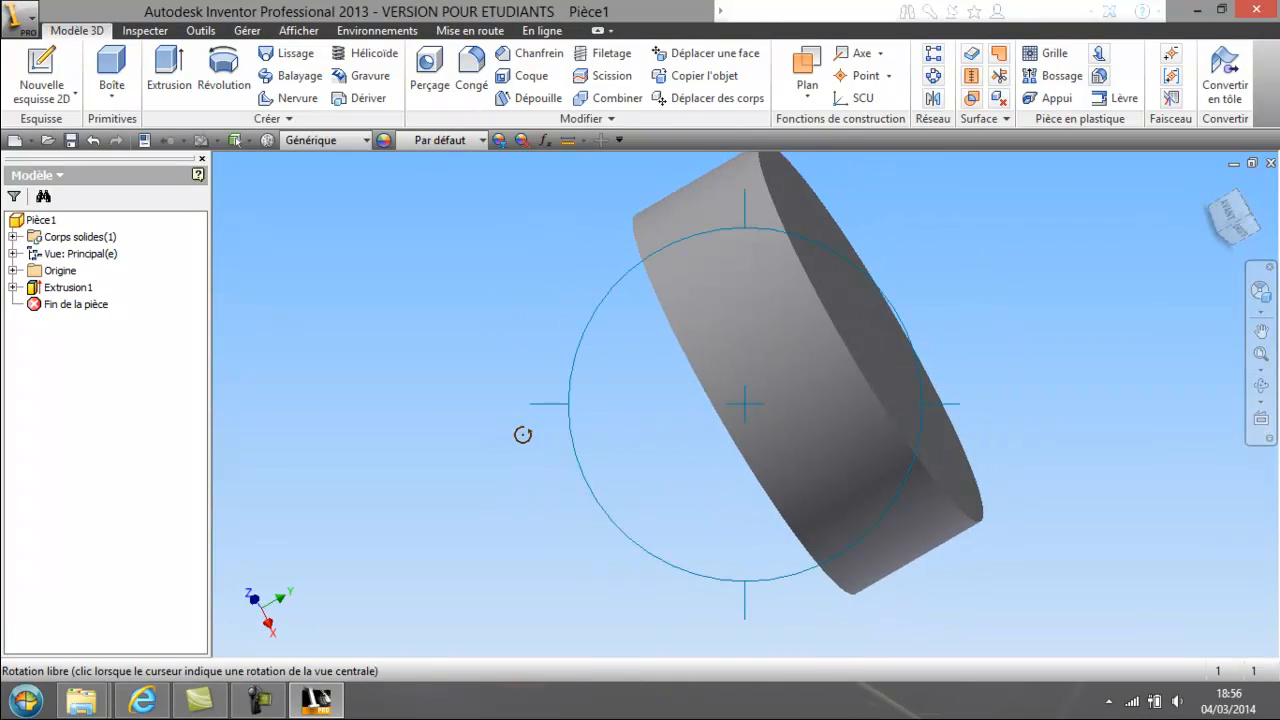
{"action": "right_click", "coordinate": [523, 434]}
{"action": "left_click", "coordinate": [391, 436]}
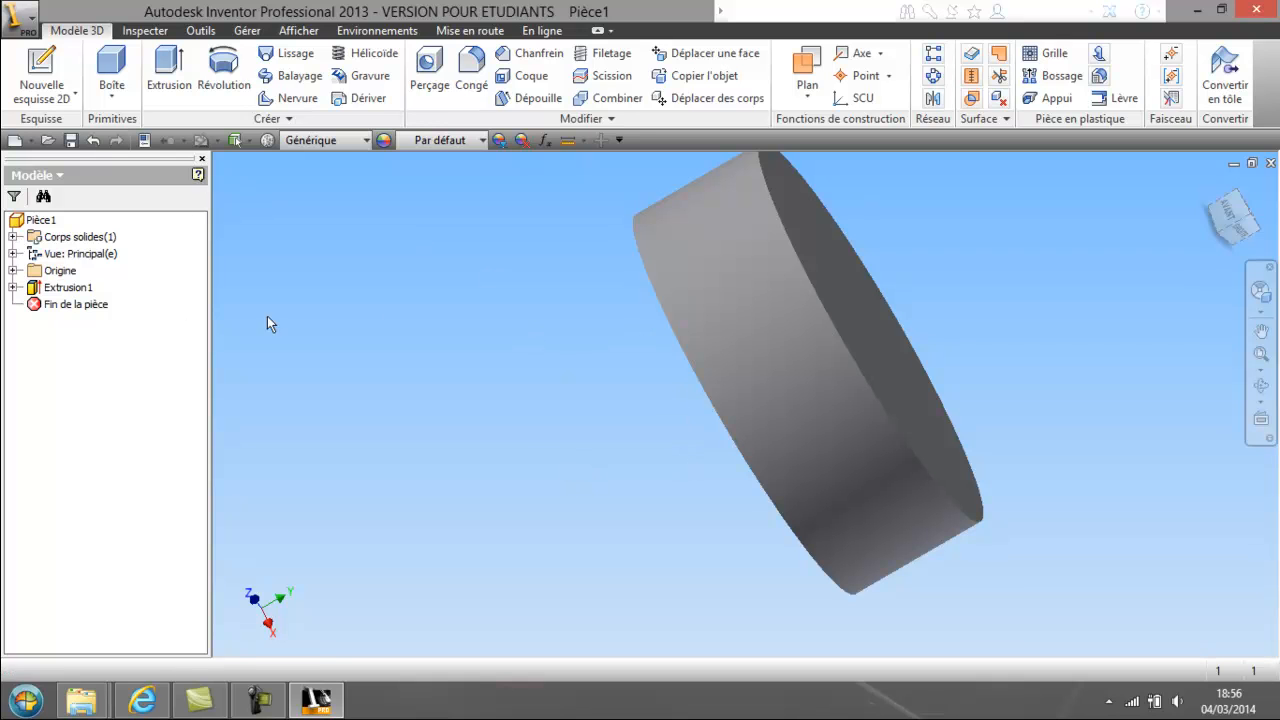
- Save the part as cylindre in the projet-tuto-test folder
{"action": "left_click", "coordinate": [71, 140]}
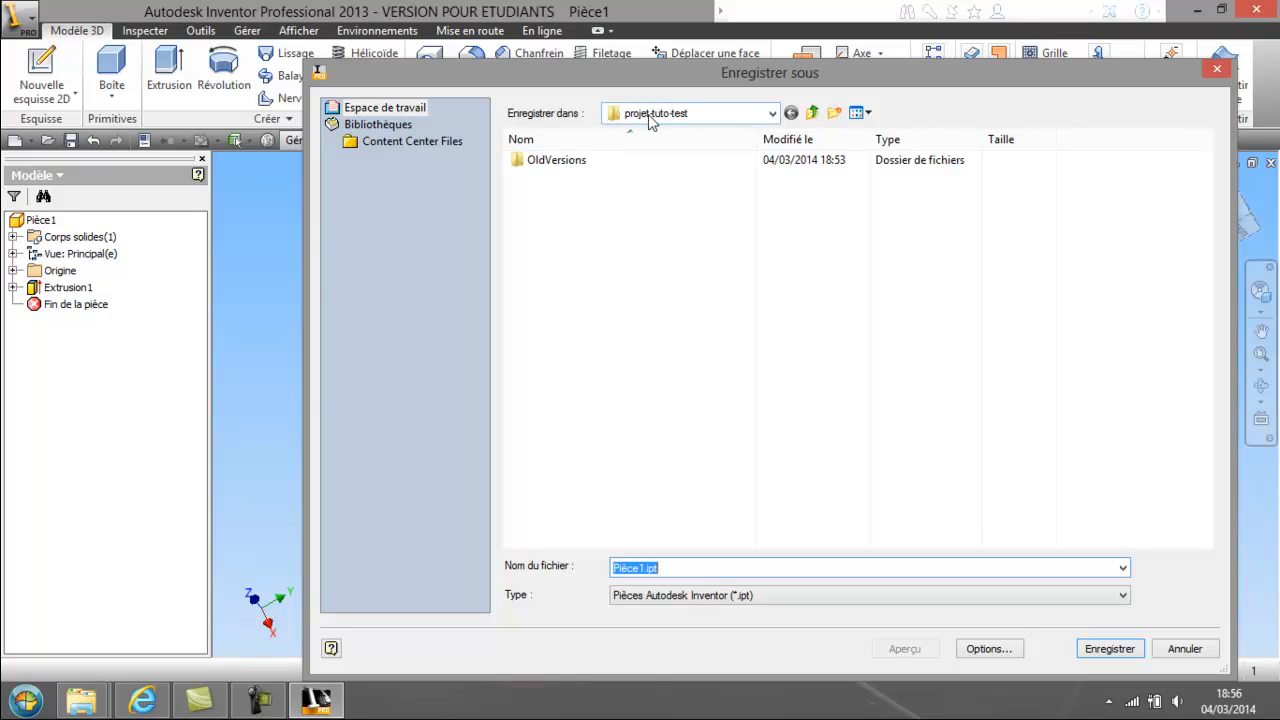
{"action": "left_click", "coordinate": [645, 295]}
{"action": "left_click_drag", "start_coordinate": [684, 567], "coordinate": [605, 590]}
{"action": "type", "text": "cylindre"}
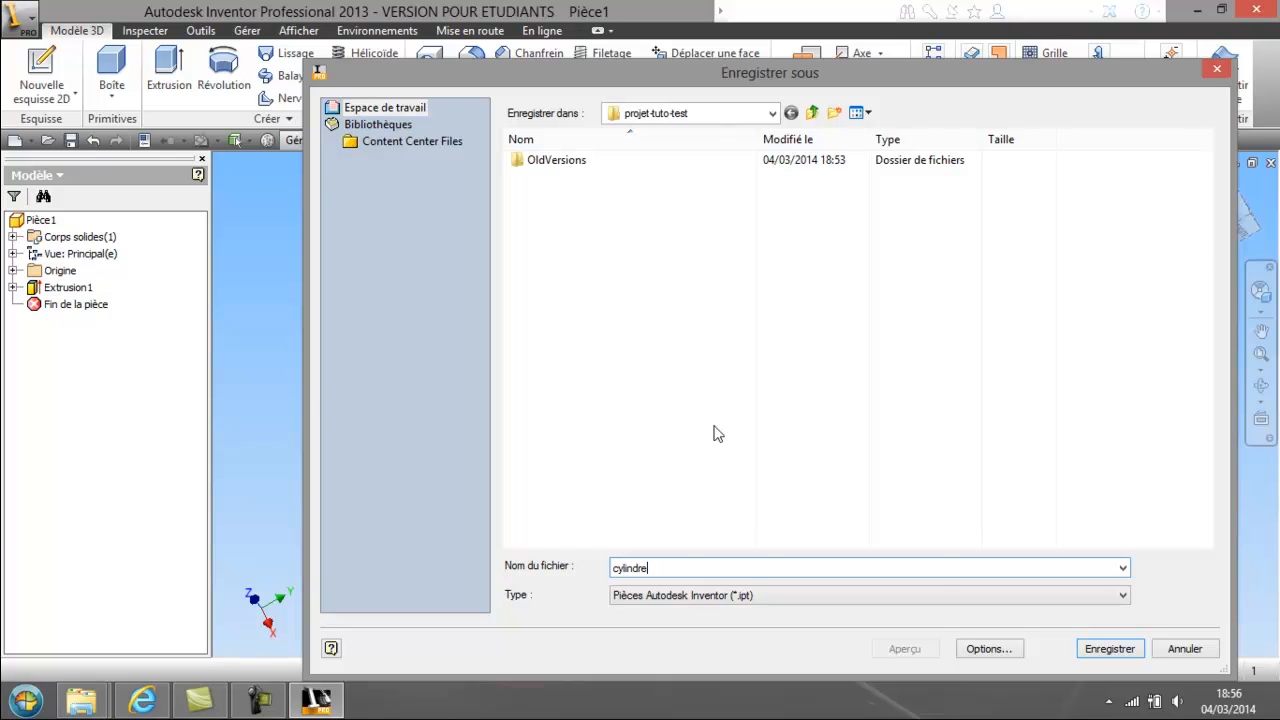
{"action": "left_click", "coordinate": [1108, 649]}
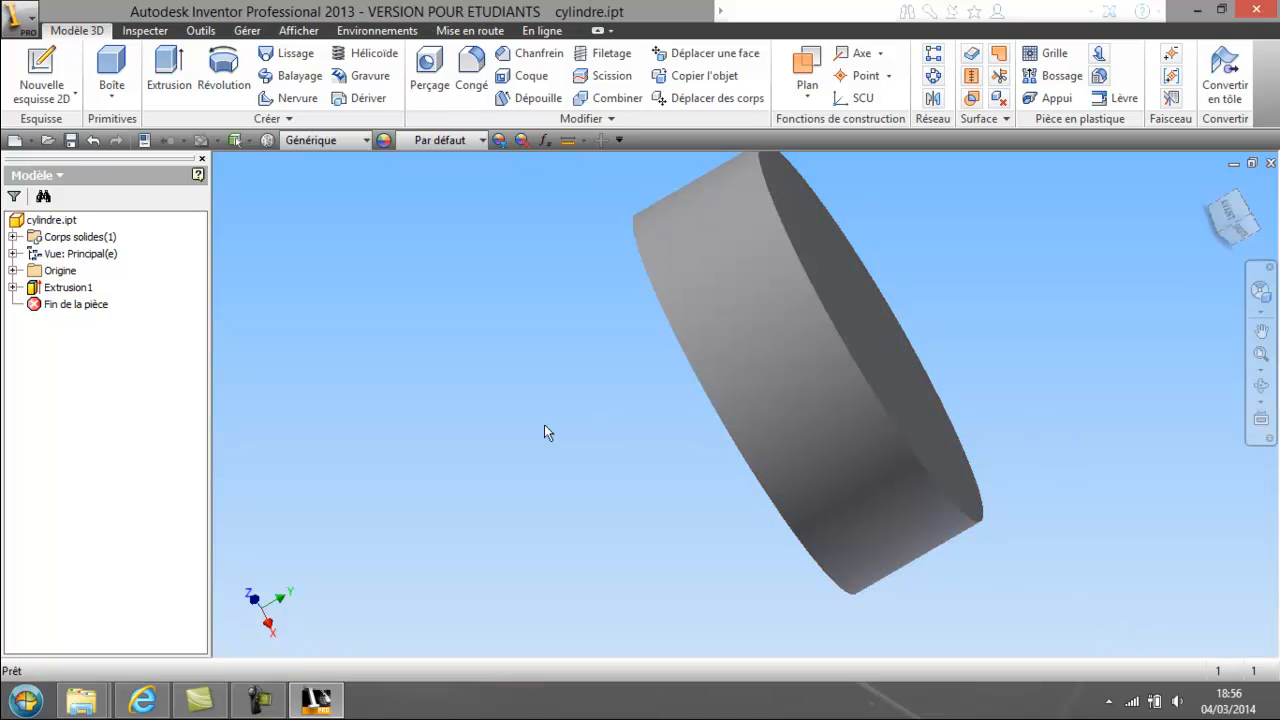
- Switch to File Explorer and check that the projet-tuto-test folder holds the saved part file
{"action": "left_click", "coordinate": [50, 220]}
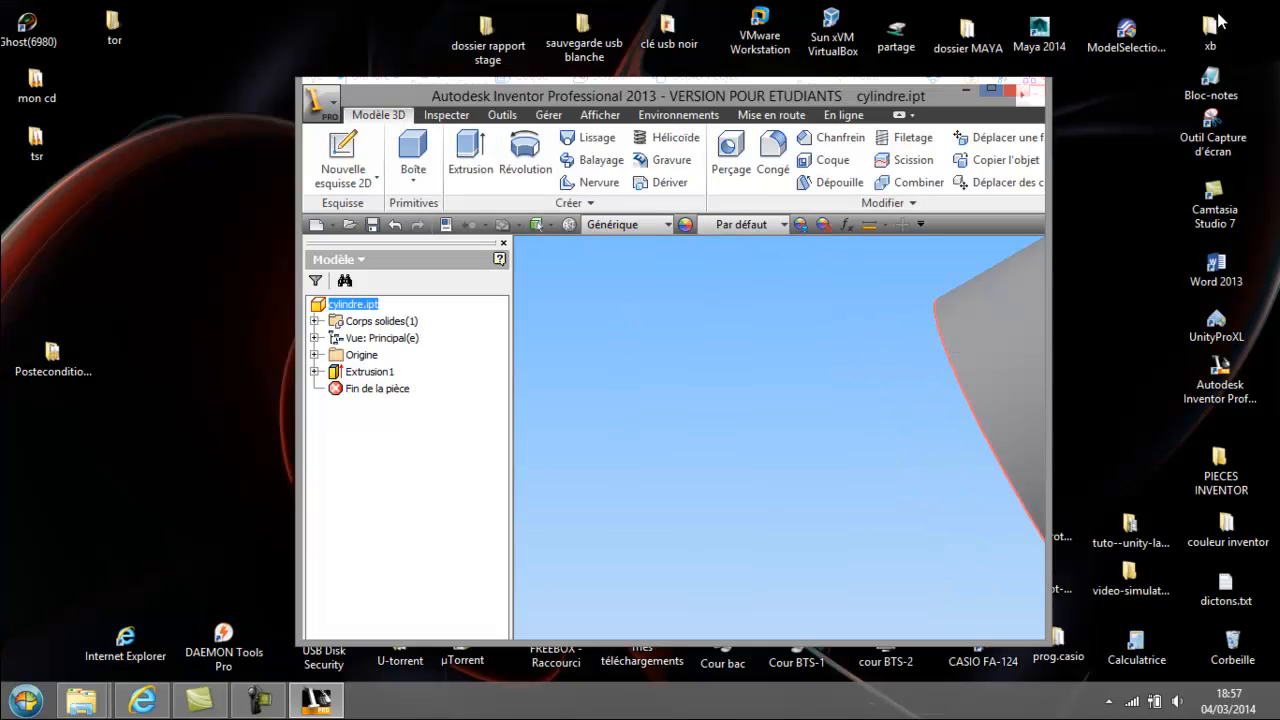
{"action": "left_click", "coordinate": [1221, 9]}
{"action": "mouse_move", "coordinate": [82, 700]}
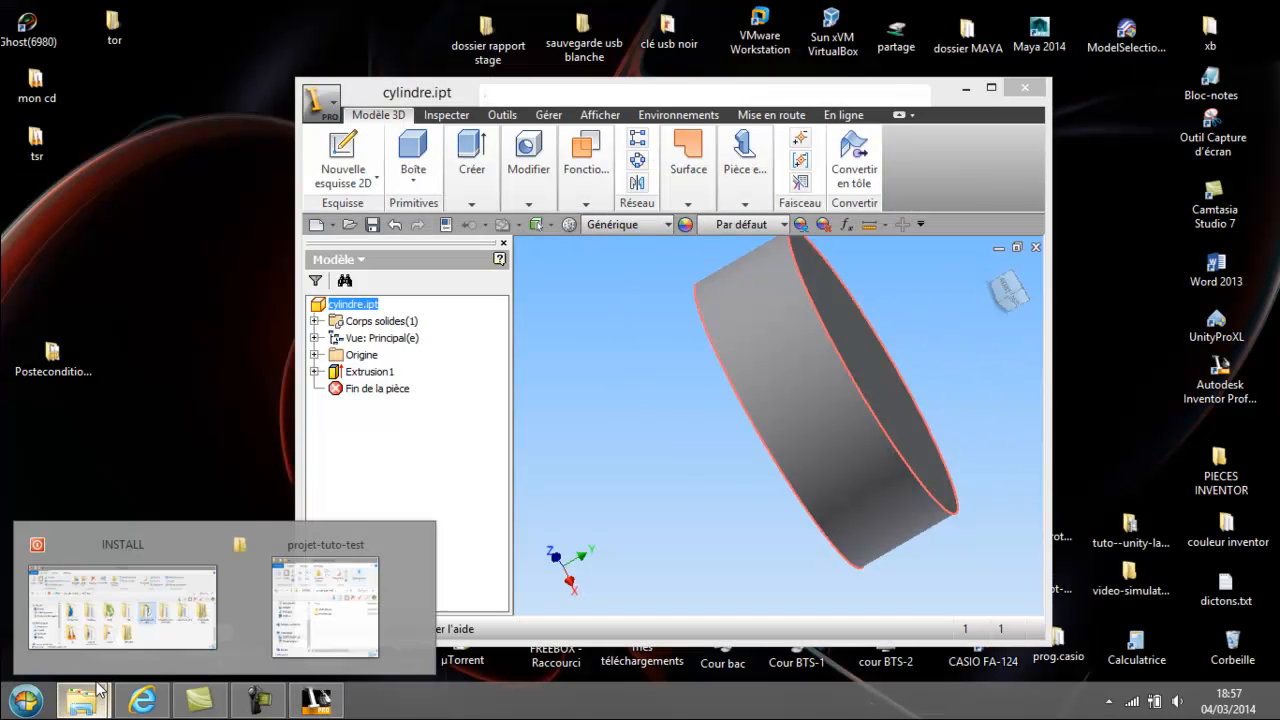
{"action": "left_click", "coordinate": [278, 595]}
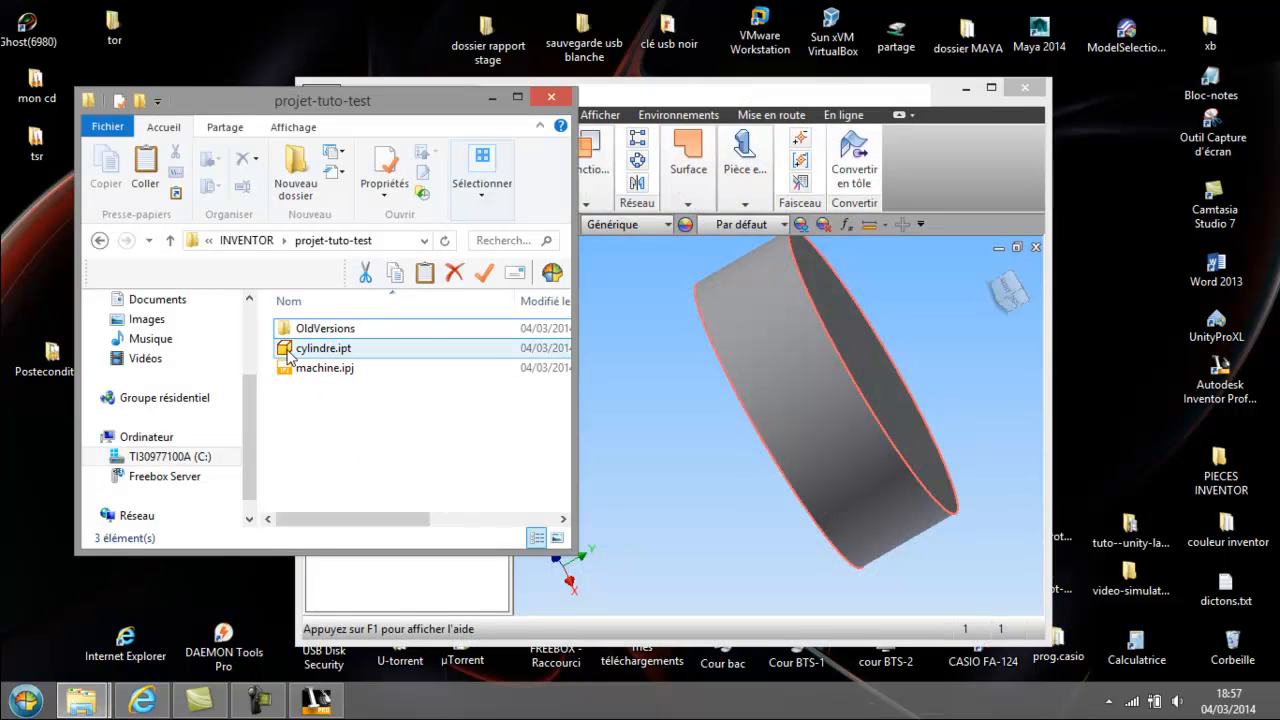
{"action": "left_click", "coordinate": [318, 330]}
{"action": "left_click", "coordinate": [344, 422]}
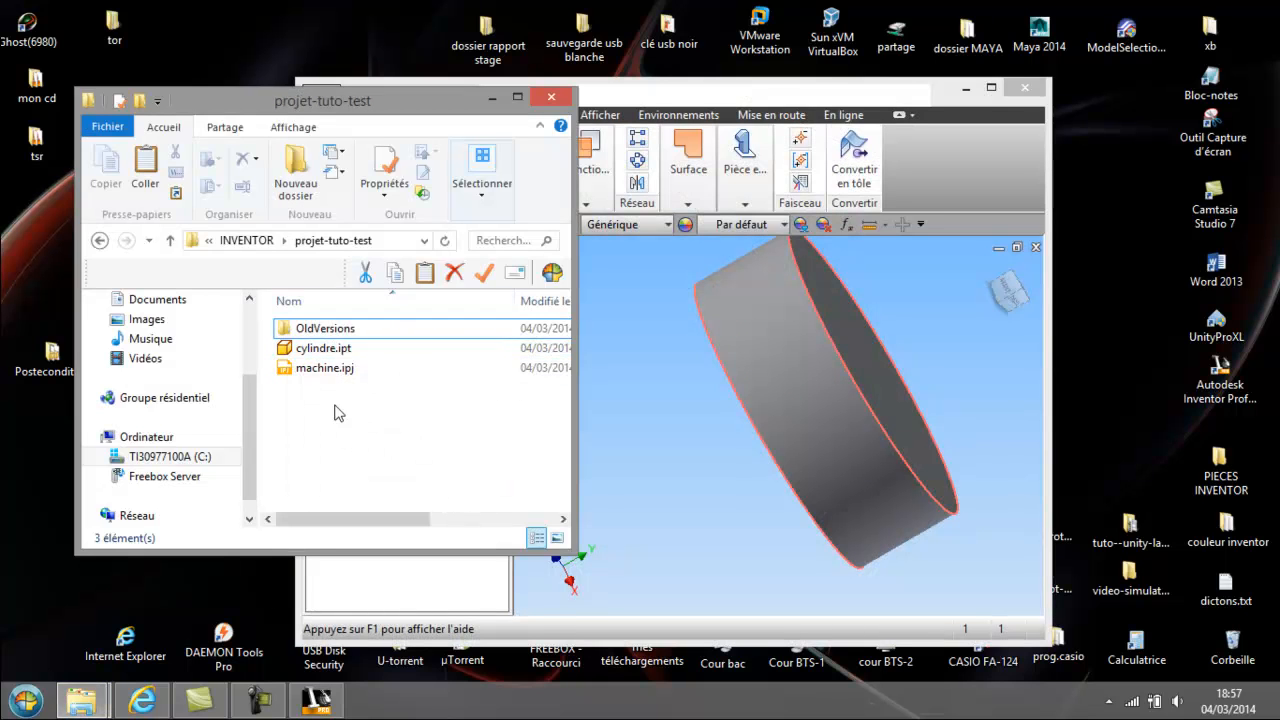
{"action": "mouse_move", "coordinate": [457, 97]}
{"action": "left_mouse_down"}
{"action": "mouse_move", "coordinate": [443, 103]}
{"action": "mouse_move", "coordinate": [455, 103]}
{"action": "left_mouse_up"}
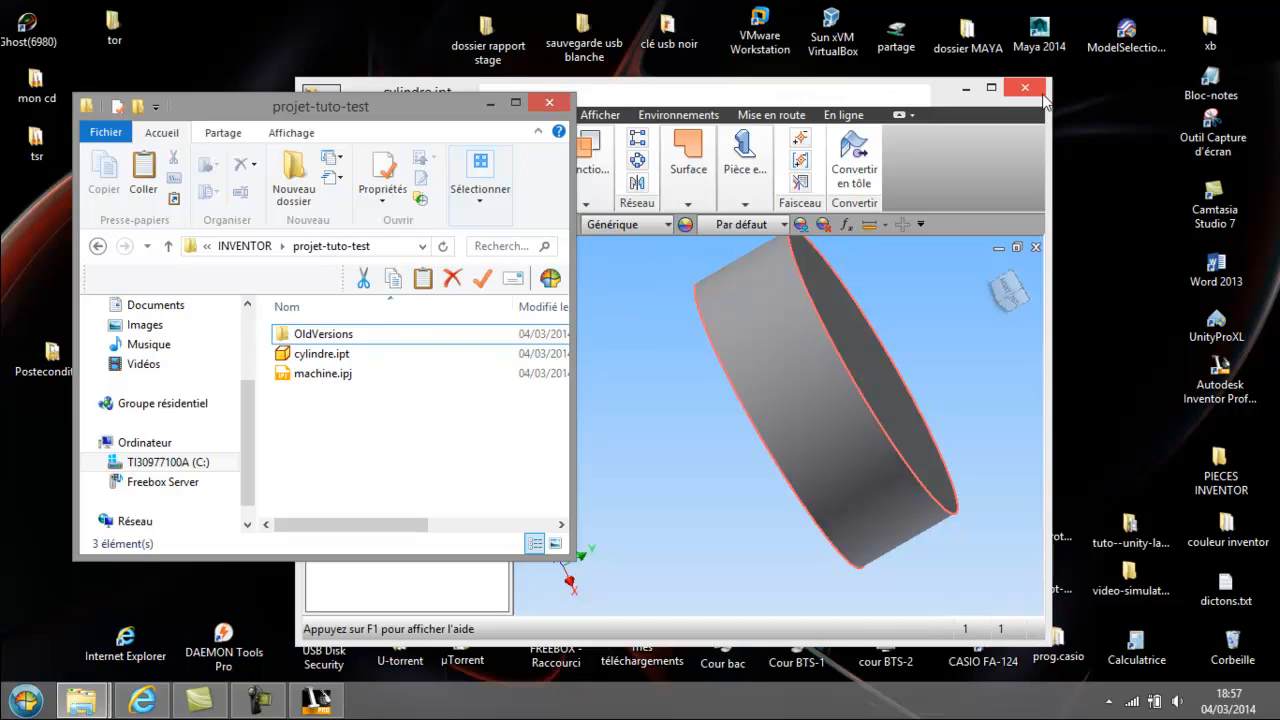
- Return to Inventor and close it, leaving the projet-tuto-test folder window open on the desktop
{"action": "left_click", "coordinate": [995, 89]}
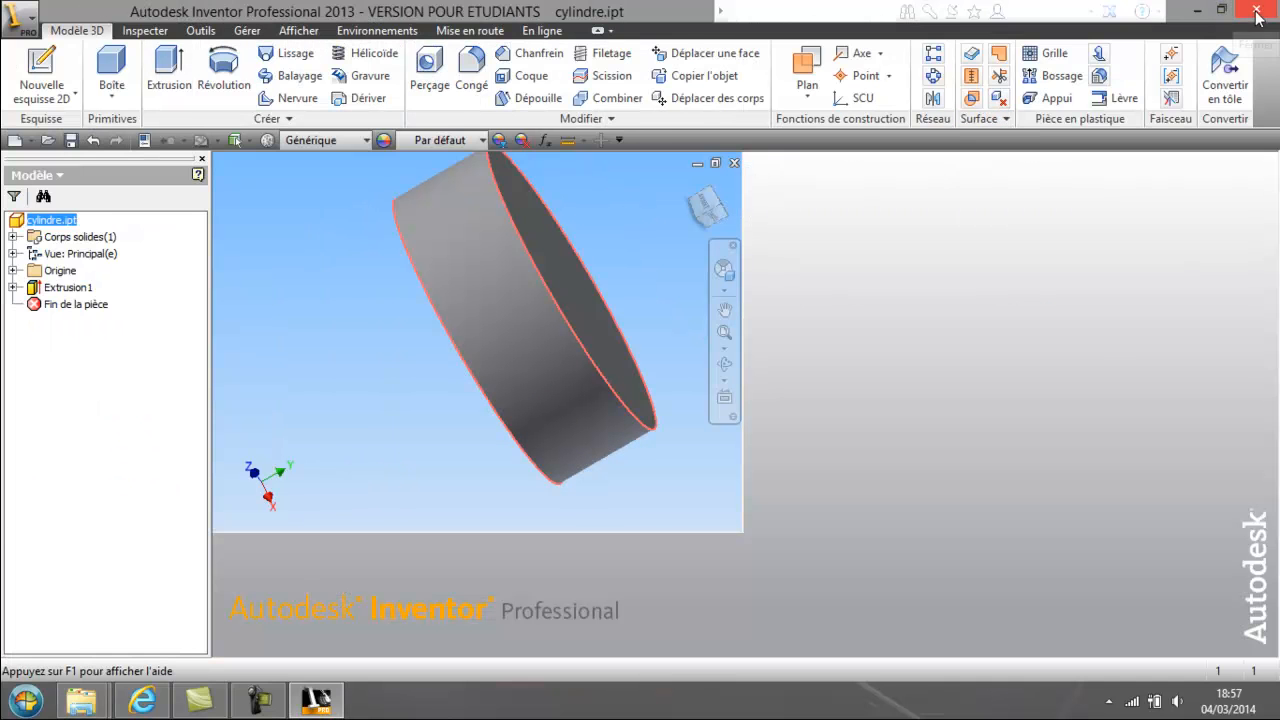
{"action": "left_click", "coordinate": [1254, 10]}
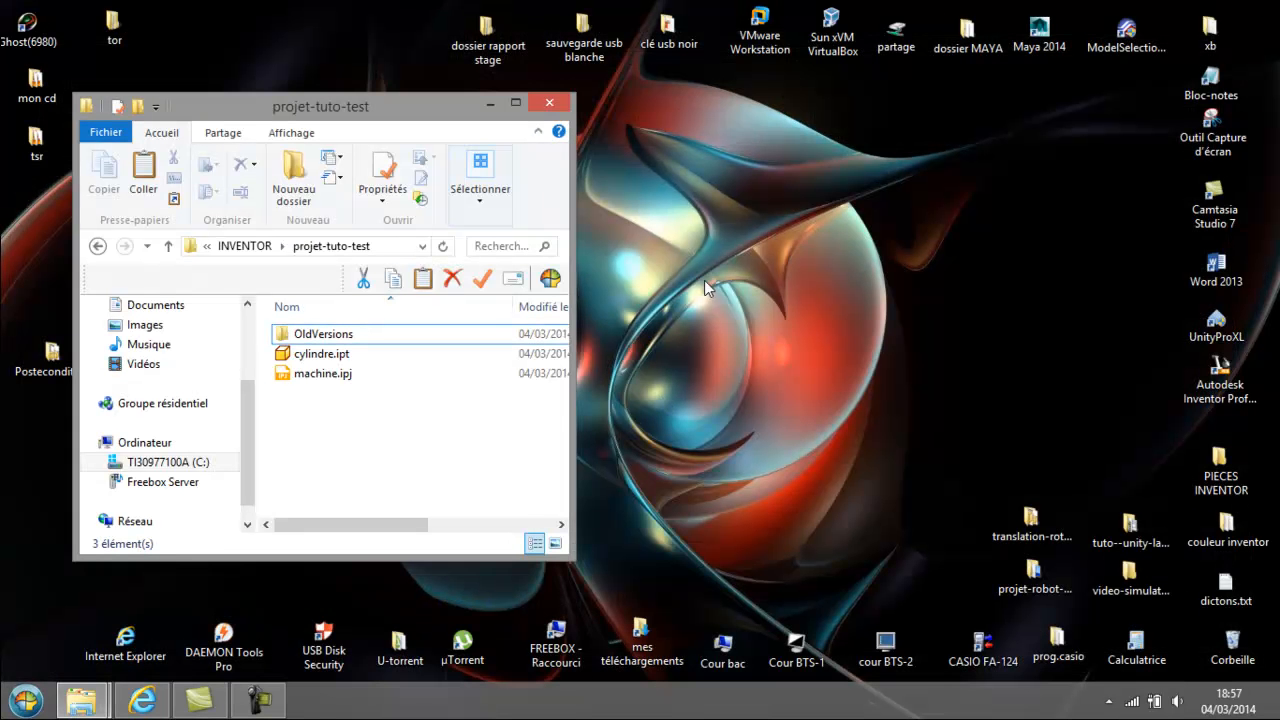
{"action": "left_click_drag", "start_coordinate": [410, 106], "coordinate": [566, 96]}
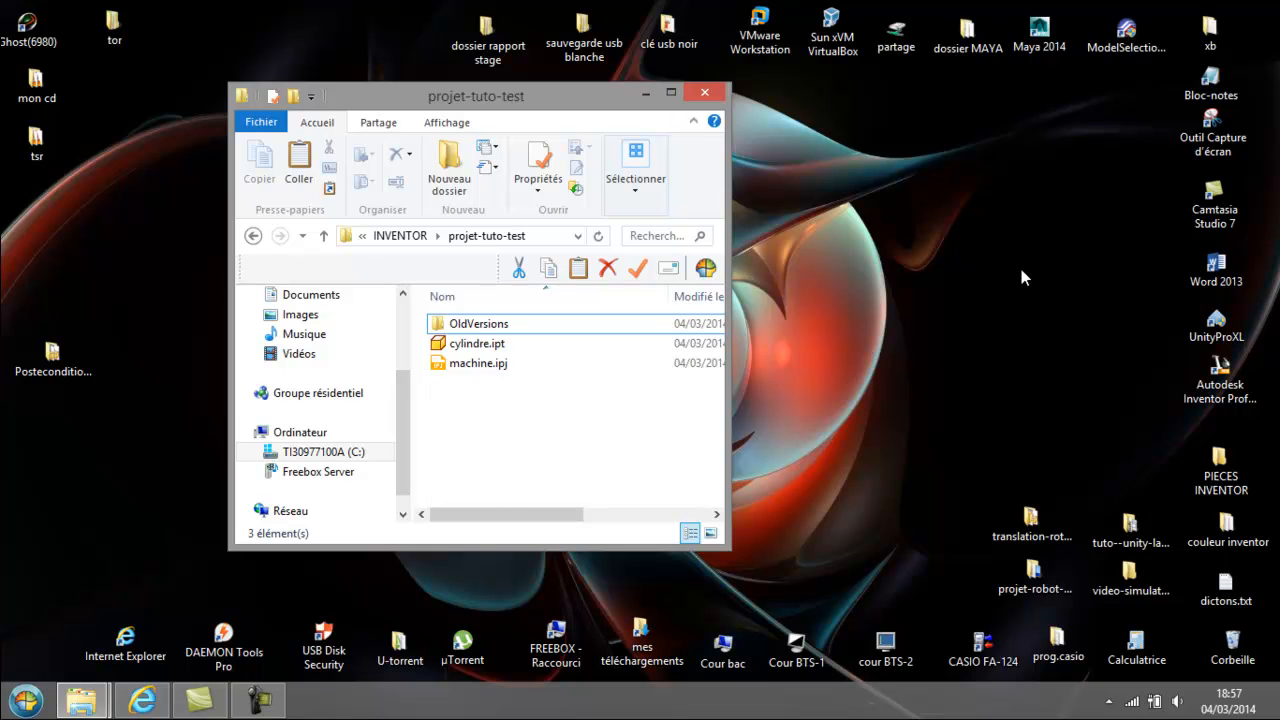
- Reopen Inventor from the machine.ipj project file, dismiss the welcome screen, and check which folder is proposed for opening files
{"action": "left_click", "coordinate": [475, 369]}
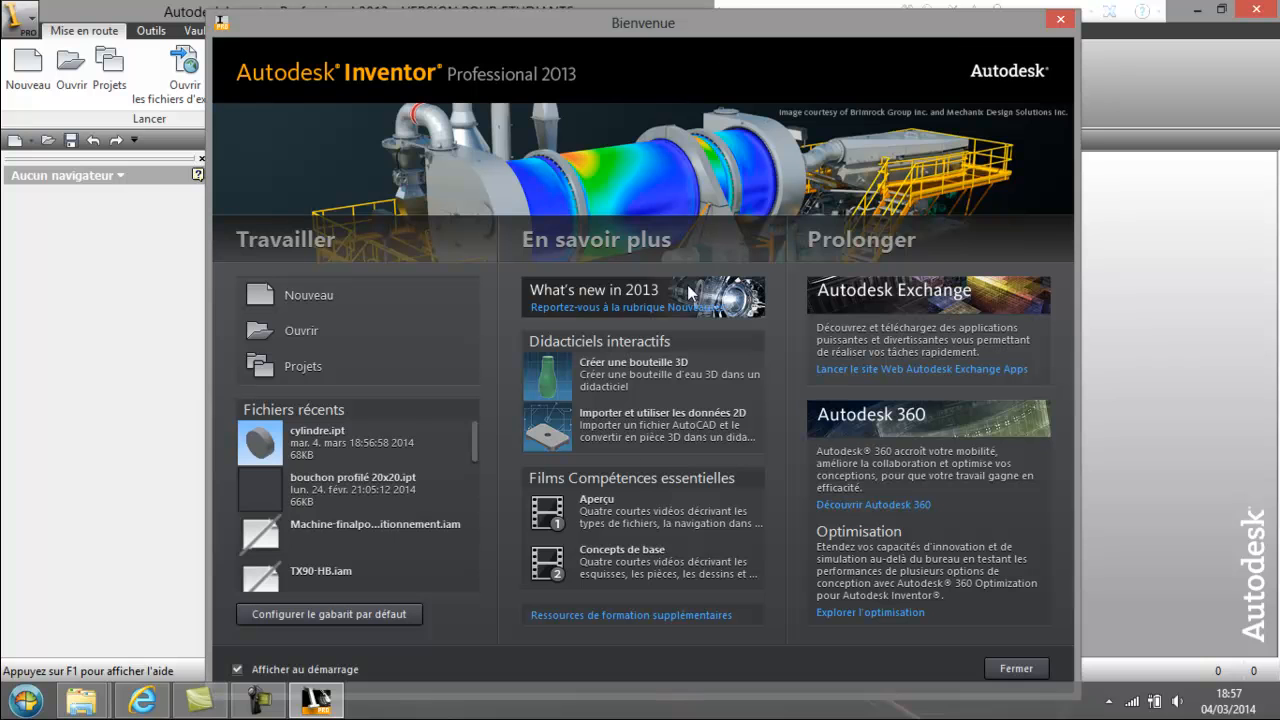
{"action": "left_click", "coordinate": [1012, 669]}
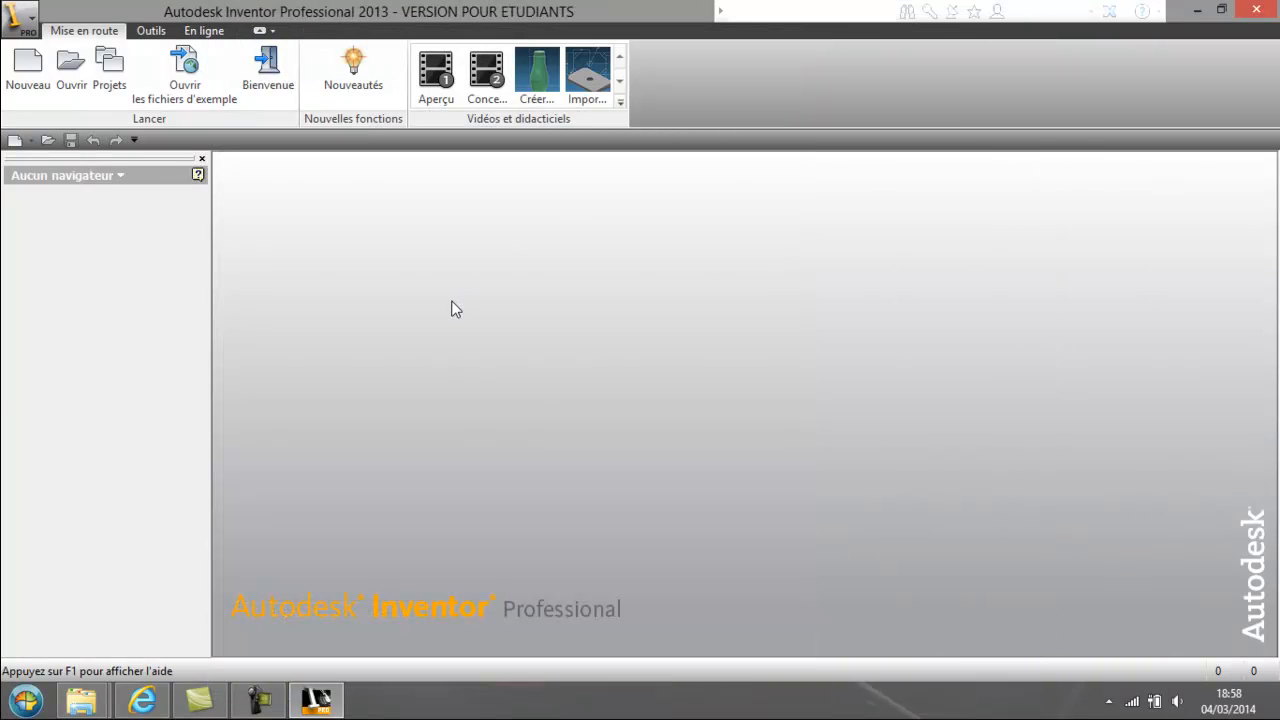
{"action": "left_click", "coordinate": [70, 68]}
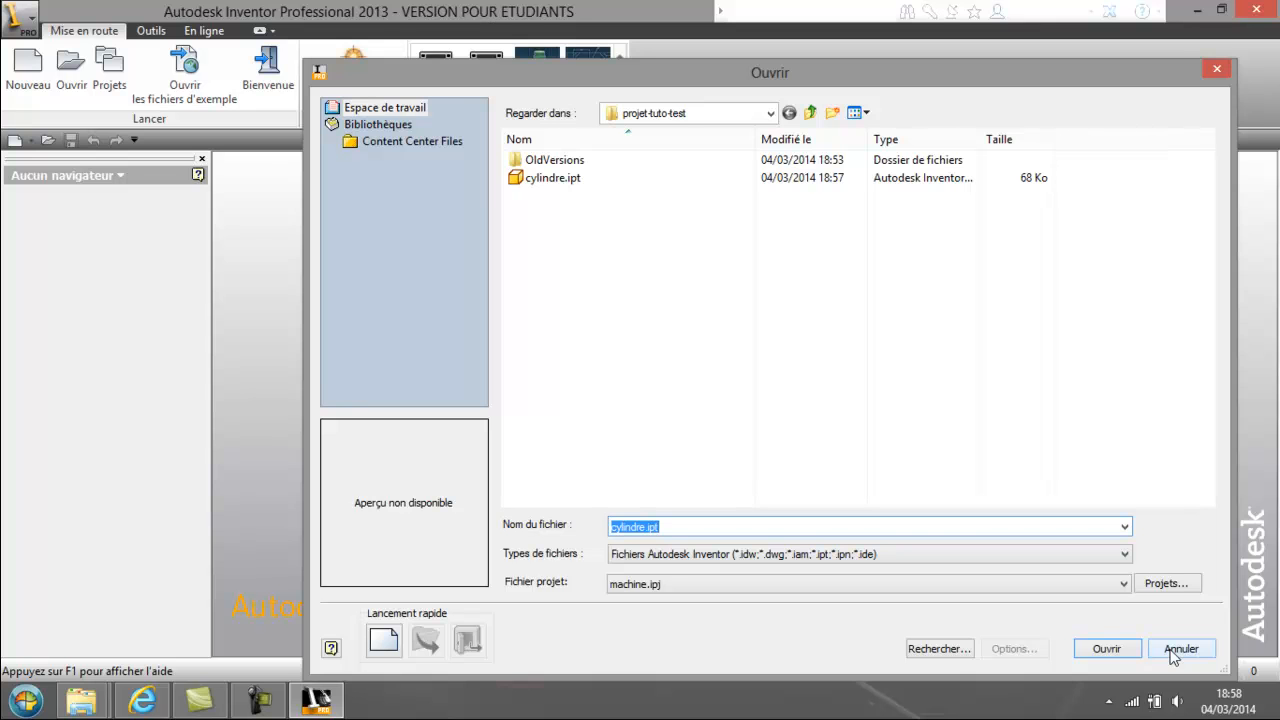
{"action": "left_click", "coordinate": [1175, 650]}
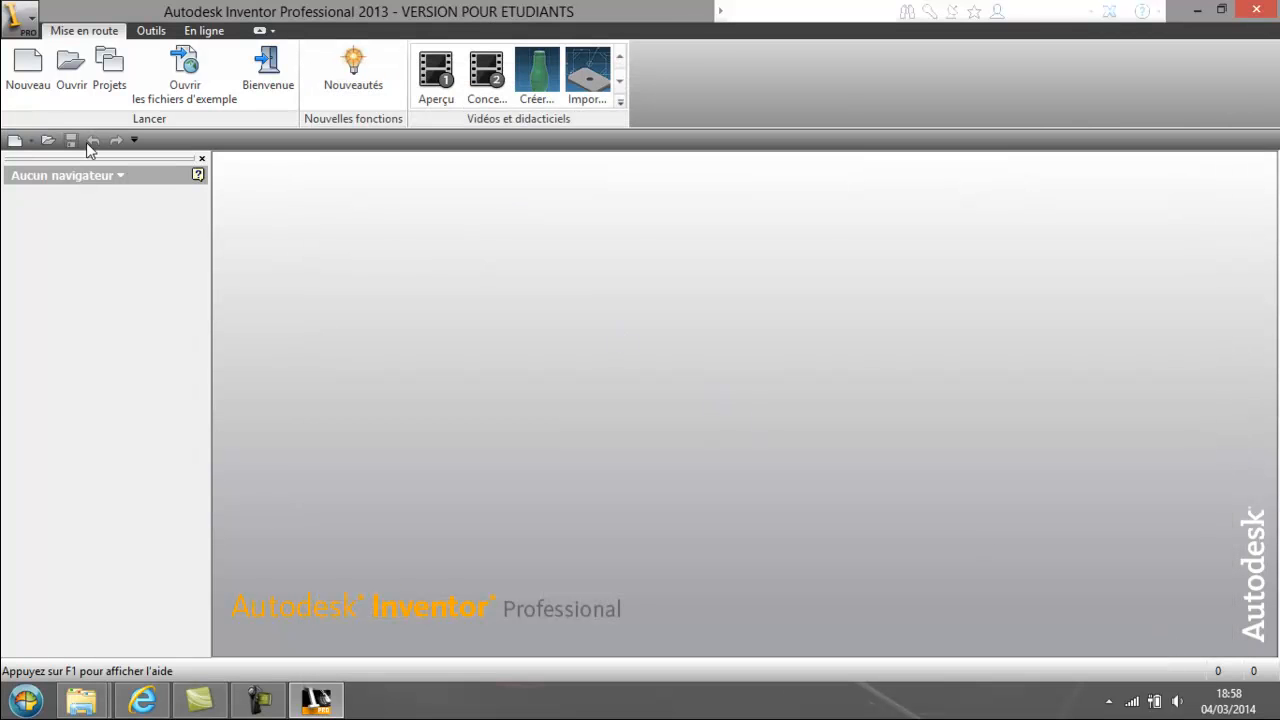
- Create a new standard part and start a 2D sketch on the horizontal origin plane
{"action": "left_click", "coordinate": [24, 72]}
{"action": "double_click", "coordinate": [201, 140]}
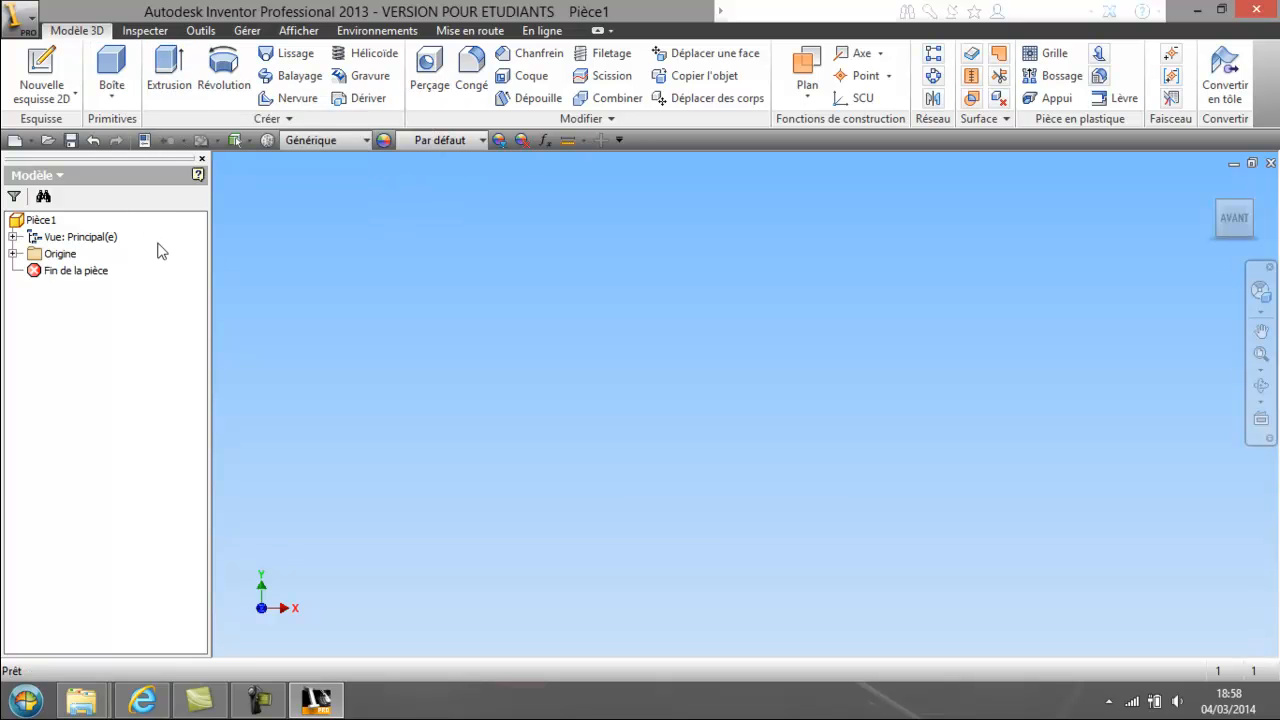
{"action": "left_click", "coordinate": [42, 72]}
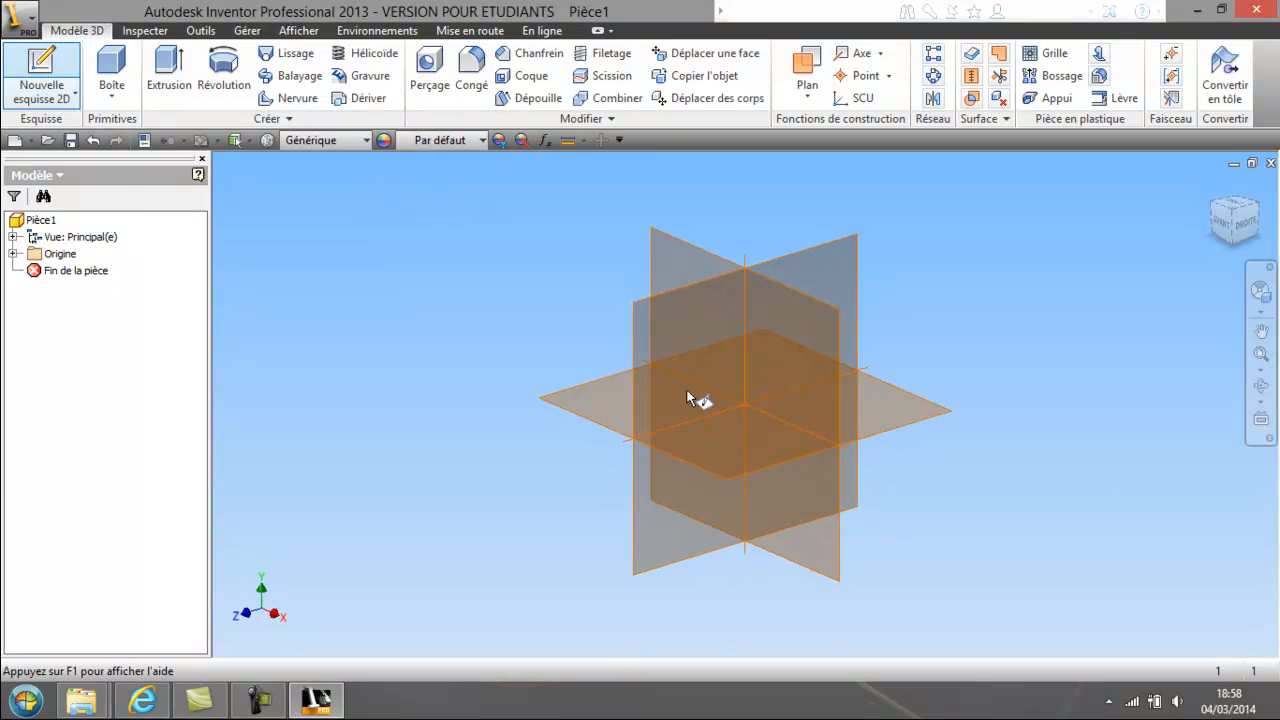
{"action": "left_click", "coordinate": [732, 456]}
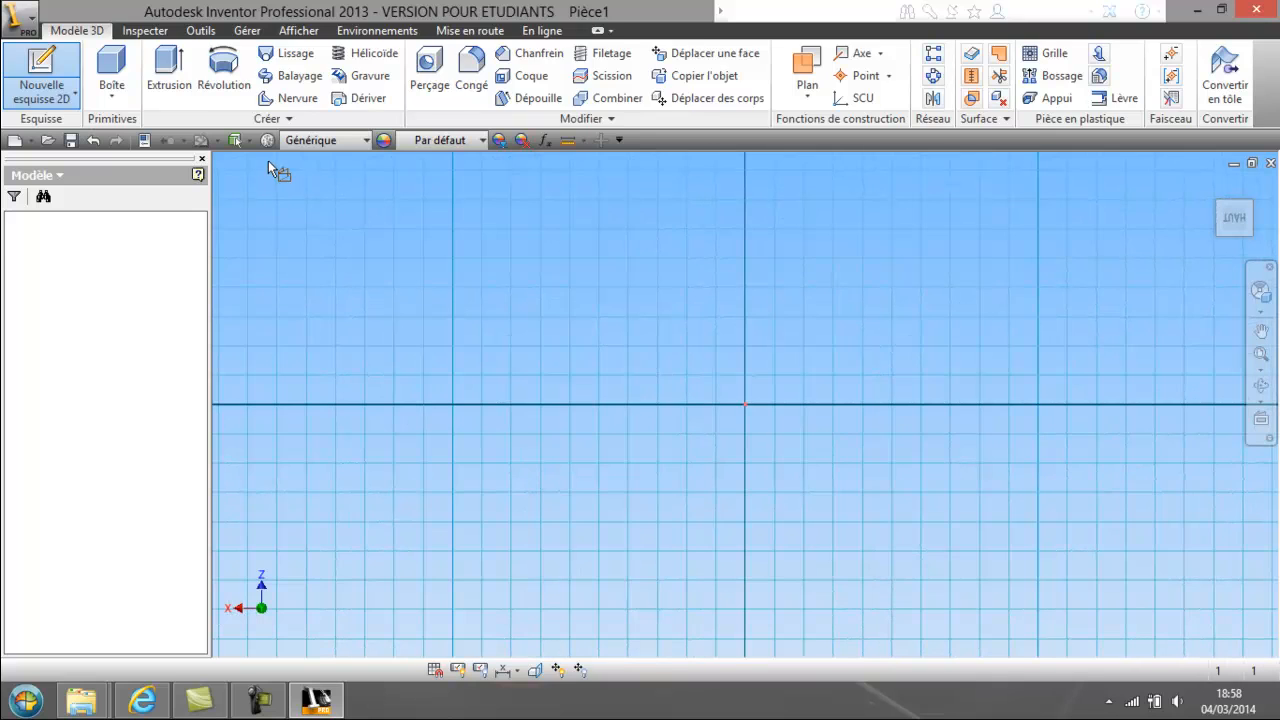
- Sketch a two-corner rectangle about 39 mm by 13 mm starting at the sketch origin
{"action": "left_click", "coordinate": [88, 97]}
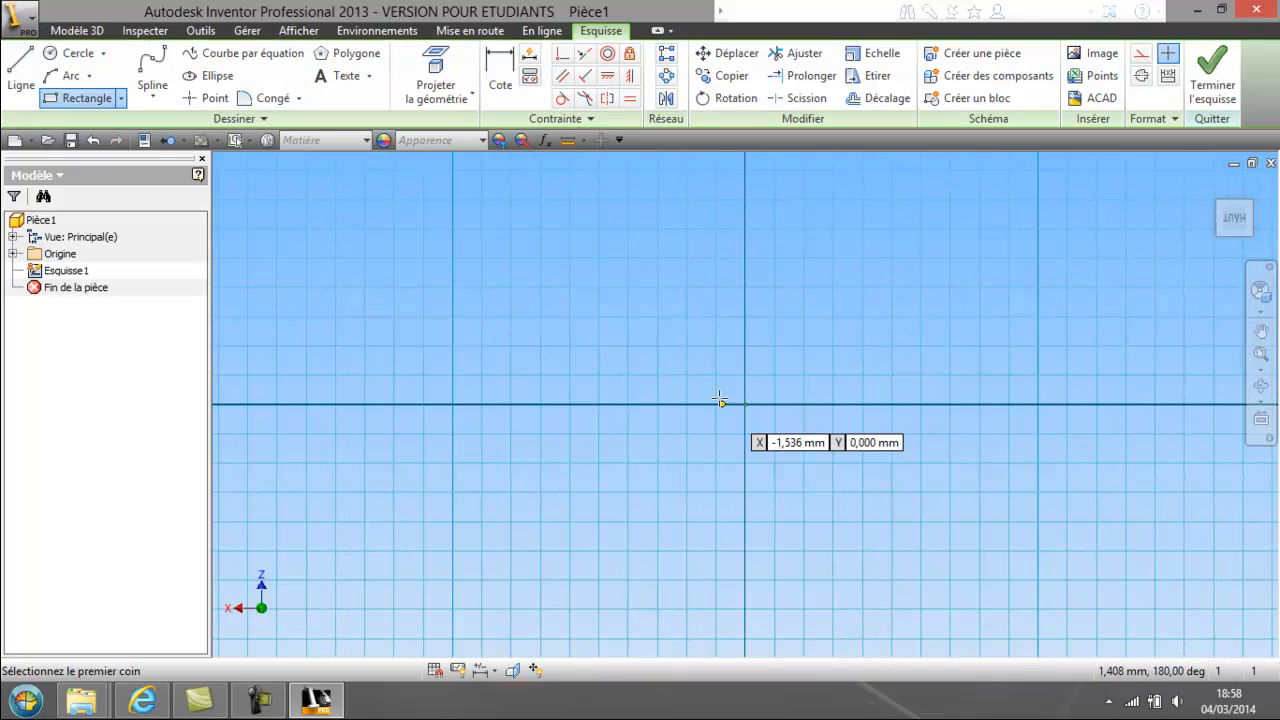
{"action": "left_click", "coordinate": [745, 404]}
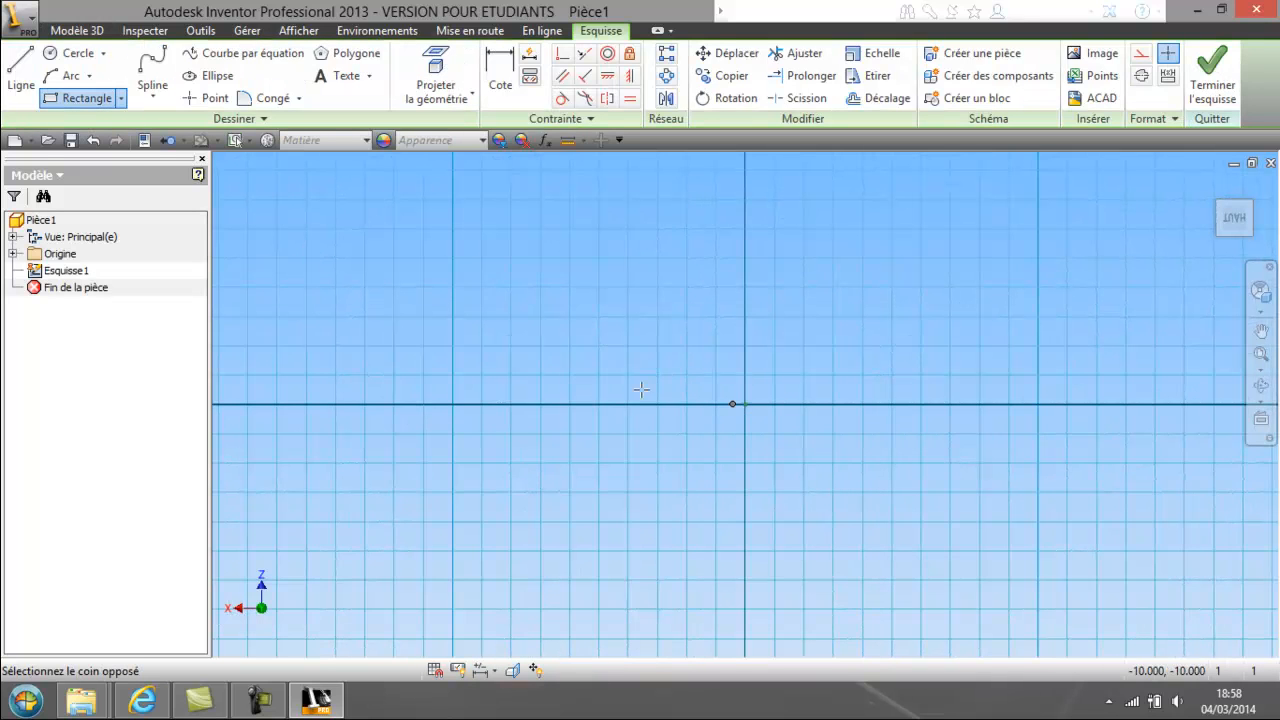
{"action": "left_click", "coordinate": [382, 217]}
- Dimension the rectangle's short side between its two horizontal edges at 20 mm
{"action": "key", "text": "d"}
{"action": "left_click", "coordinate": [700, 220]}
{"action": "left_click", "coordinate": [708, 405]}
{"action": "left_click", "coordinate": [875, 302]}
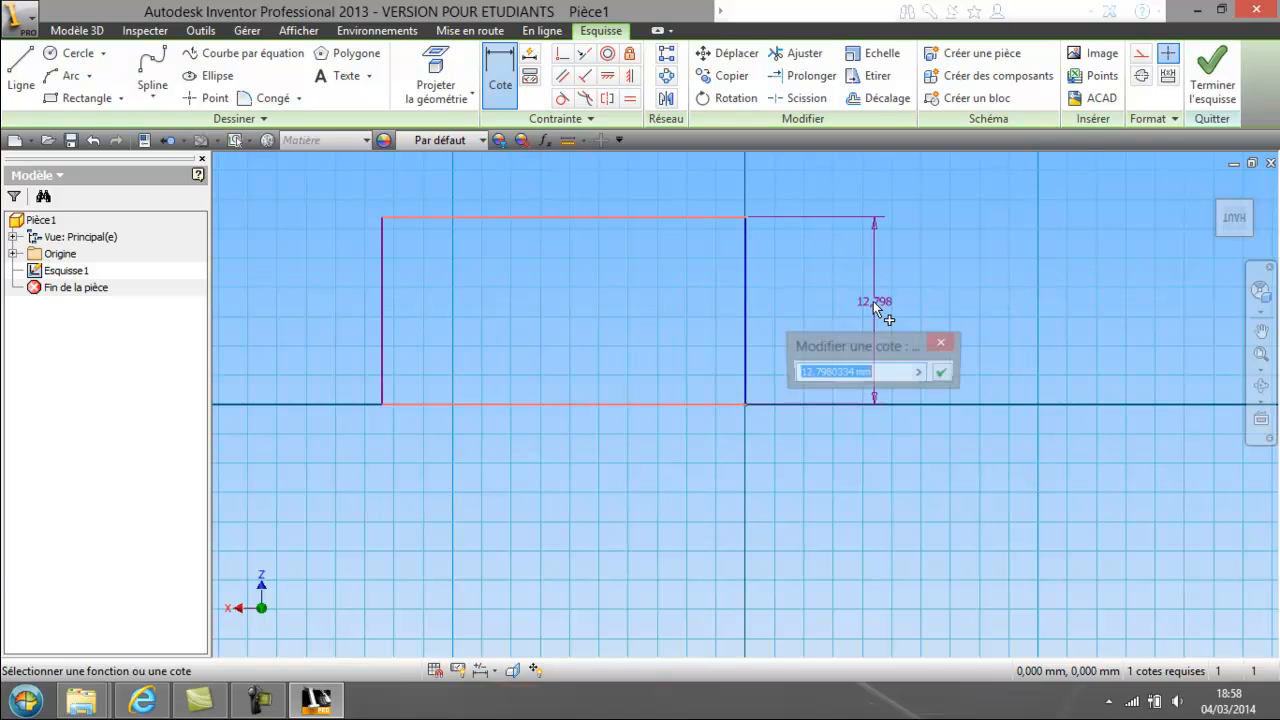
{"action": "type", "text": "20"}
{"action": "key", "text": "Return"}
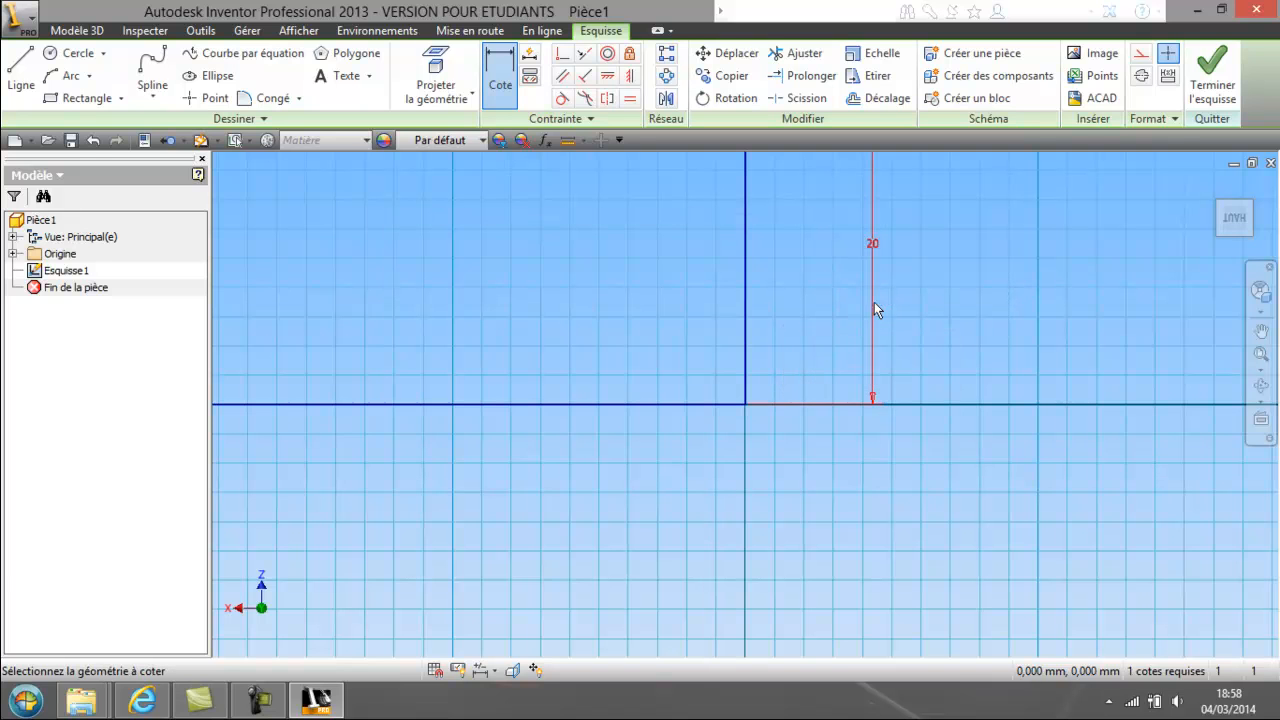
- Dimension the rectangle's long side between its two vertical edges at 40 mm
{"action": "scroll", "coordinate": [757, 263], "scroll_direction": "up", "scroll_amount": 5}
{"action": "left_click", "coordinate": [554, 311]}
{"action": "left_click", "coordinate": [754, 312]}
{"action": "left_click", "coordinate": [649, 382]}
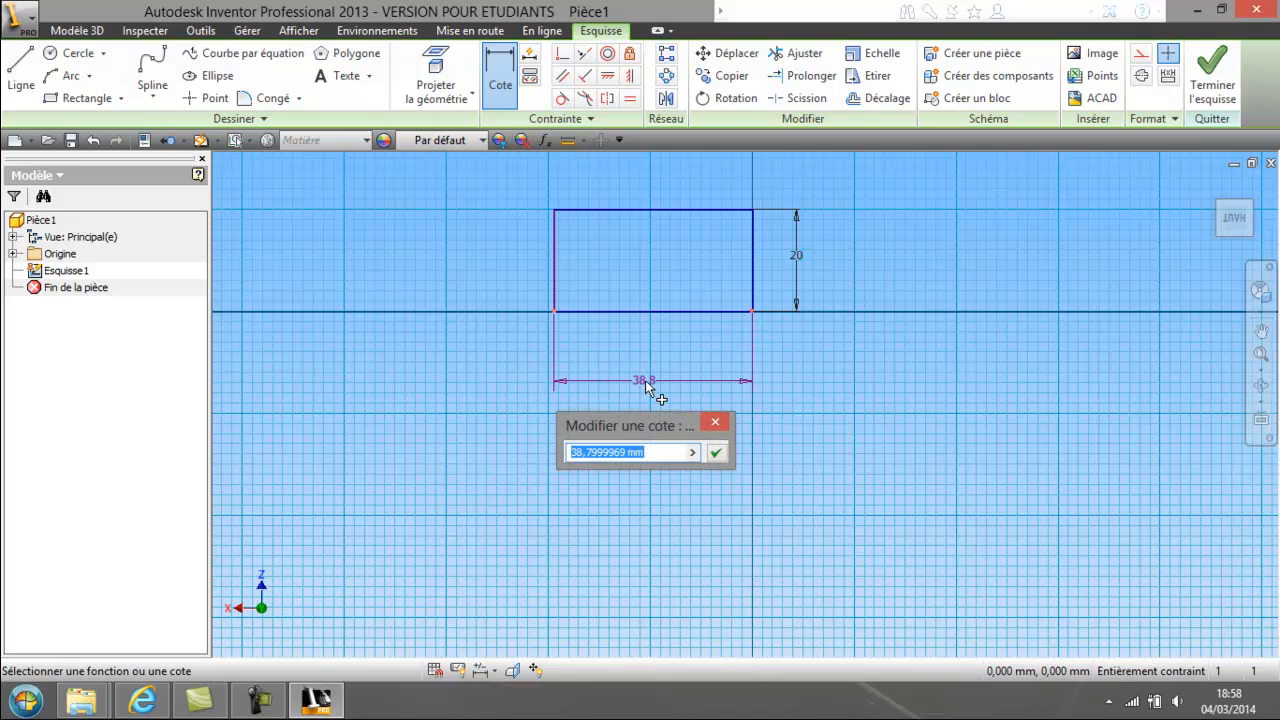
{"action": "type", "text": "40"}
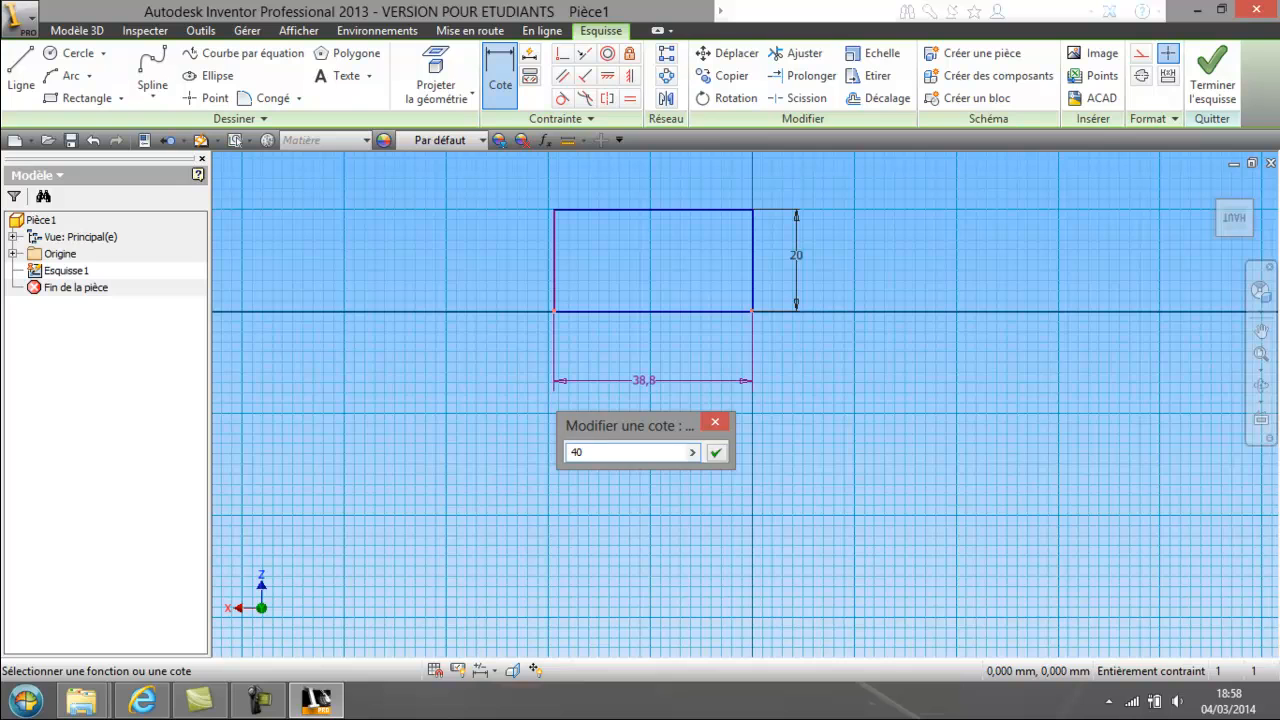
{"action": "key", "text": "Return"}
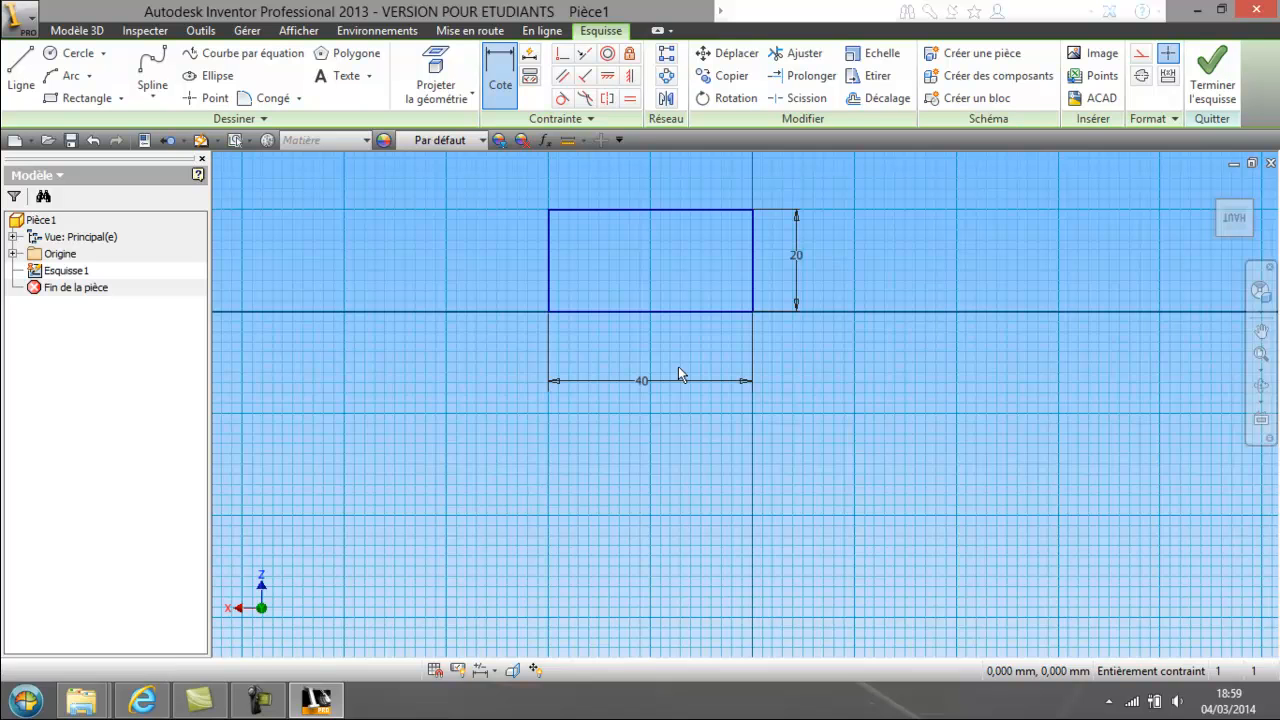
- Finish the sketch and extrude the rectangle 10 mm upward as a solid
{"action": "left_click", "coordinate": [1212, 78]}
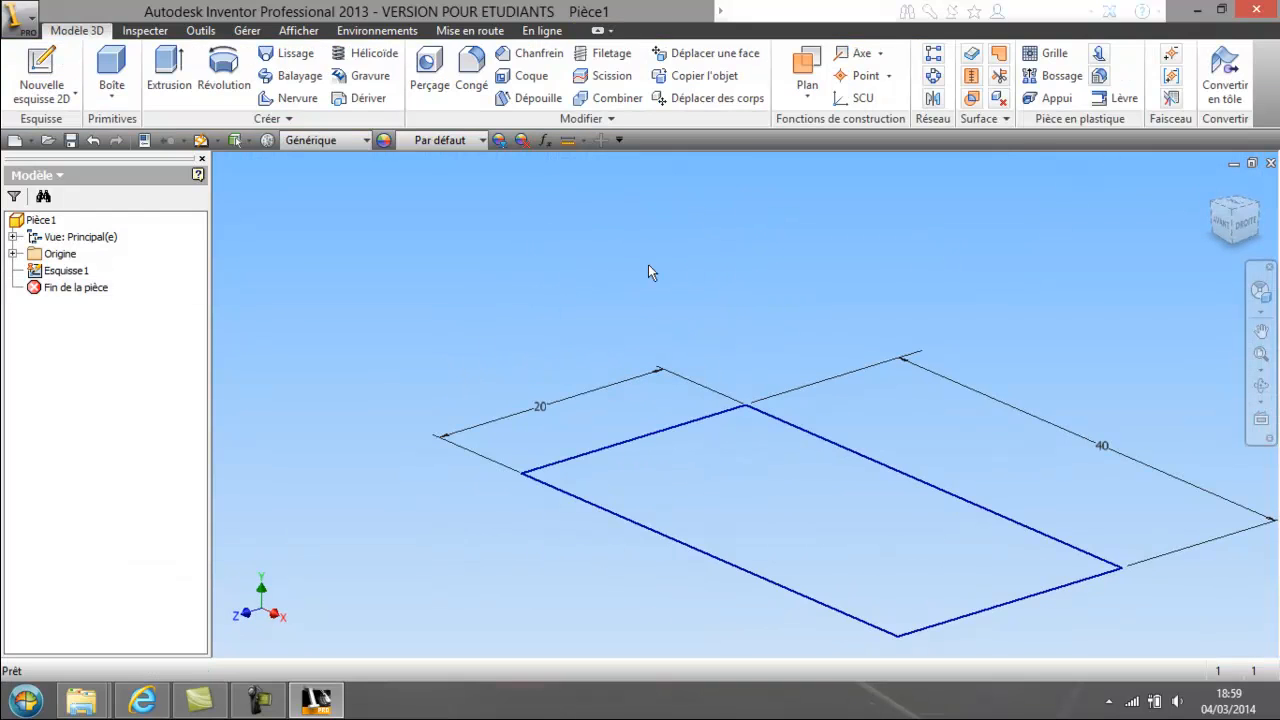
{"action": "left_click", "coordinate": [169, 76]}
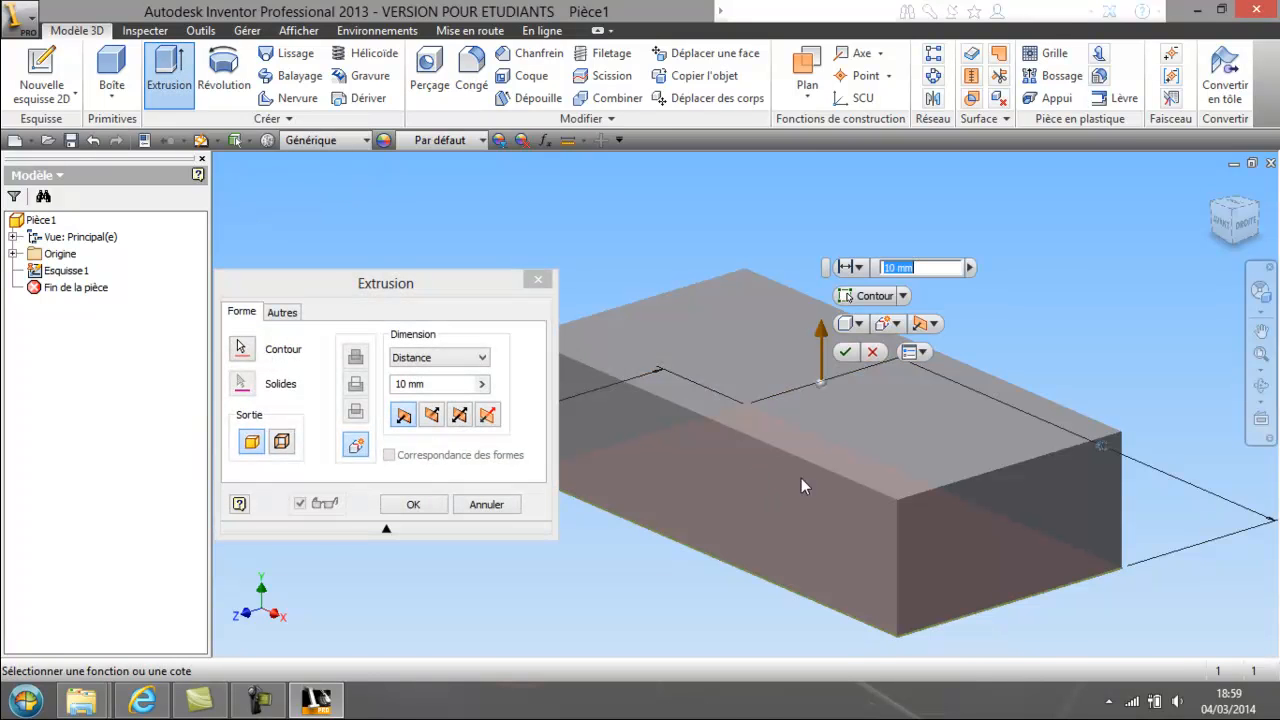
{"action": "left_click", "coordinate": [414, 505]}
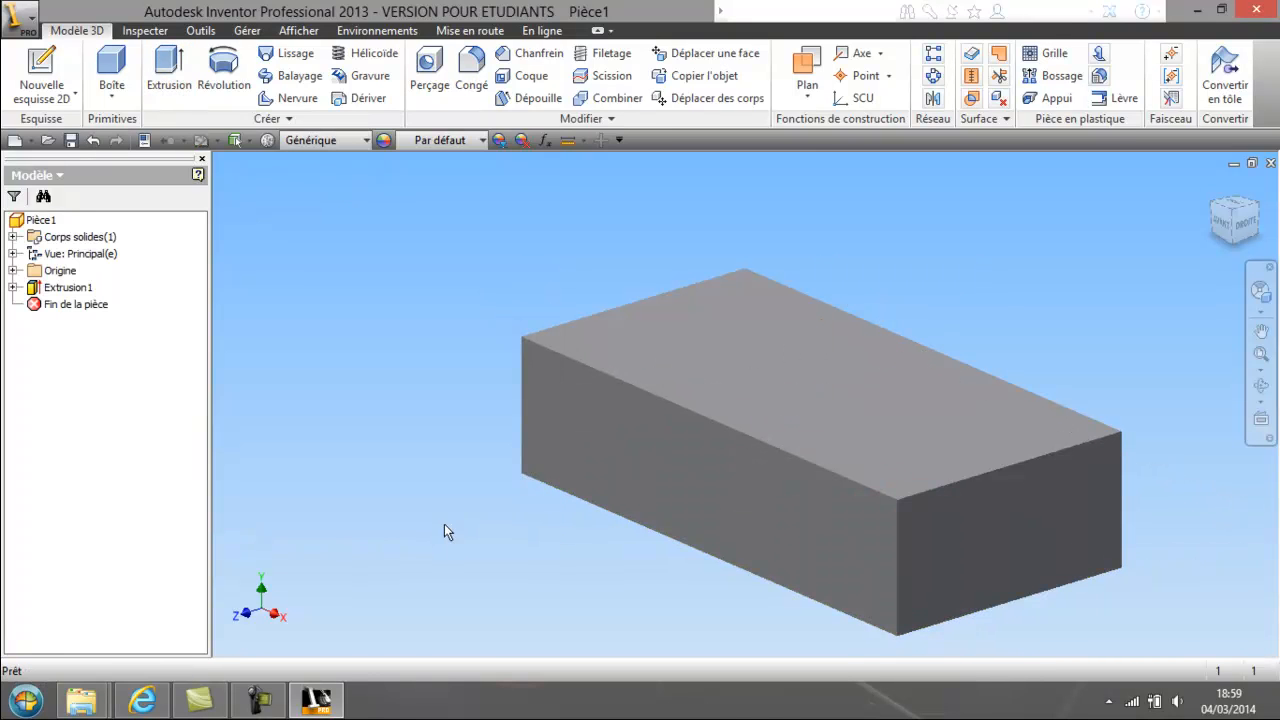
{"action": "key", "text": "F4"}
{"action": "left_click_drag", "start_coordinate": [929, 314], "coordinate": [740, 317]}
{"action": "right_click", "coordinate": [720, 362]}
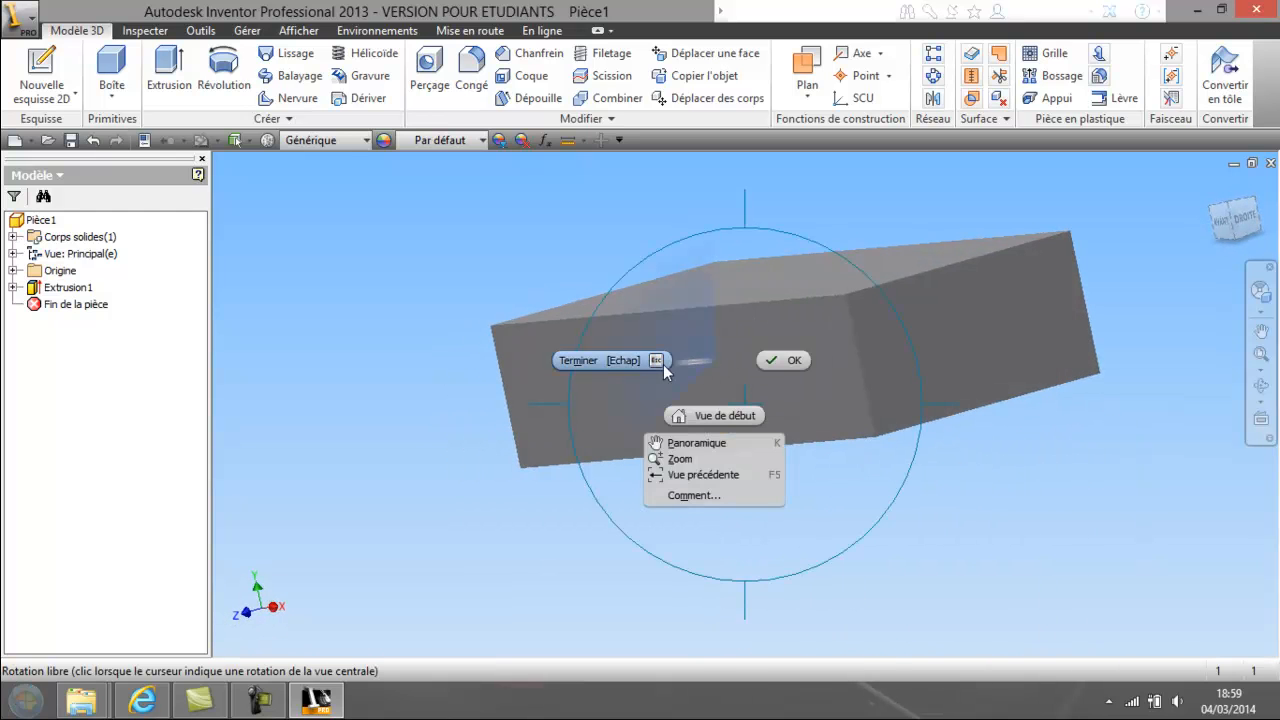
{"action": "left_click", "coordinate": [583, 360]}
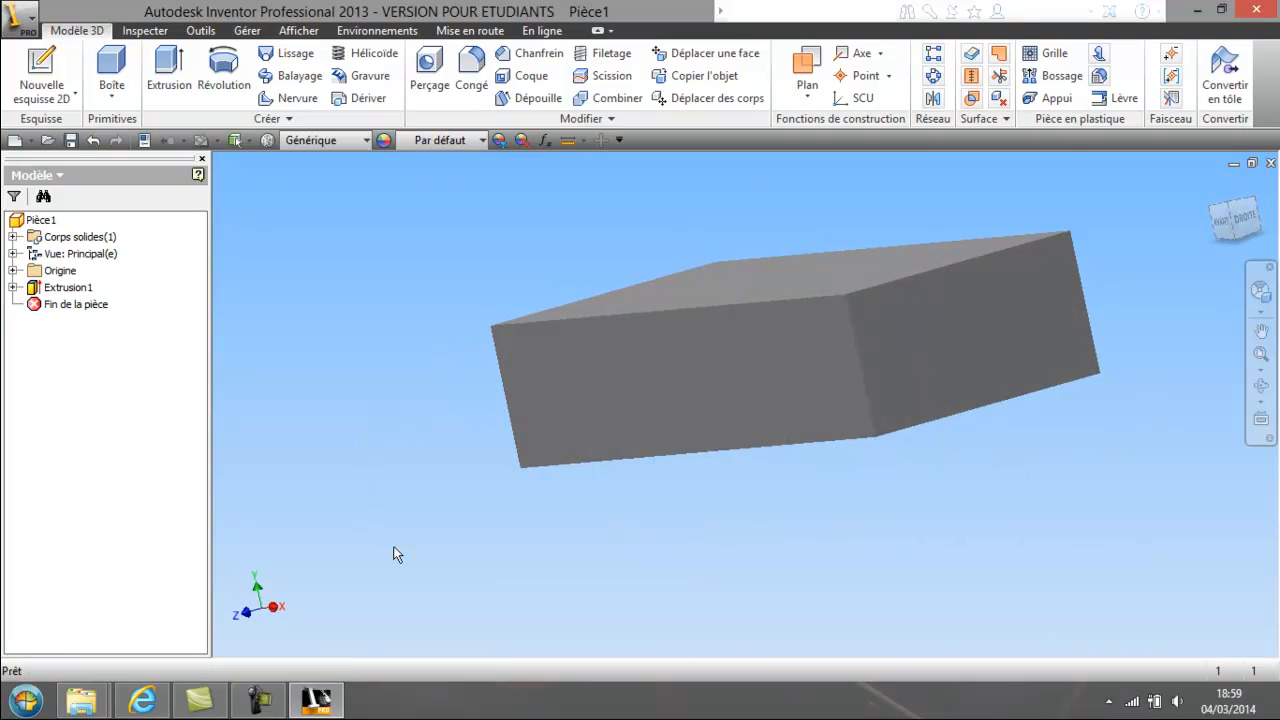
- Save the part as rectangle in the projet-tuto-test folder
{"action": "left_click", "coordinate": [69, 141]}
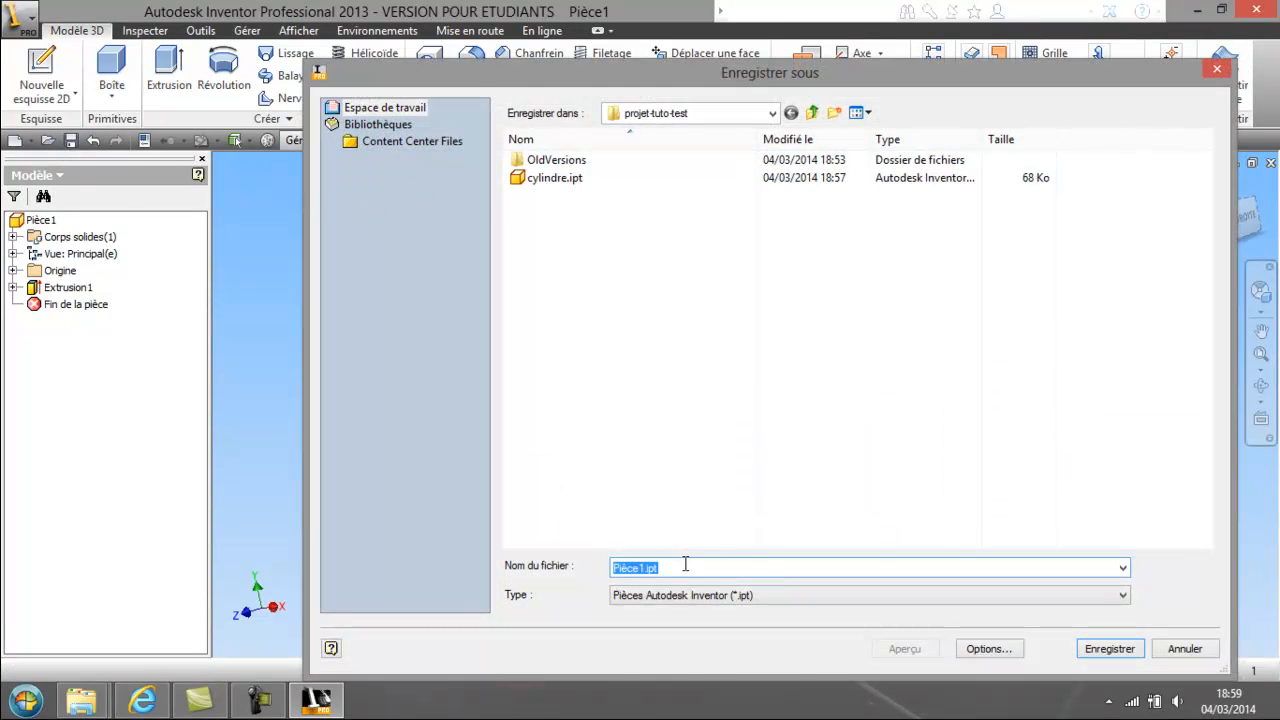
{"action": "type", "text": "rectangle"}
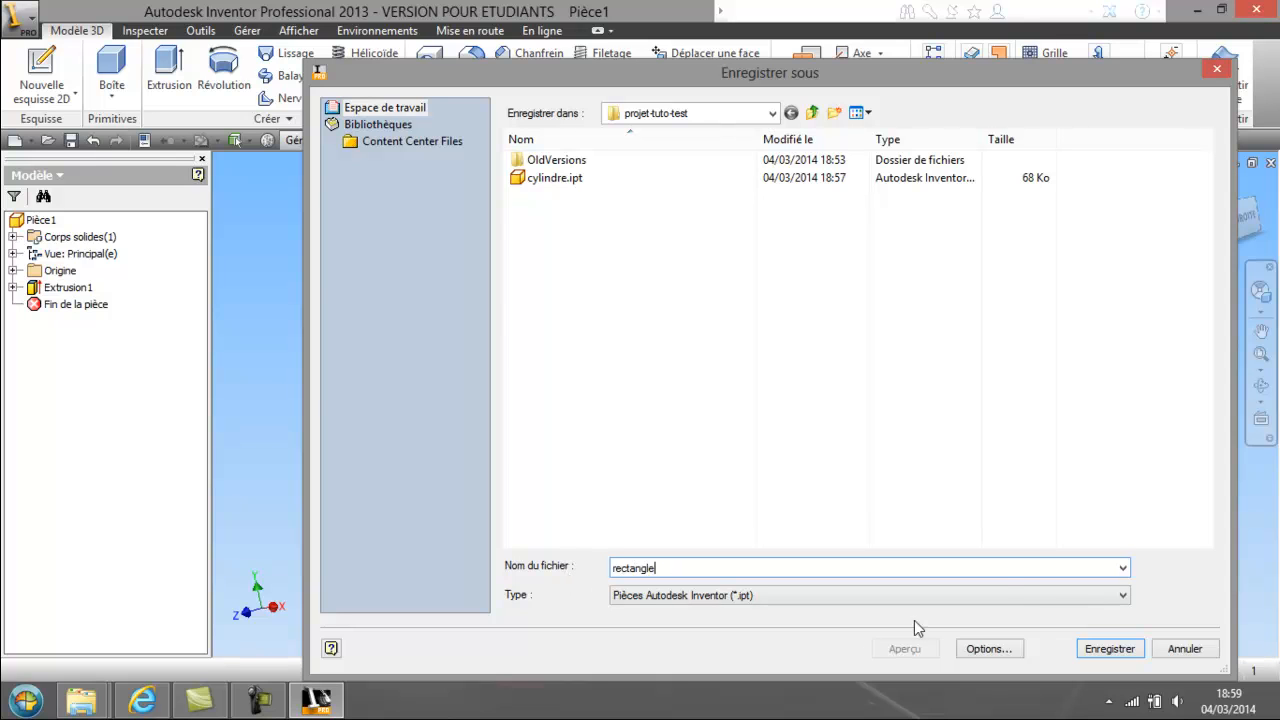
{"action": "left_click", "coordinate": [1105, 649]}
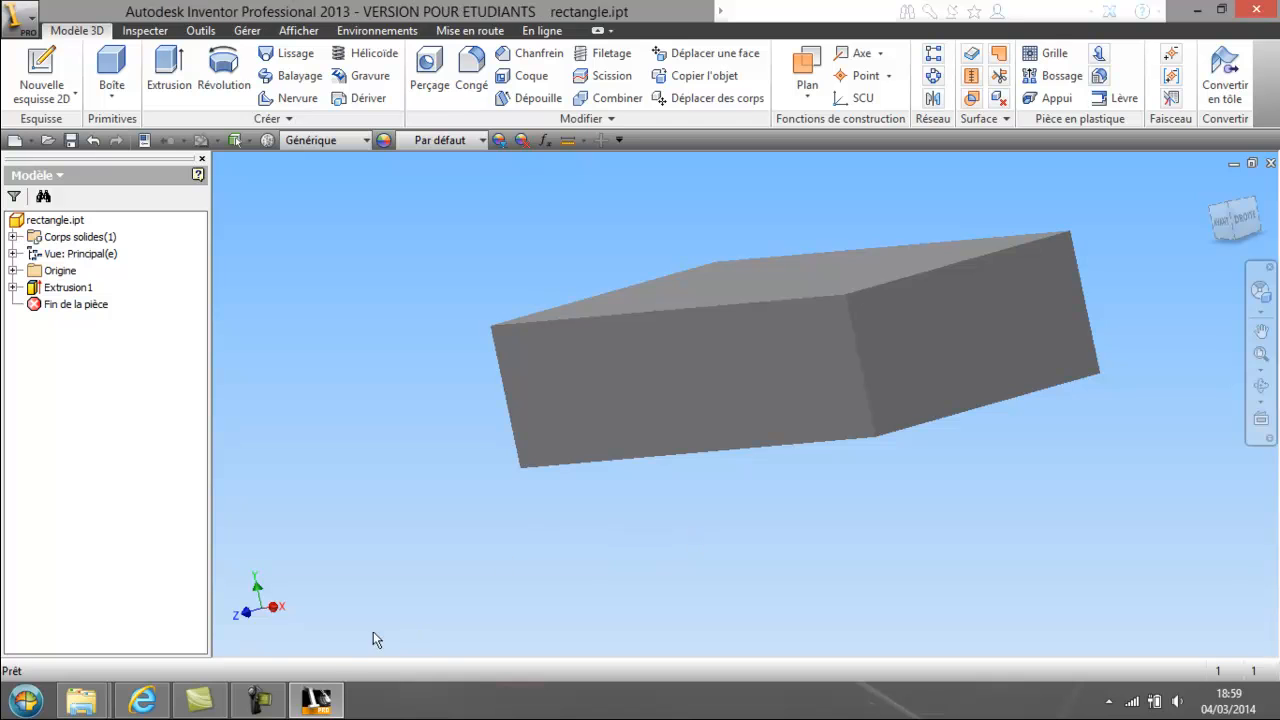
- Switch to File Explorer, check the projet-tuto-test folder for the saved rectangle part, and close the folder window
{"action": "mouse_move", "coordinate": [100, 710]}
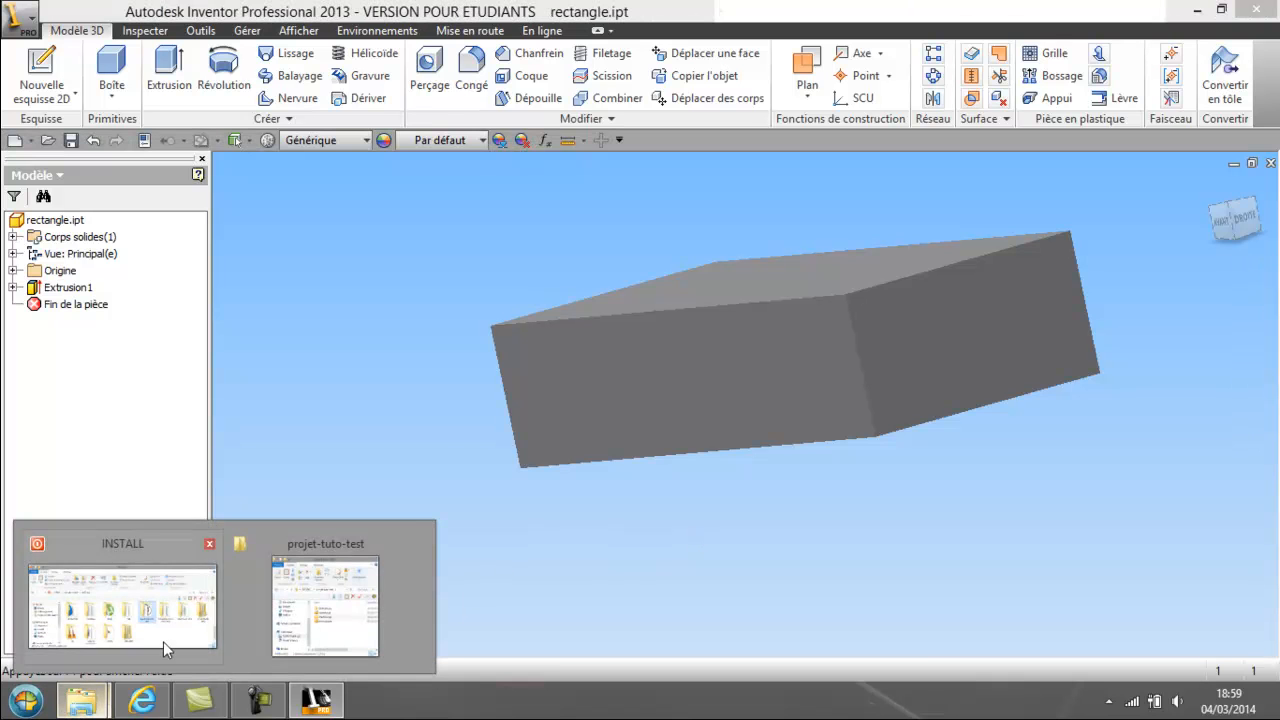
{"action": "left_click", "coordinate": [262, 601]}
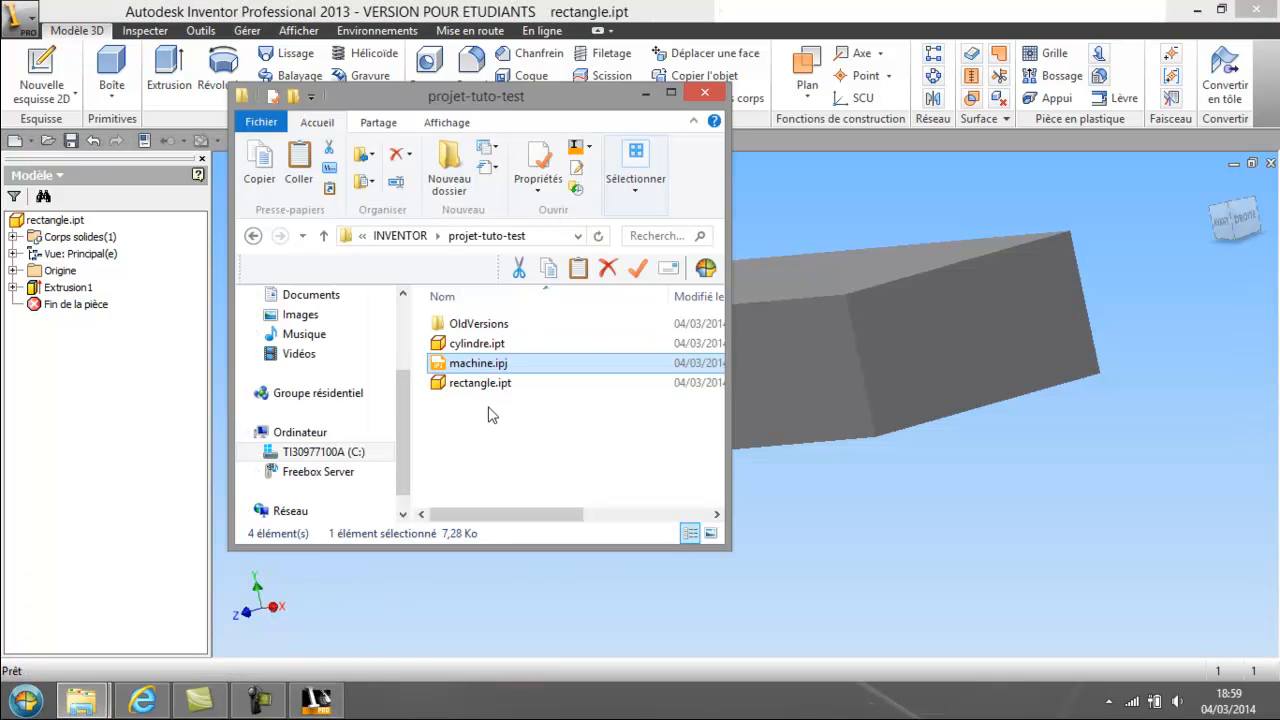
{"action": "left_click", "coordinate": [490, 436]}
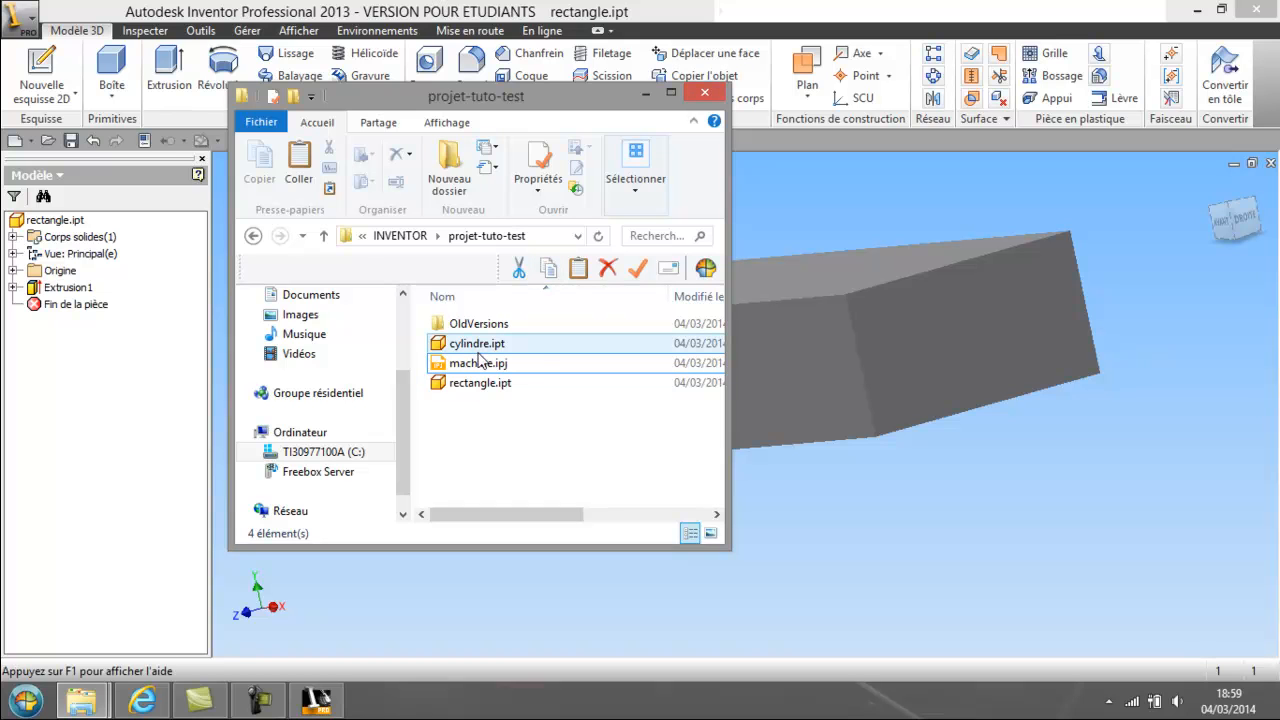
{"action": "left_click", "coordinate": [706, 94]}
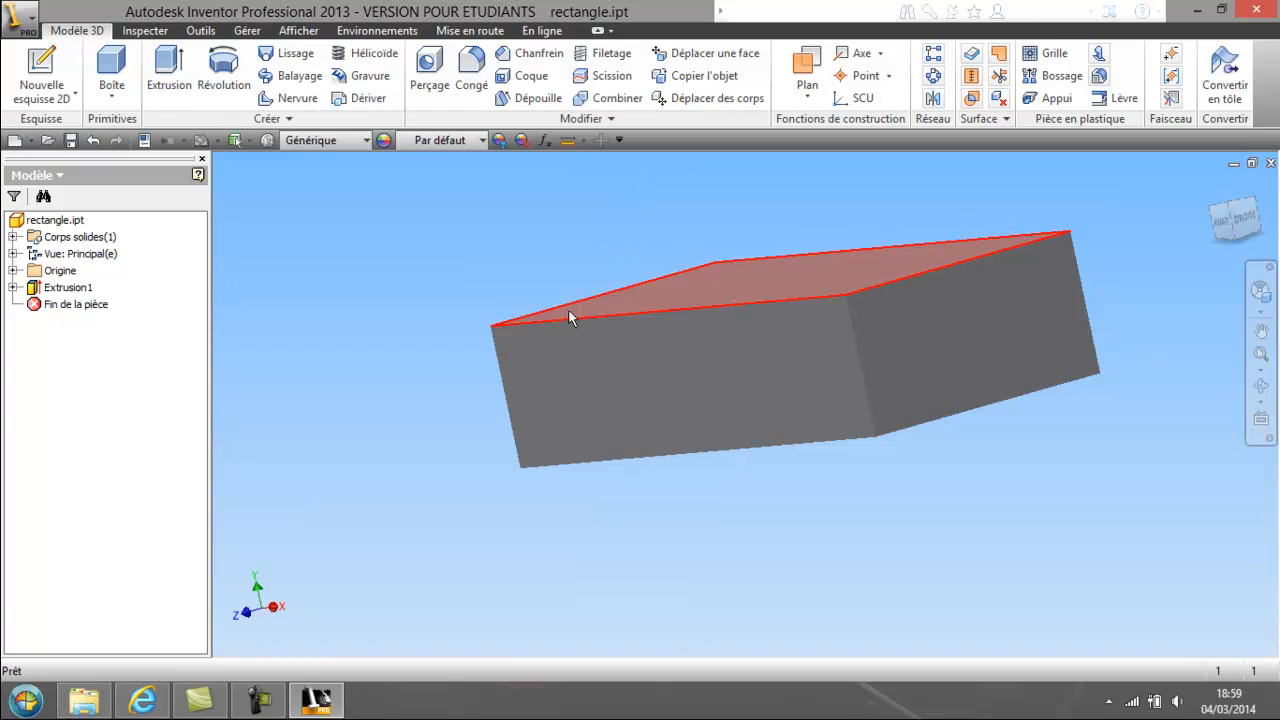
- Close the rectangle part and create a new assembly from the Standard.iam template
{"action": "left_click", "coordinate": [1271, 163]}
{"action": "left_click", "coordinate": [29, 80]}
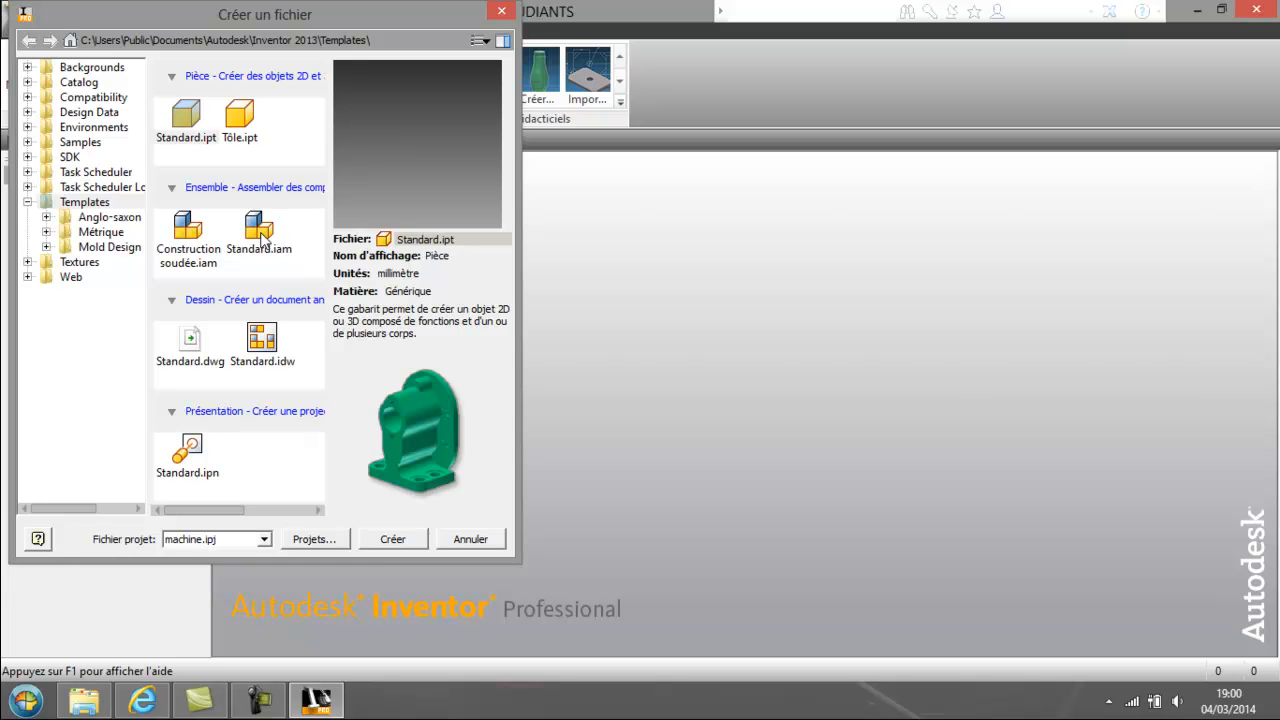
{"action": "double_click", "coordinate": [260, 230]}
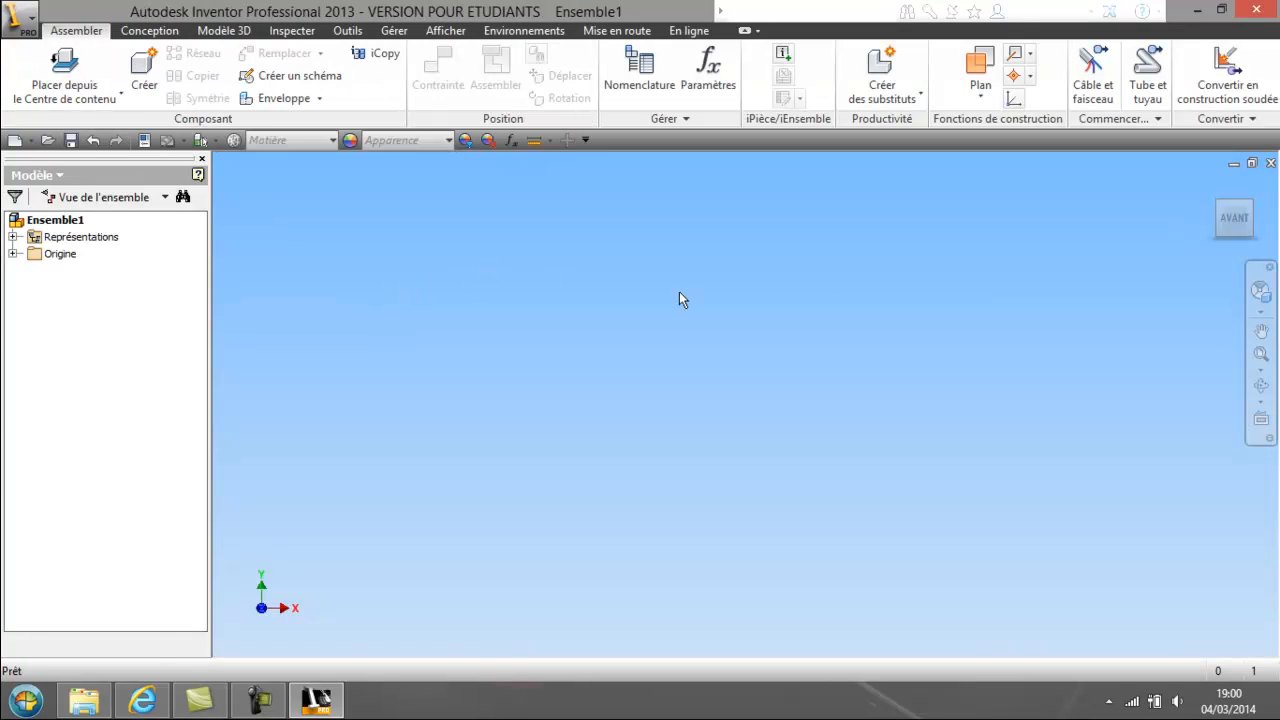
{"action": "left_click", "coordinate": [66, 66]}
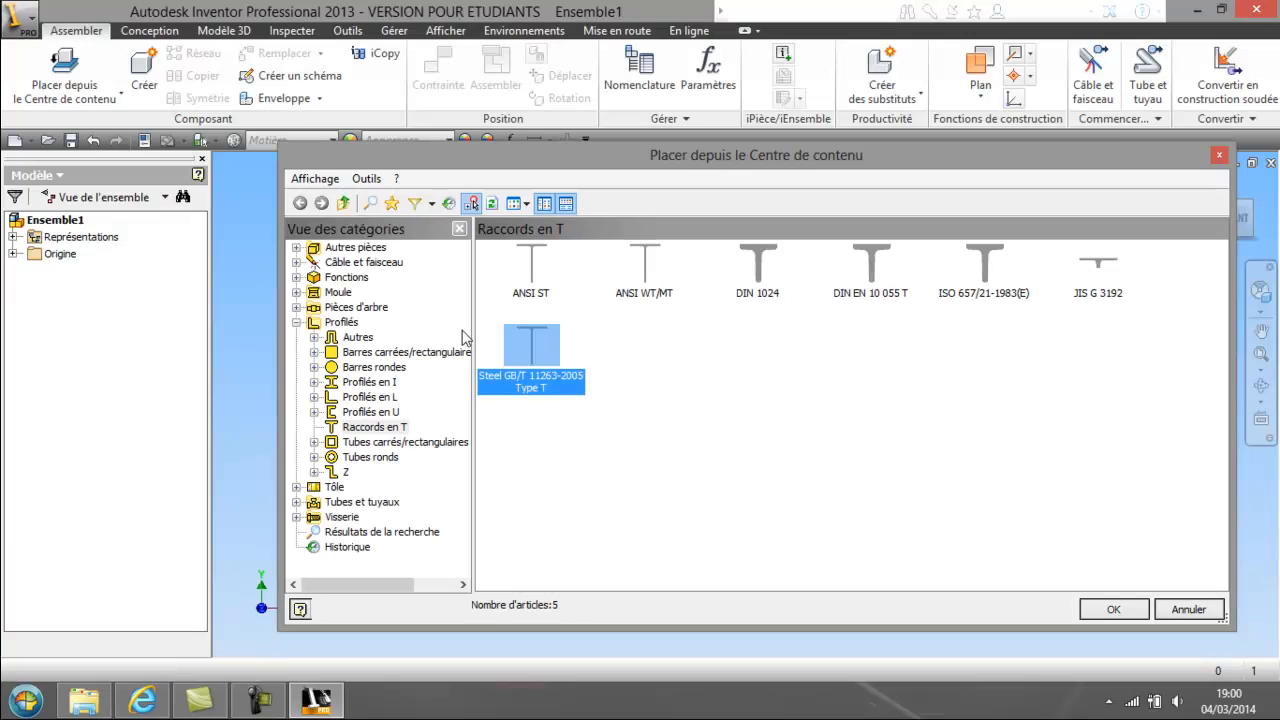
{"action": "left_click", "coordinate": [1222, 155]}
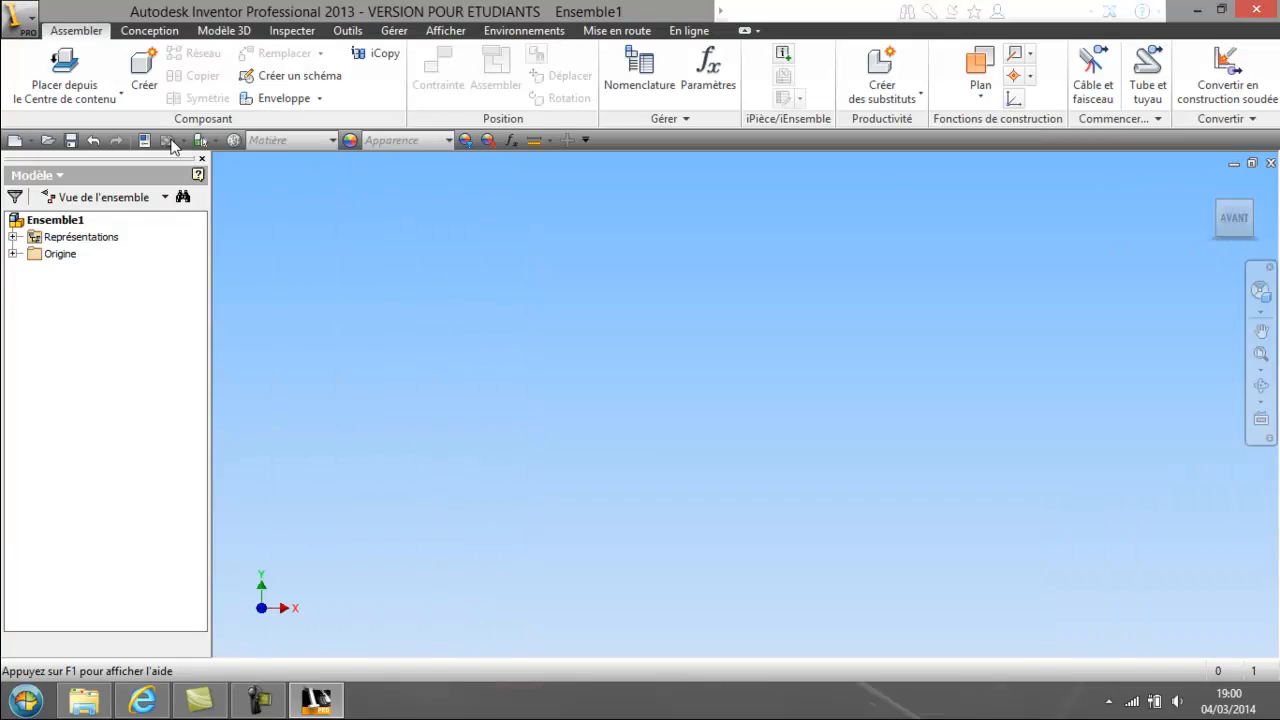
{"action": "left_click", "coordinate": [117, 97]}
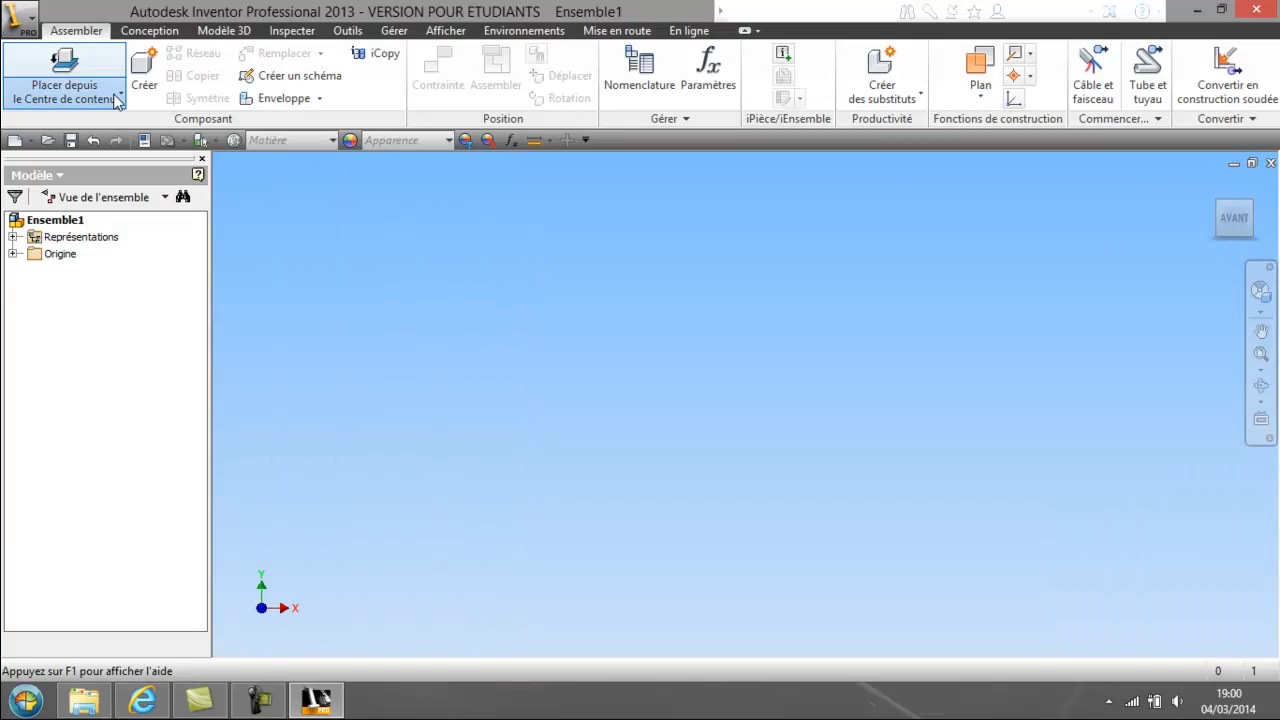
{"action": "left_click", "coordinate": [55, 132]}
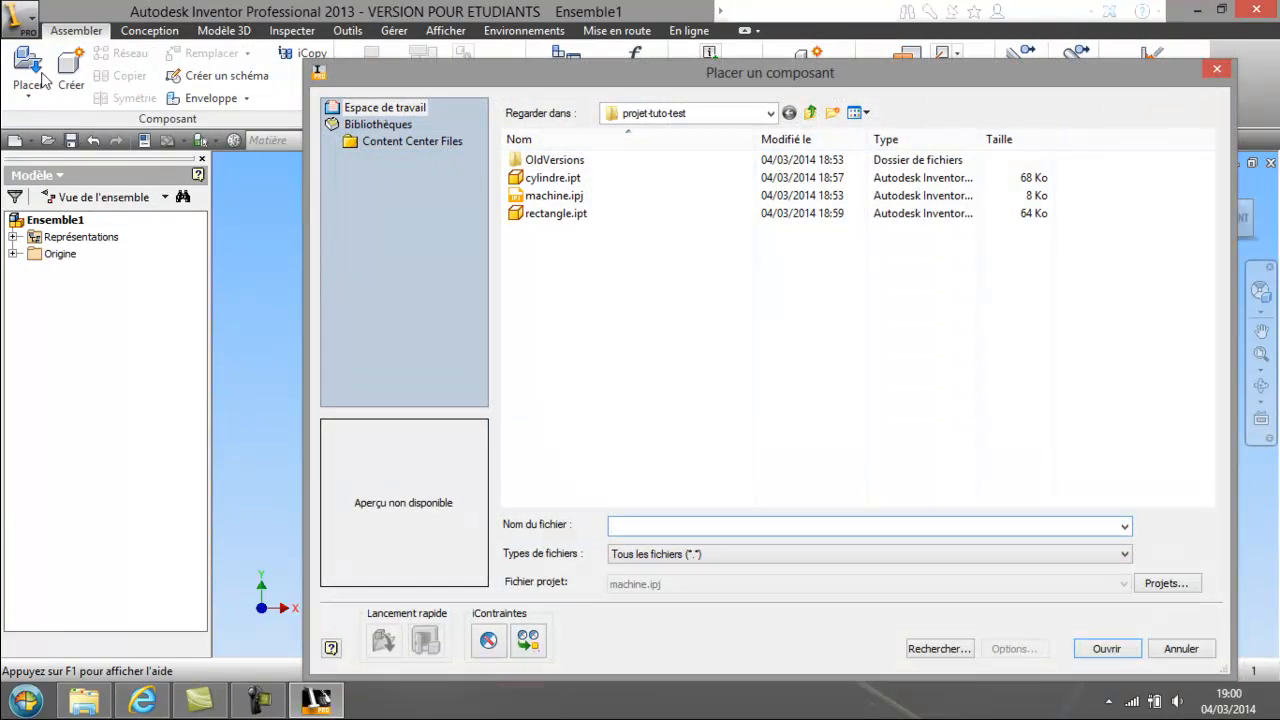
{"action": "left_click", "coordinate": [1217, 68]}
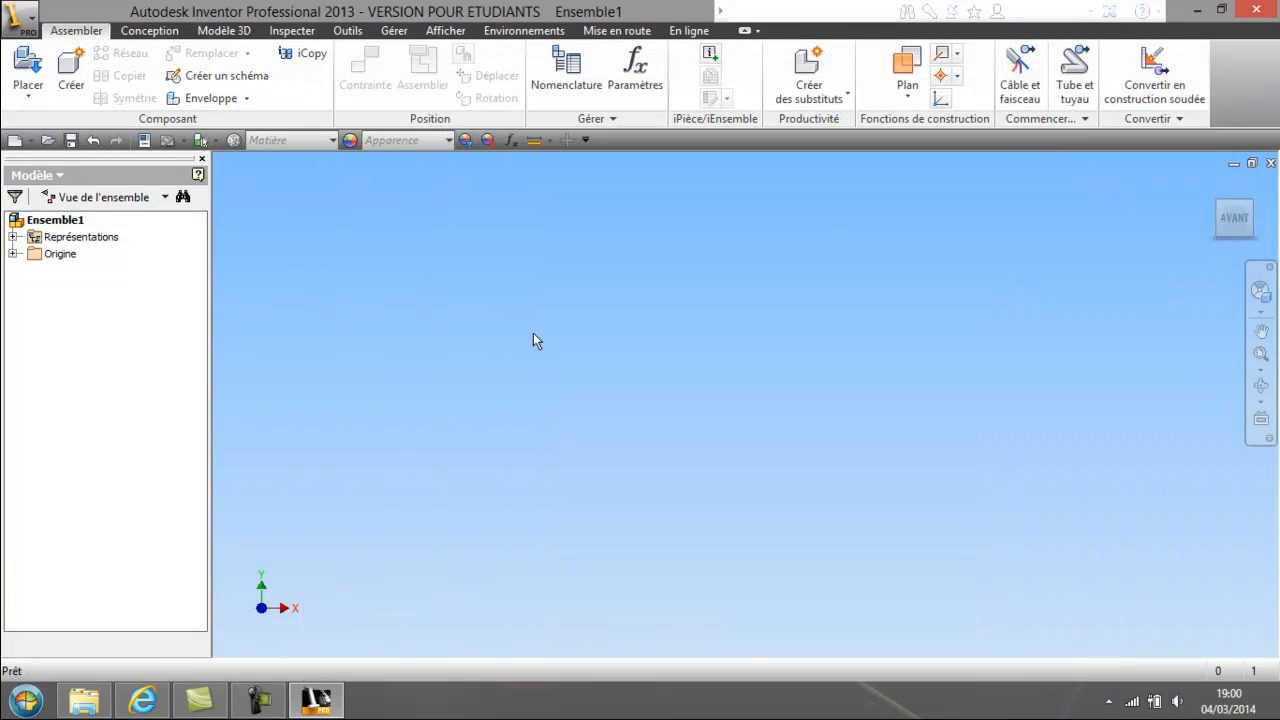
- Place one instance each of cylindre.ipt and rectangle.ipt from projet-tuto-test in the assembly and show it in the isometric home view
{"action": "left_click", "coordinate": [29, 66]}
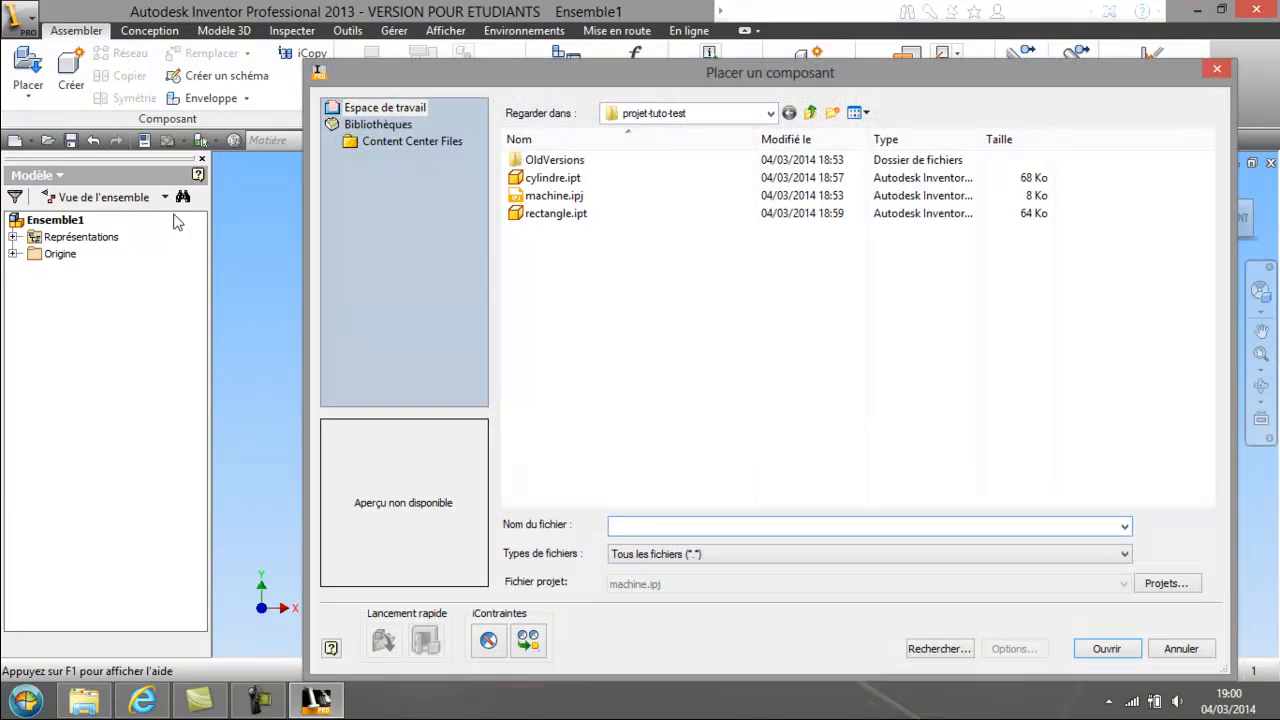
{"action": "left_click", "coordinate": [575, 220]}
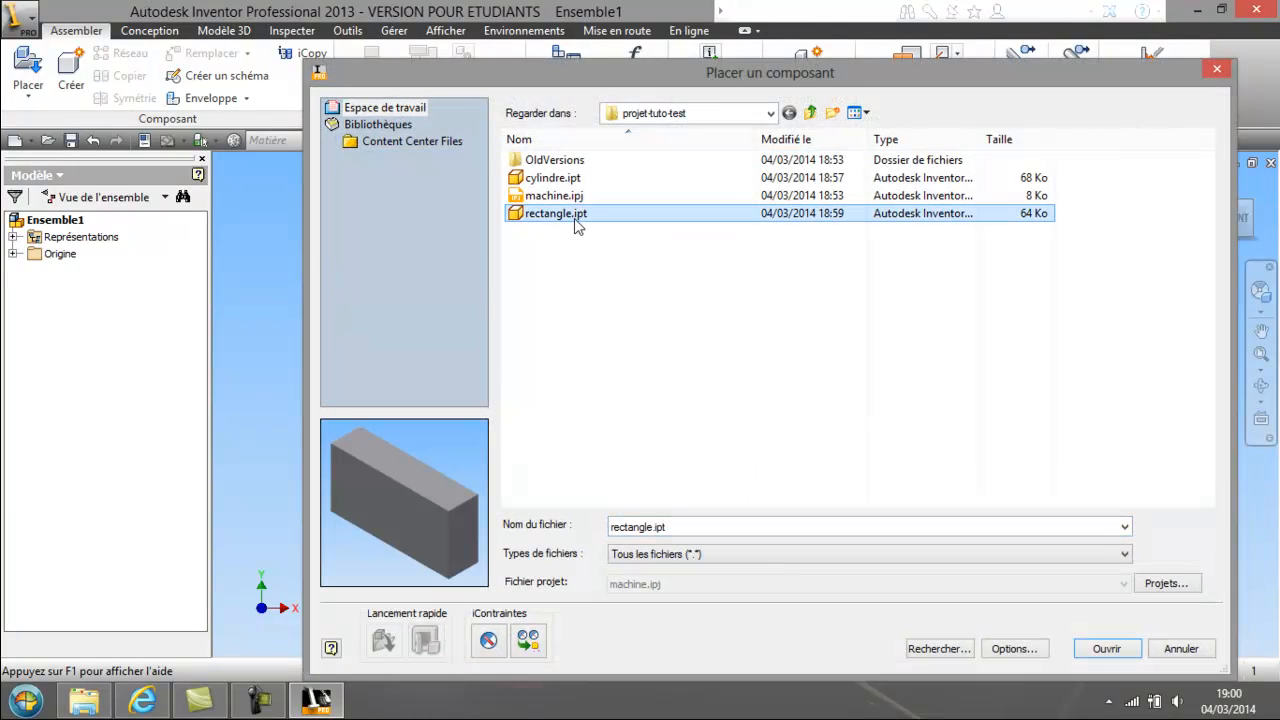
{"action": "left_click", "coordinate": [578, 182], "text": "ctrl"}
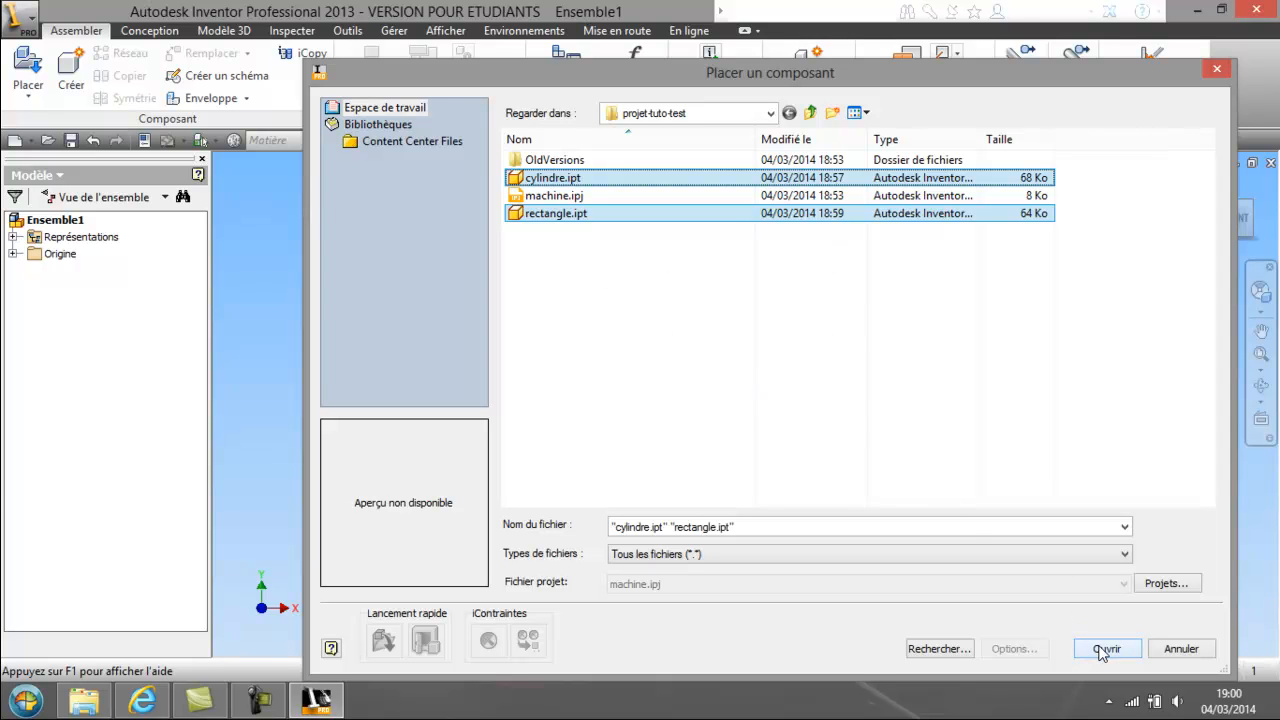
{"action": "left_click", "coordinate": [1098, 648]}
{"action": "left_click", "coordinate": [531, 394]}
{"action": "left_click", "coordinate": [531, 394]}
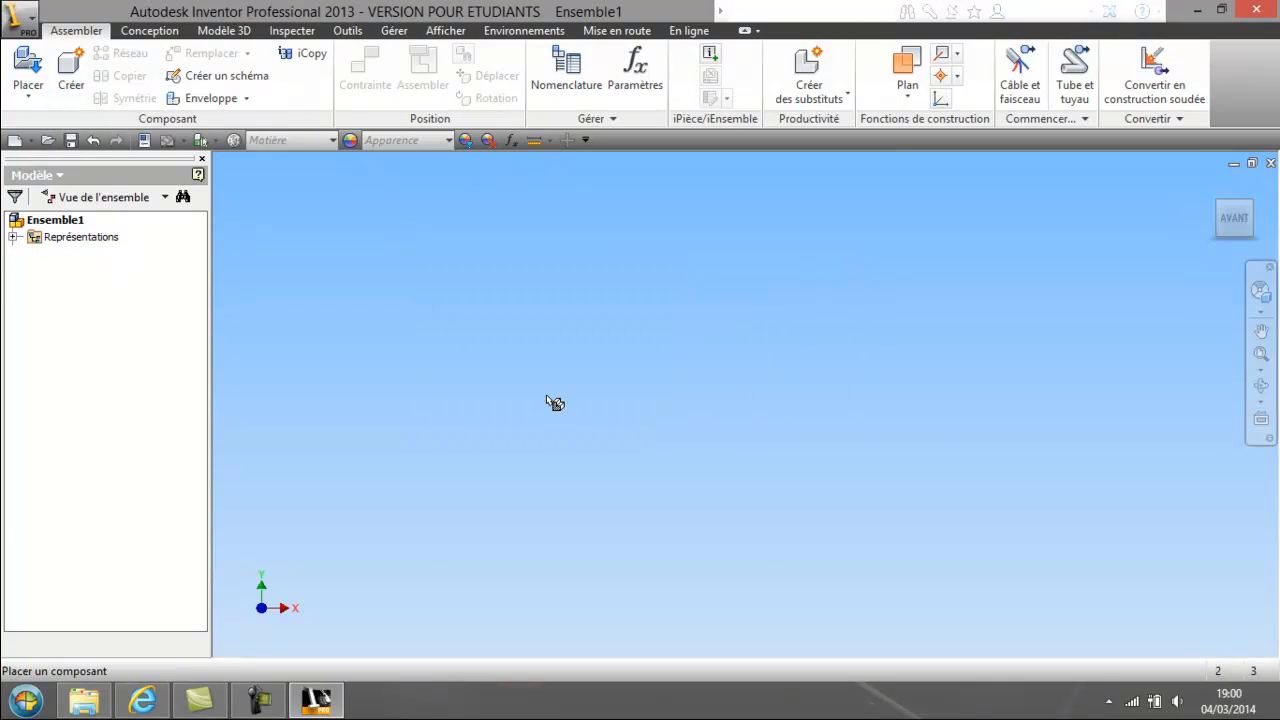
{"action": "right_click", "coordinate": [404, 352]}
{"action": "left_click", "coordinate": [291, 357]}
{"action": "left_click", "coordinate": [632, 420]}
{"action": "left_click", "coordinate": [198, 352]}
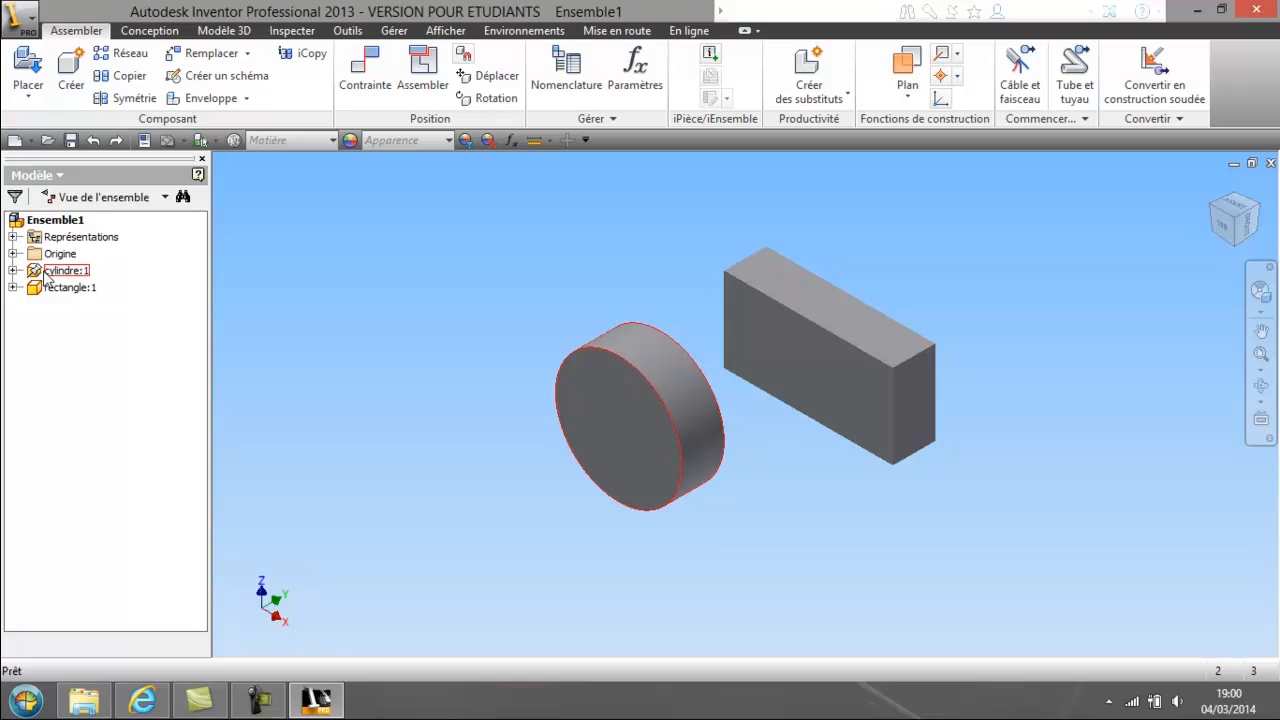
- Unground the cylindre component in the assembly and move the cylinder and the rectangle apart
{"action": "right_click", "coordinate": [46, 278]}
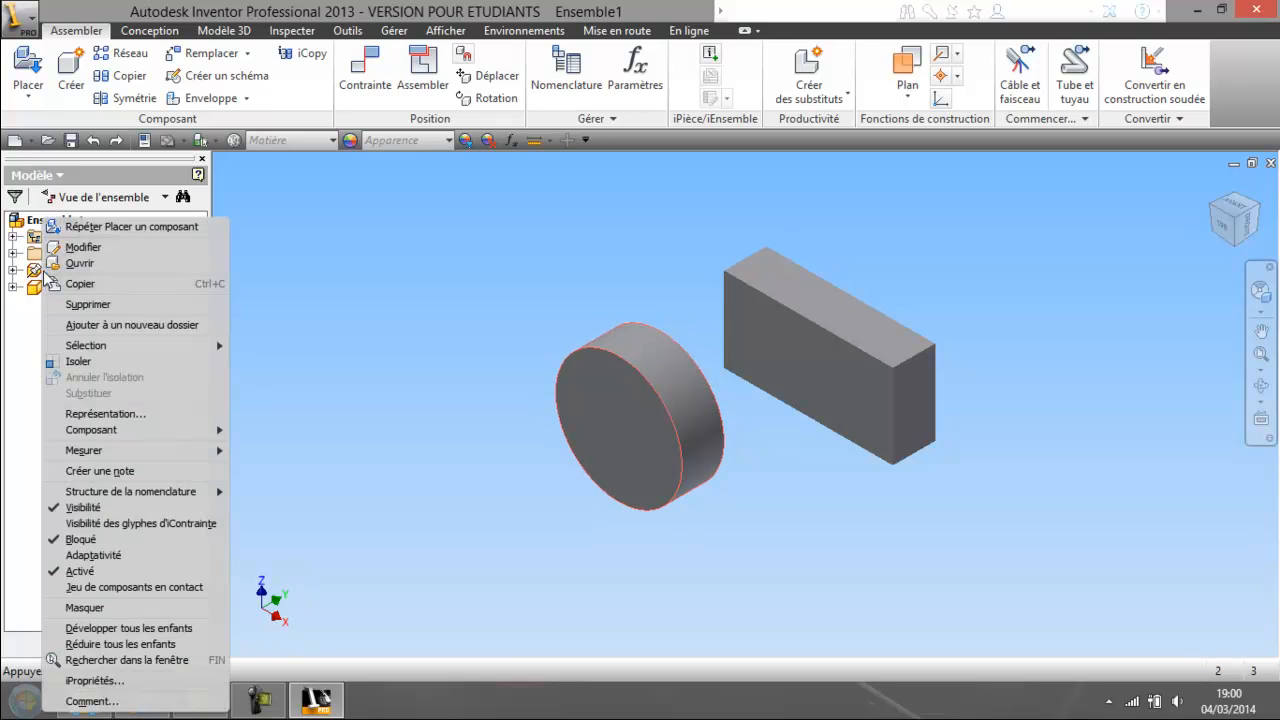
{"action": "left_click", "coordinate": [135, 541]}
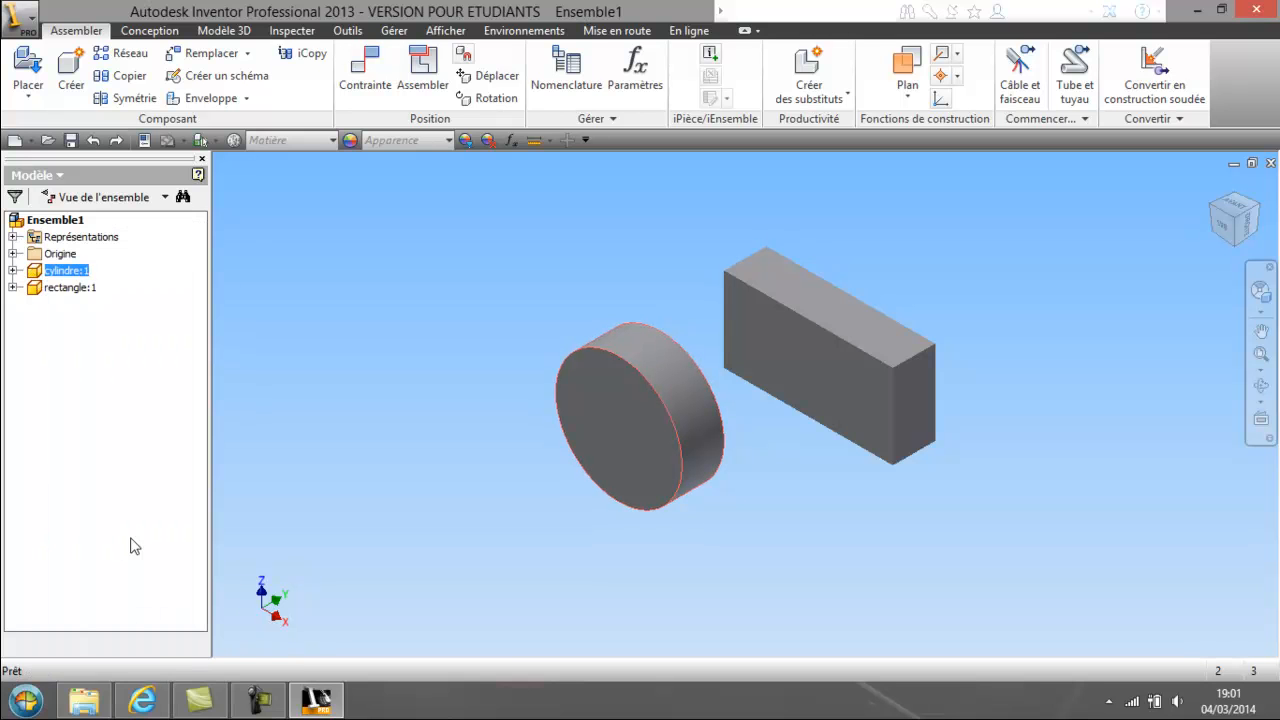
{"action": "left_click_drag", "start_coordinate": [554, 363], "coordinate": [419, 307]}
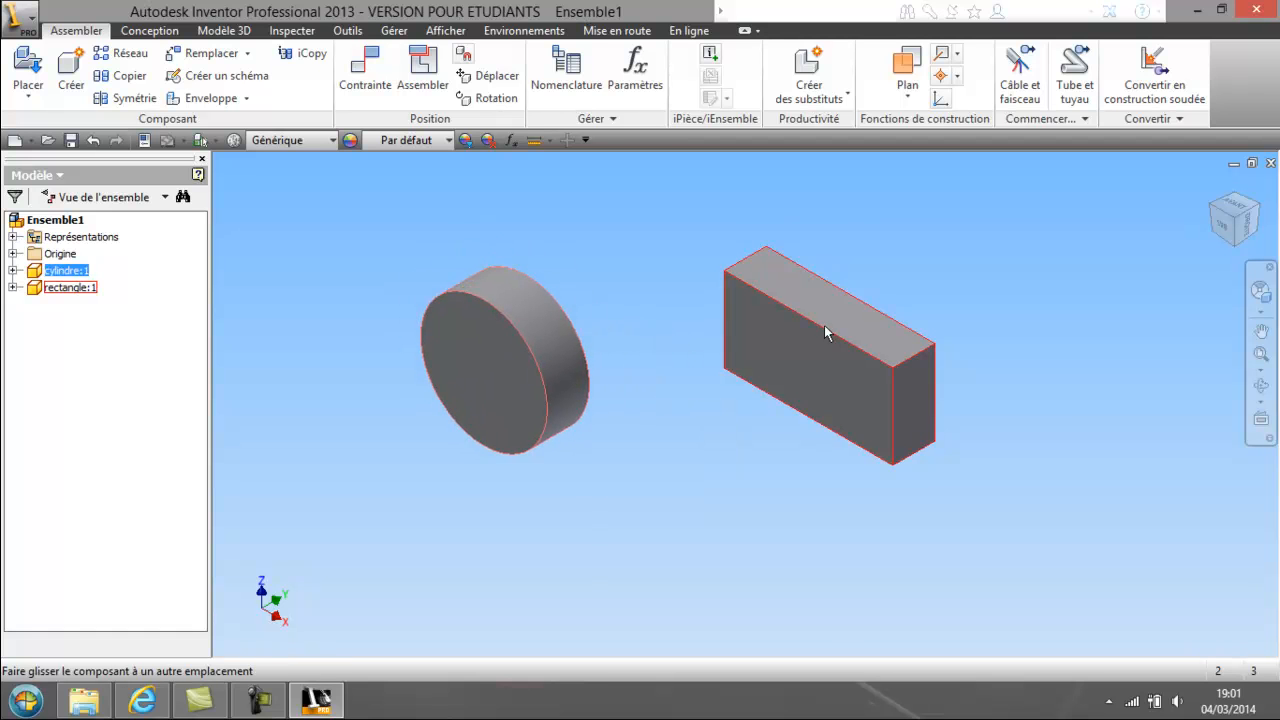
{"action": "left_click_drag", "start_coordinate": [824, 333], "coordinate": [898, 326]}
{"action": "left_click_drag", "start_coordinate": [542, 385], "coordinate": [590, 405]}
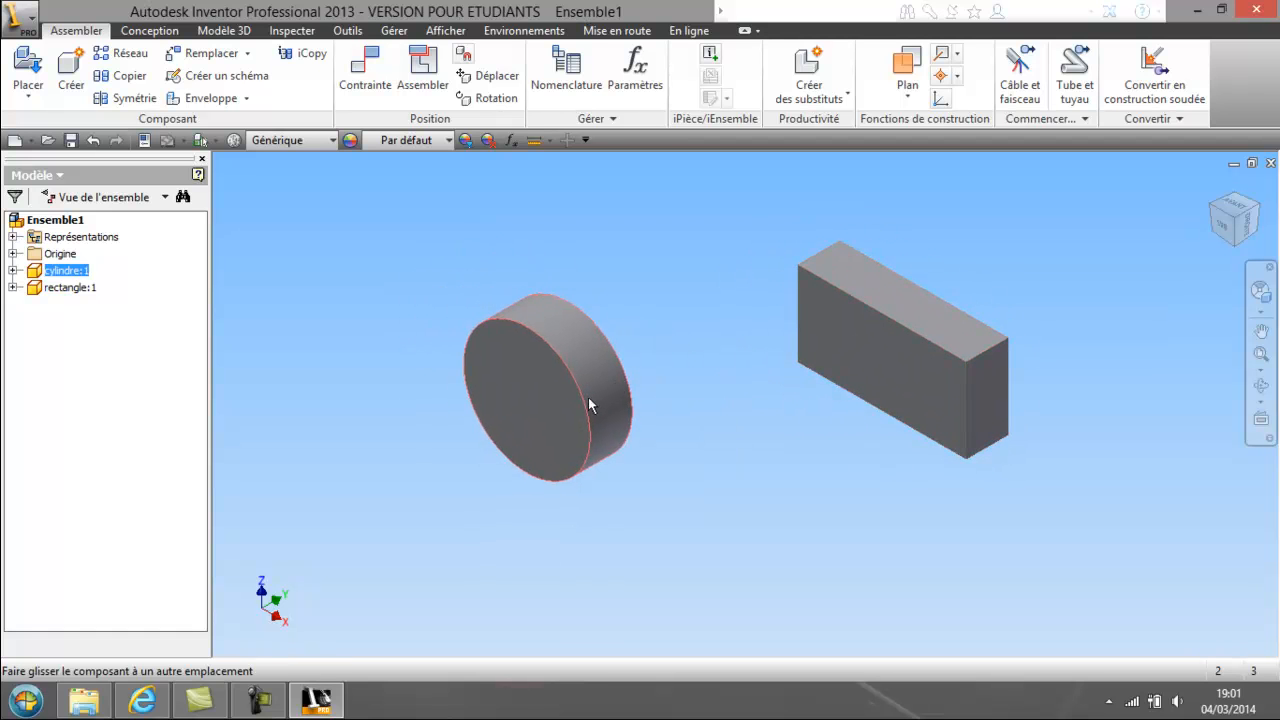
{"action": "left_click", "coordinate": [752, 400]}
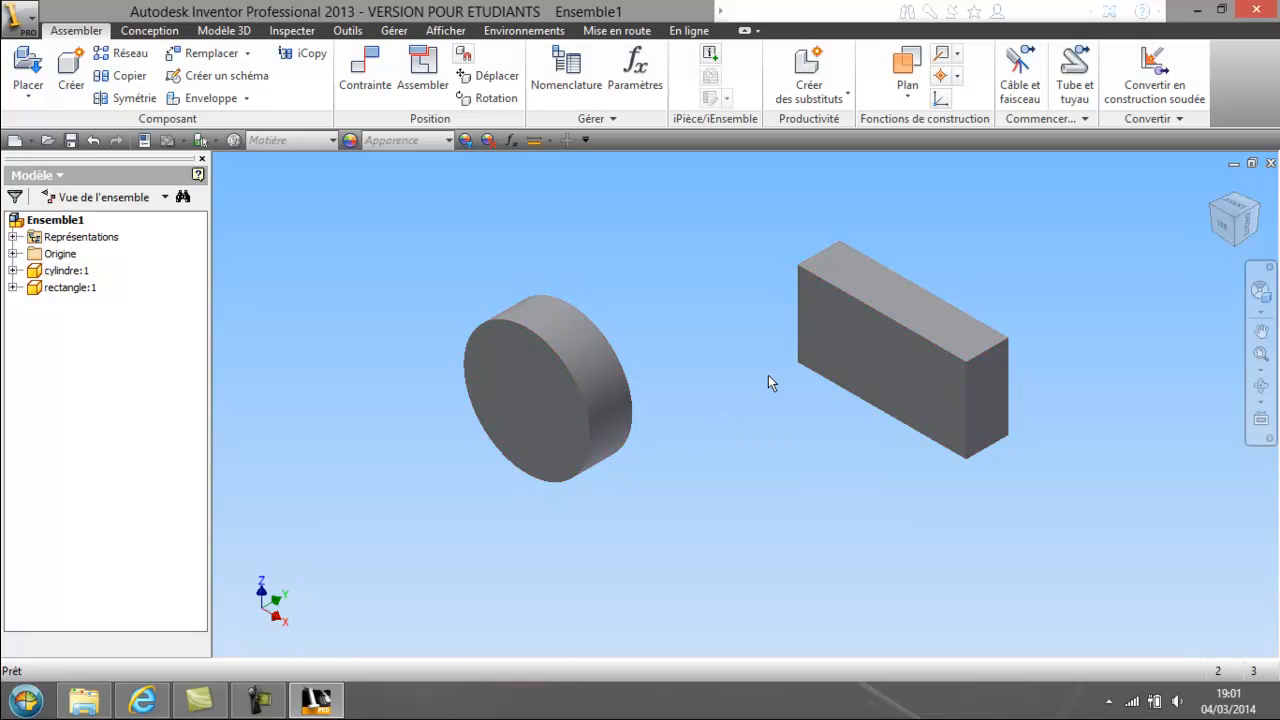
- Open the cylindre part for editing in its own window from the assembly
{"action": "right_click", "coordinate": [577, 394]}
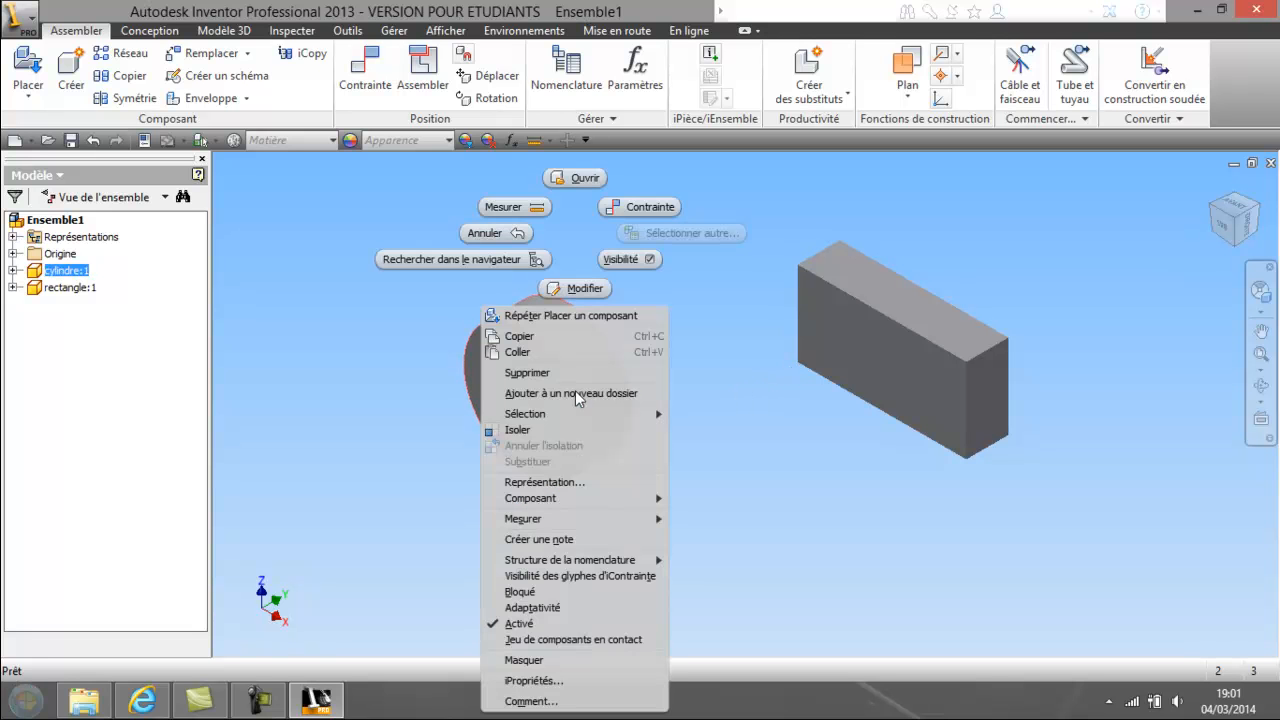
{"action": "left_click", "coordinate": [757, 392]}
{"action": "right_click", "coordinate": [569, 392]}
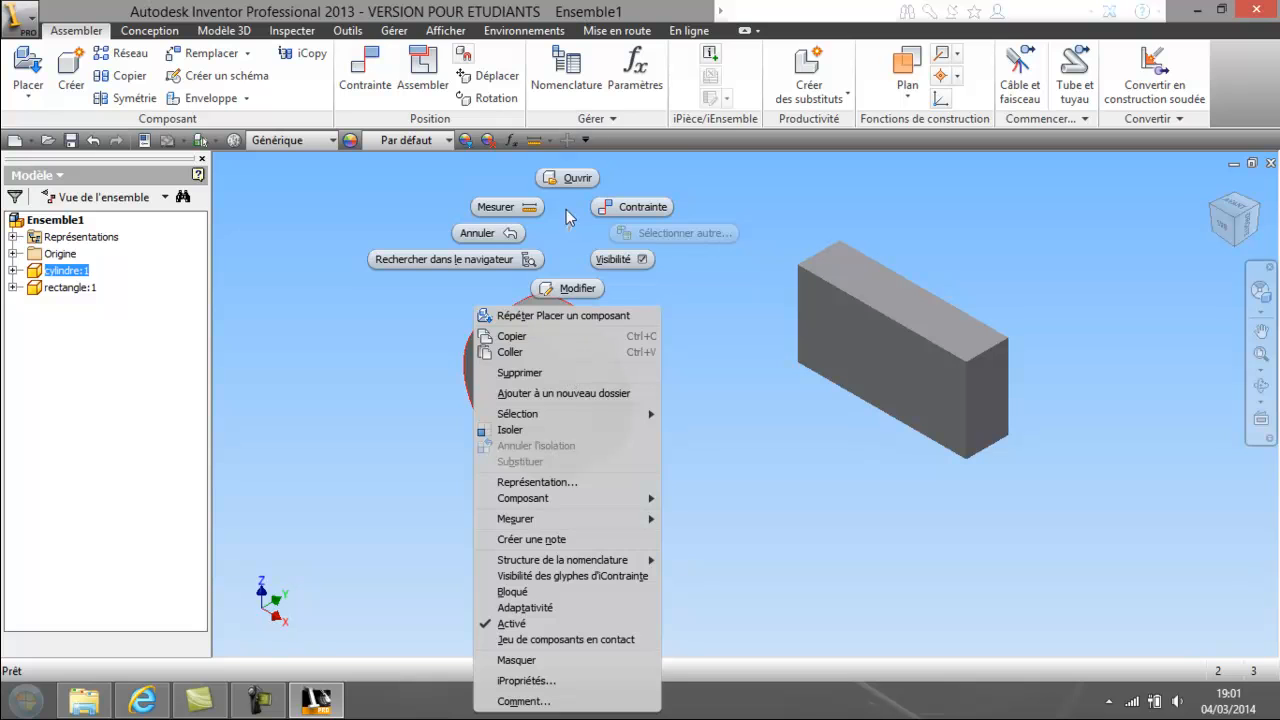
{"action": "left_click", "coordinate": [571, 178]}
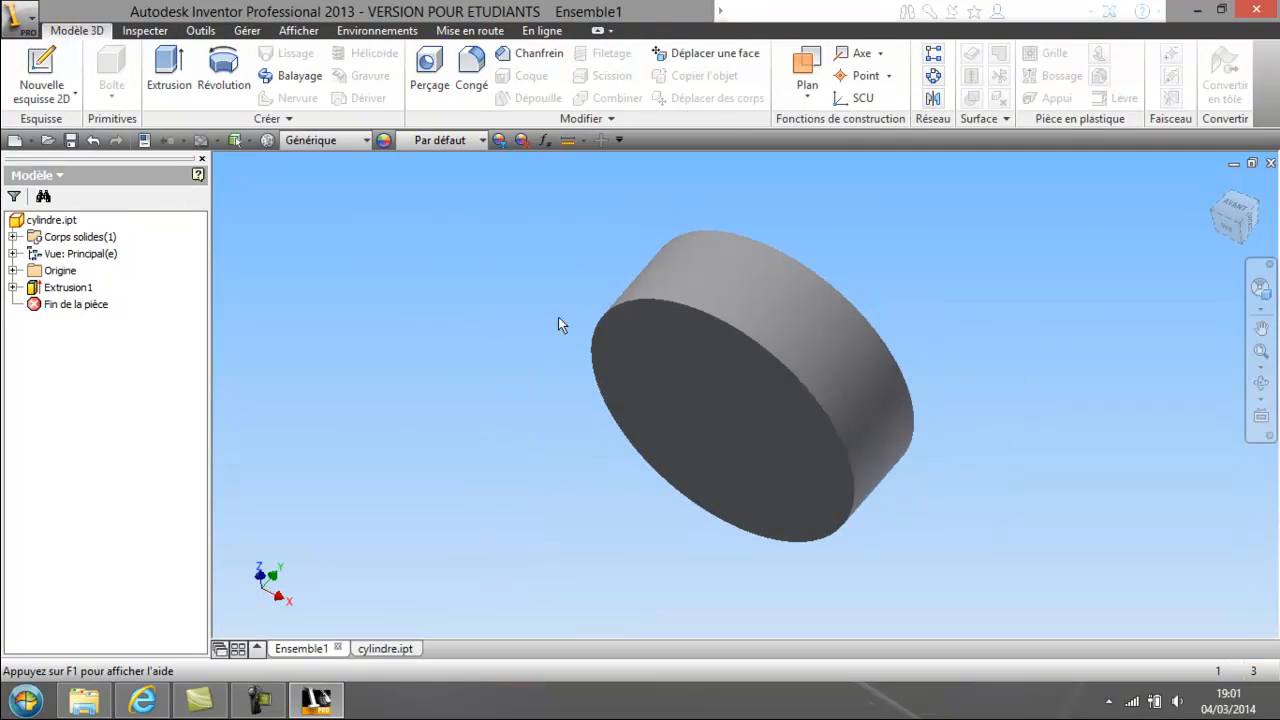
- Create a sketch on the cylinder's flat front face and draw a circle at its centre with a 10 mm diameter
{"action": "right_click", "coordinate": [685, 386]}
{"action": "left_click", "coordinate": [678, 435]}
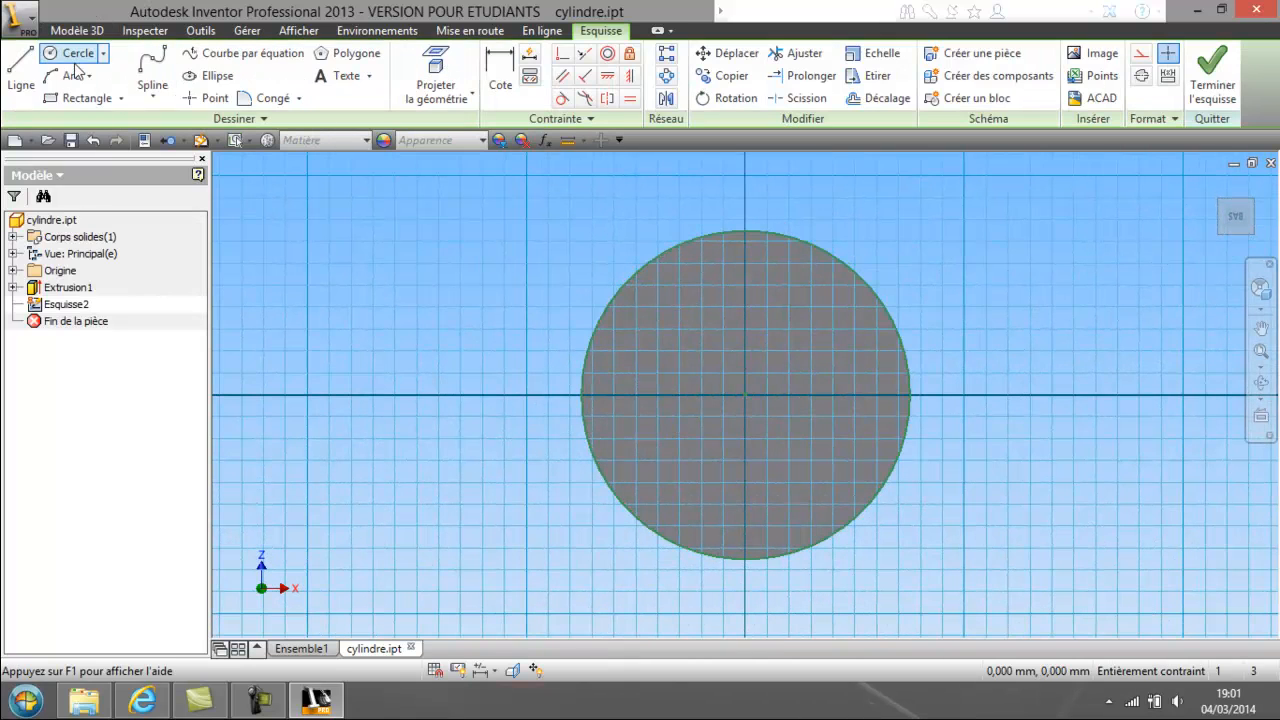
{"action": "left_click", "coordinate": [77, 58]}
{"action": "left_click", "coordinate": [745, 395]}
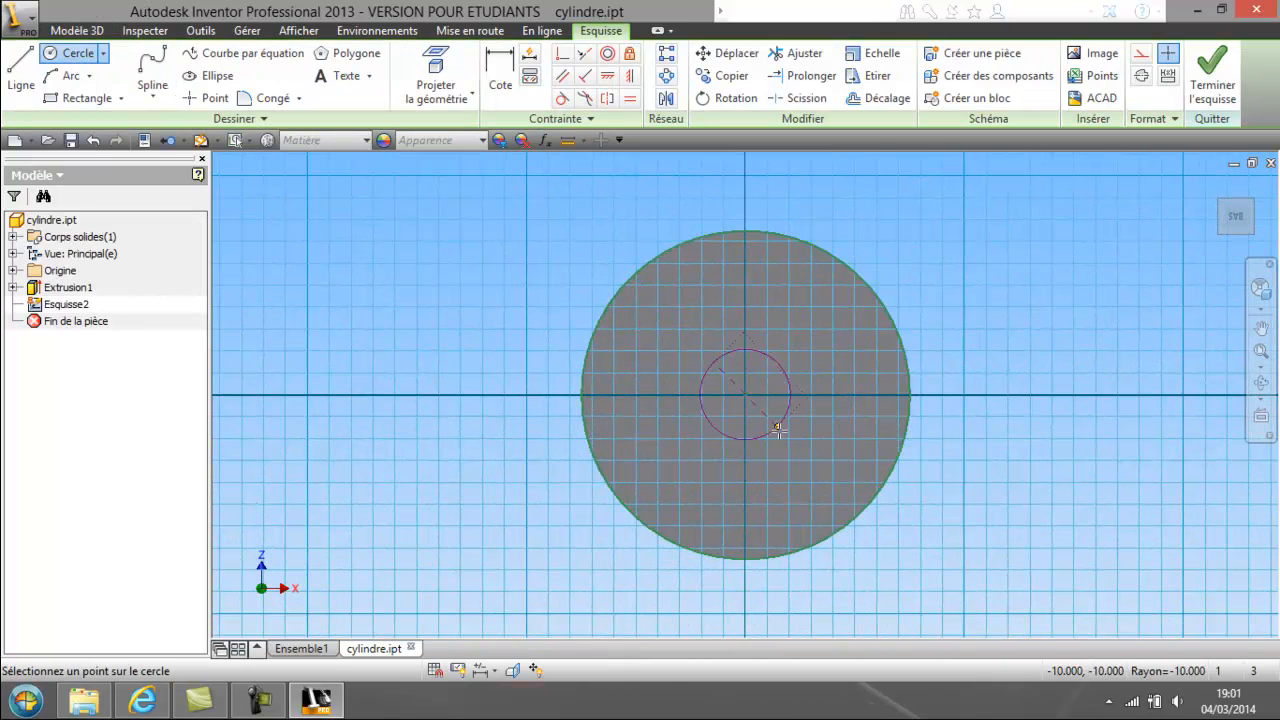
{"action": "left_click", "coordinate": [781, 434]}
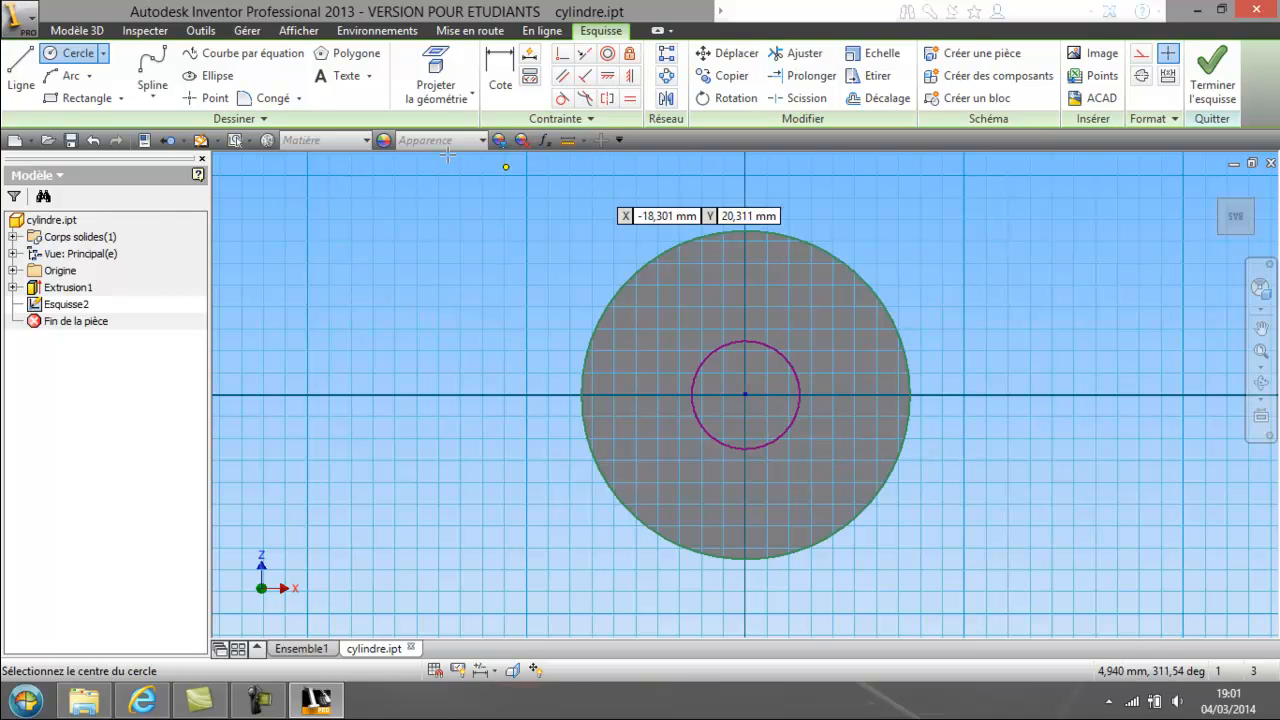
{"action": "left_click", "coordinate": [500, 75]}
{"action": "left_click", "coordinate": [797, 372]}
{"action": "type", "text": "10"}
{"action": "key", "text": "Return"}
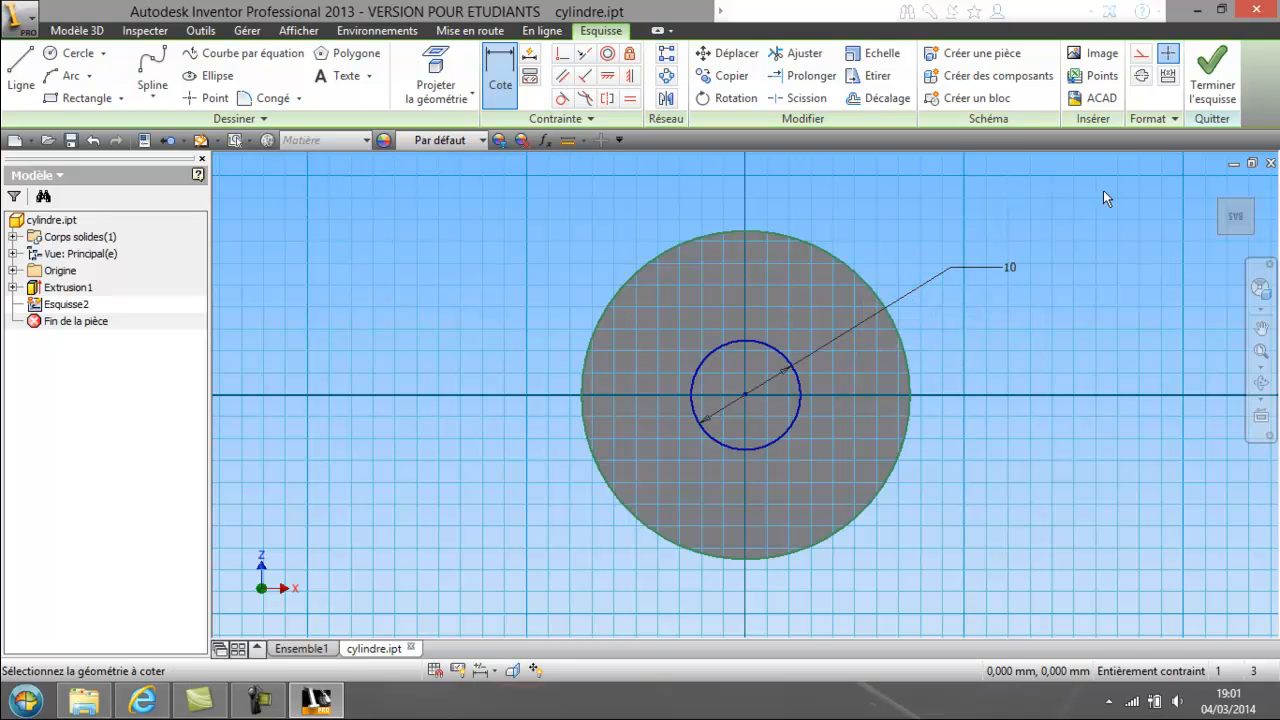
- Finish the sketch and extrude the circle 10 mm into the cylinder as a cut to make a central hole
{"action": "left_click", "coordinate": [1214, 80]}
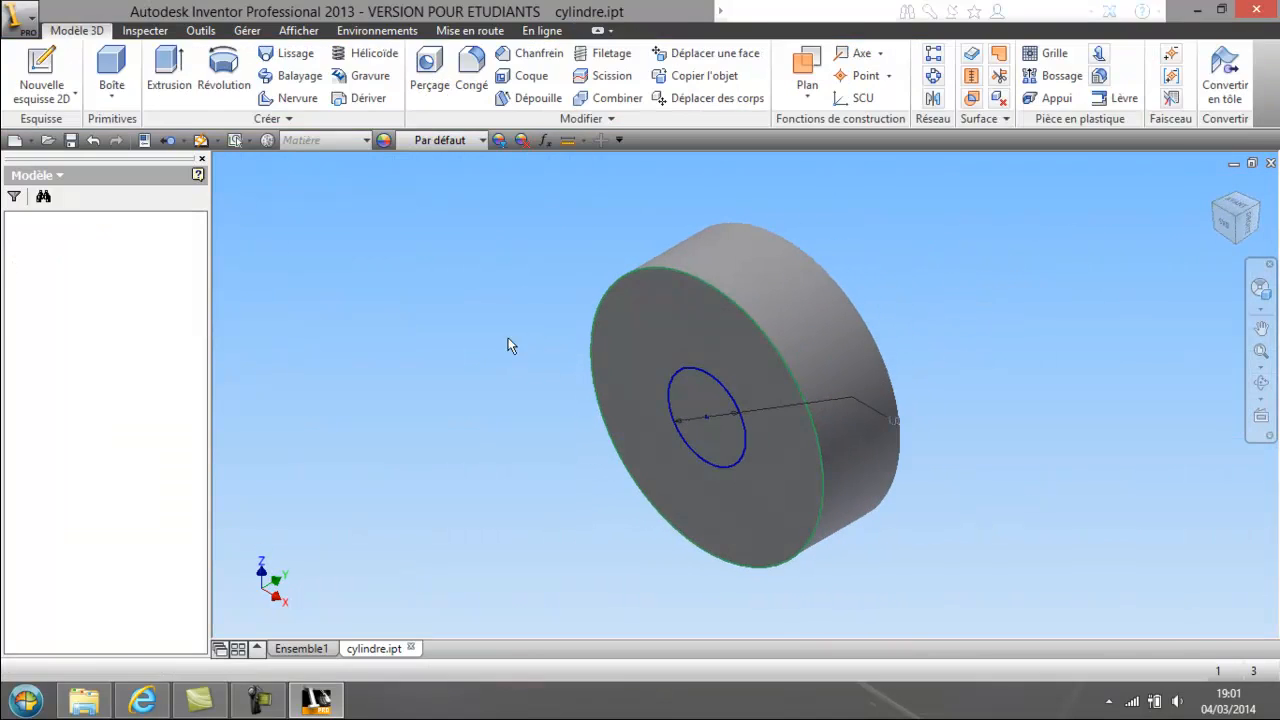
{"action": "left_click", "coordinate": [160, 85]}
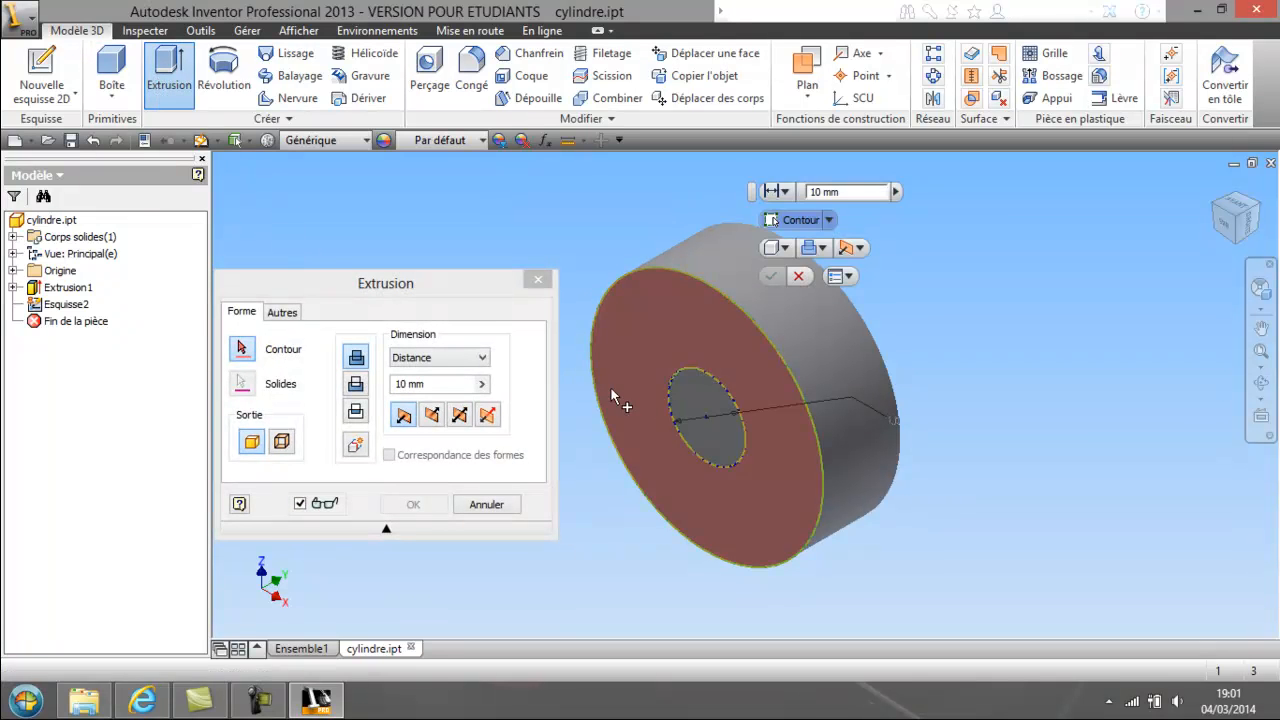
{"action": "left_click", "coordinate": [696, 400]}
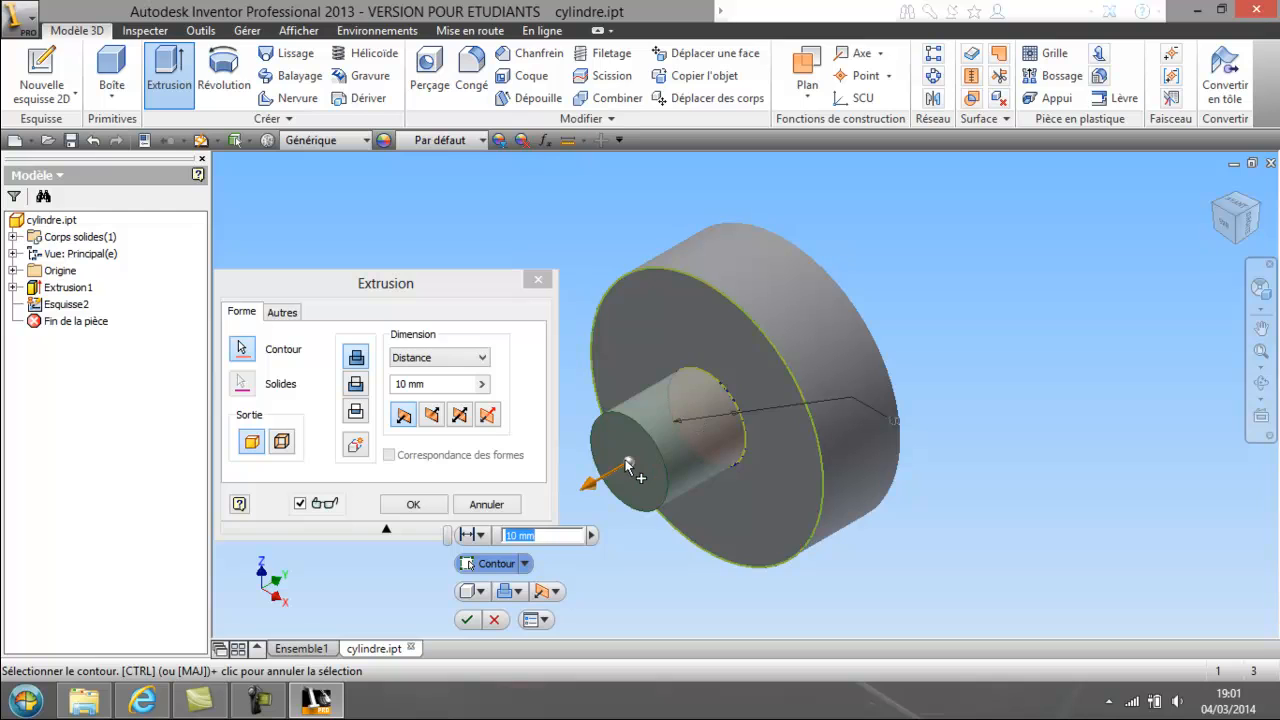
{"action": "left_click", "coordinate": [434, 418]}
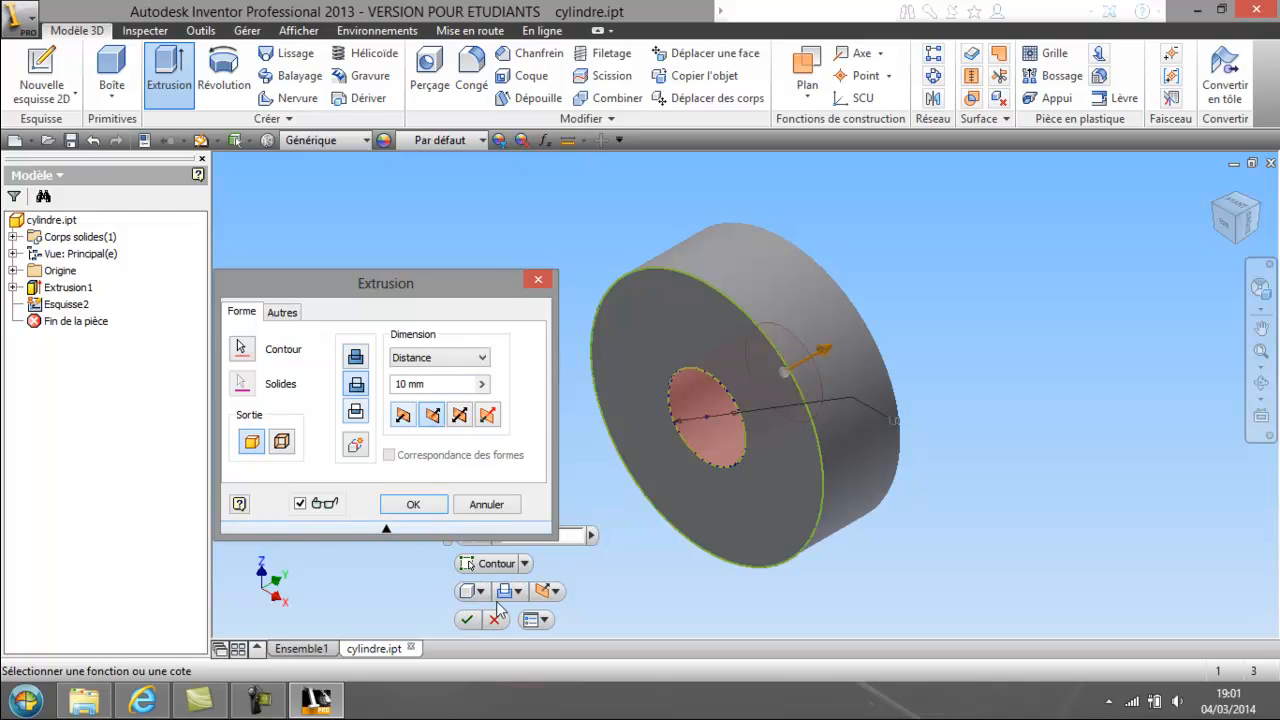
{"action": "left_click", "coordinate": [468, 619]}
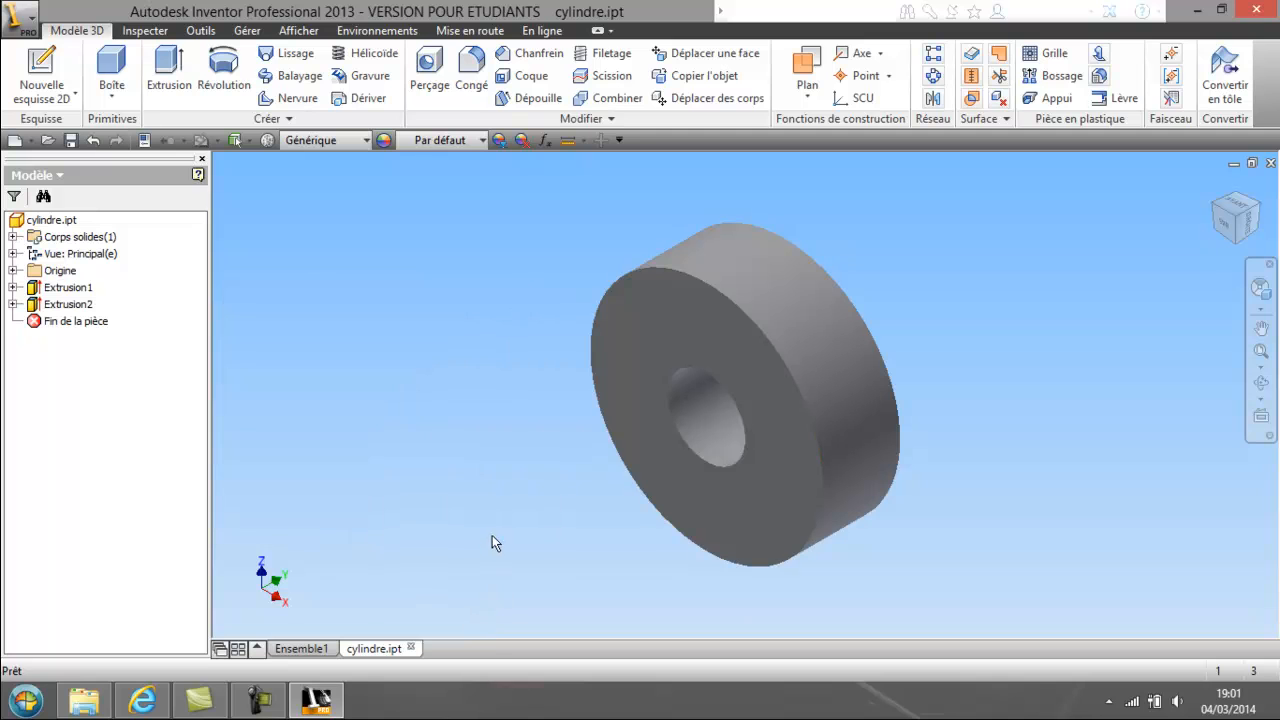
- Return to the Ensemble1 assembly and move the rectangle and the holed cylinder closer together
{"action": "left_click", "coordinate": [1261, 383]}
{"action": "left_click_drag", "start_coordinate": [788, 382], "coordinate": [791, 344]}
{"action": "right_click", "coordinate": [529, 361]}
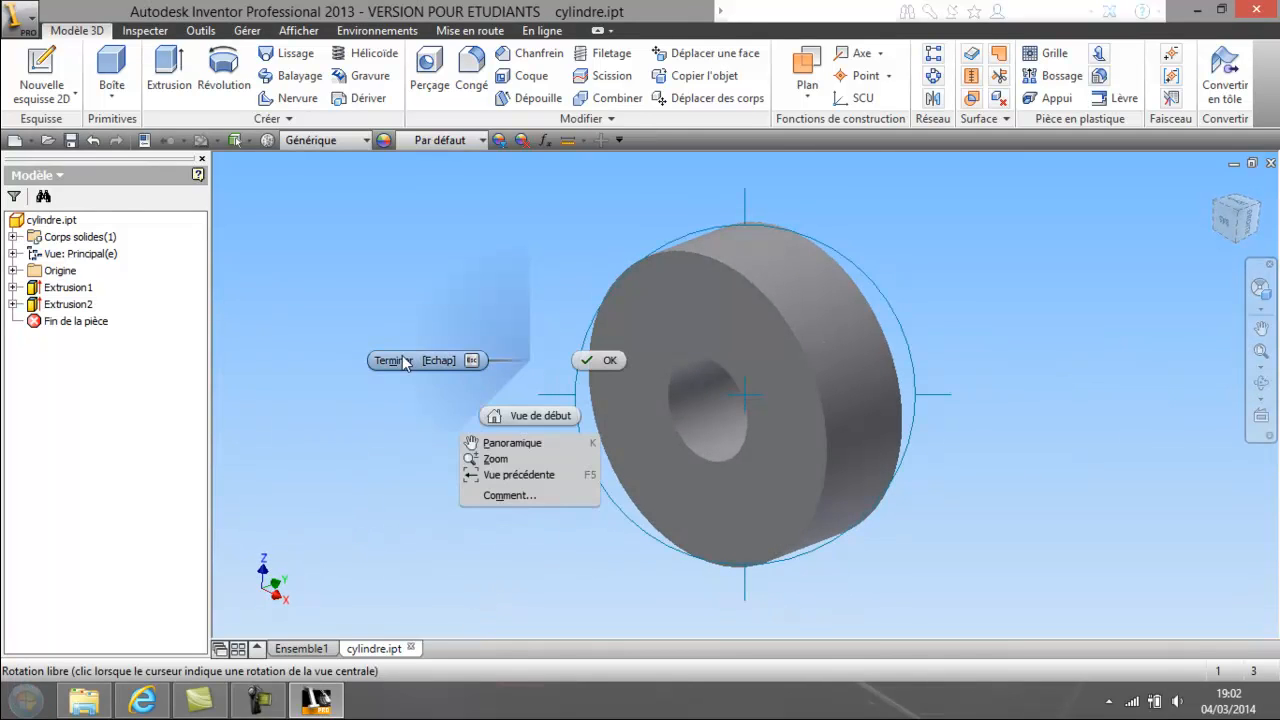
{"action": "left_click", "coordinate": [391, 363]}
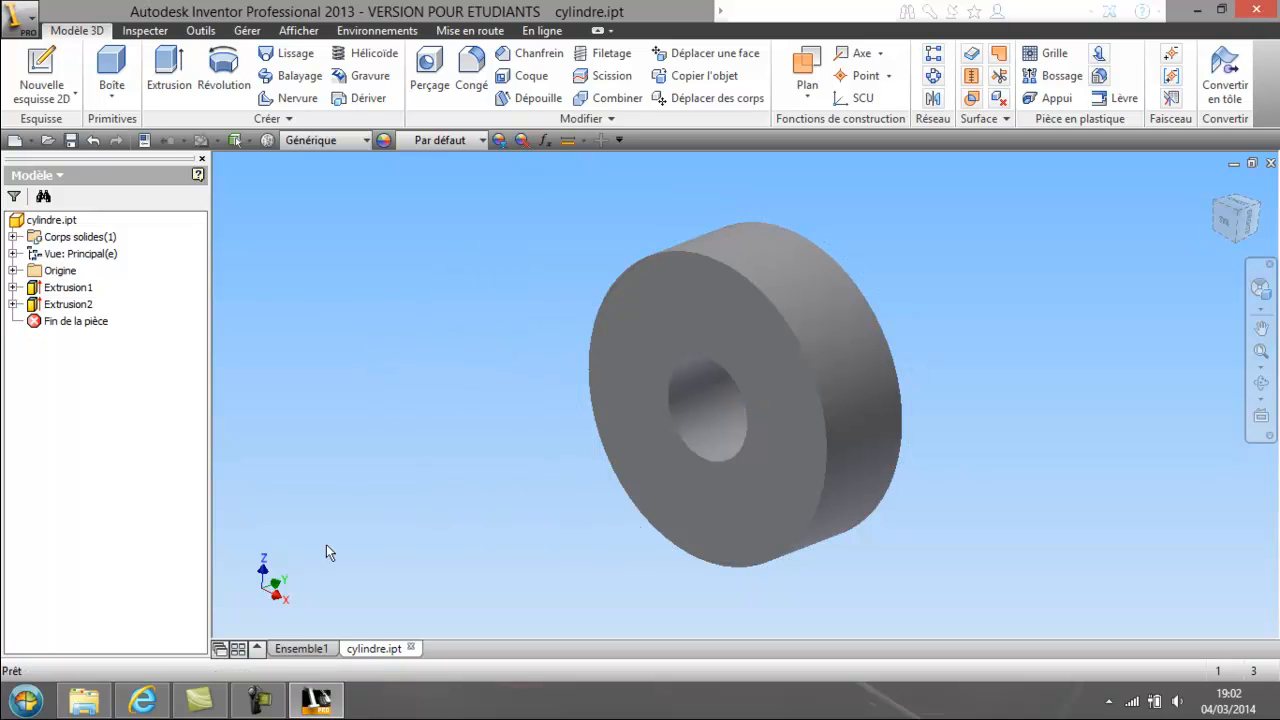
{"action": "left_click", "coordinate": [298, 651]}
{"action": "left_click", "coordinate": [494, 492]}
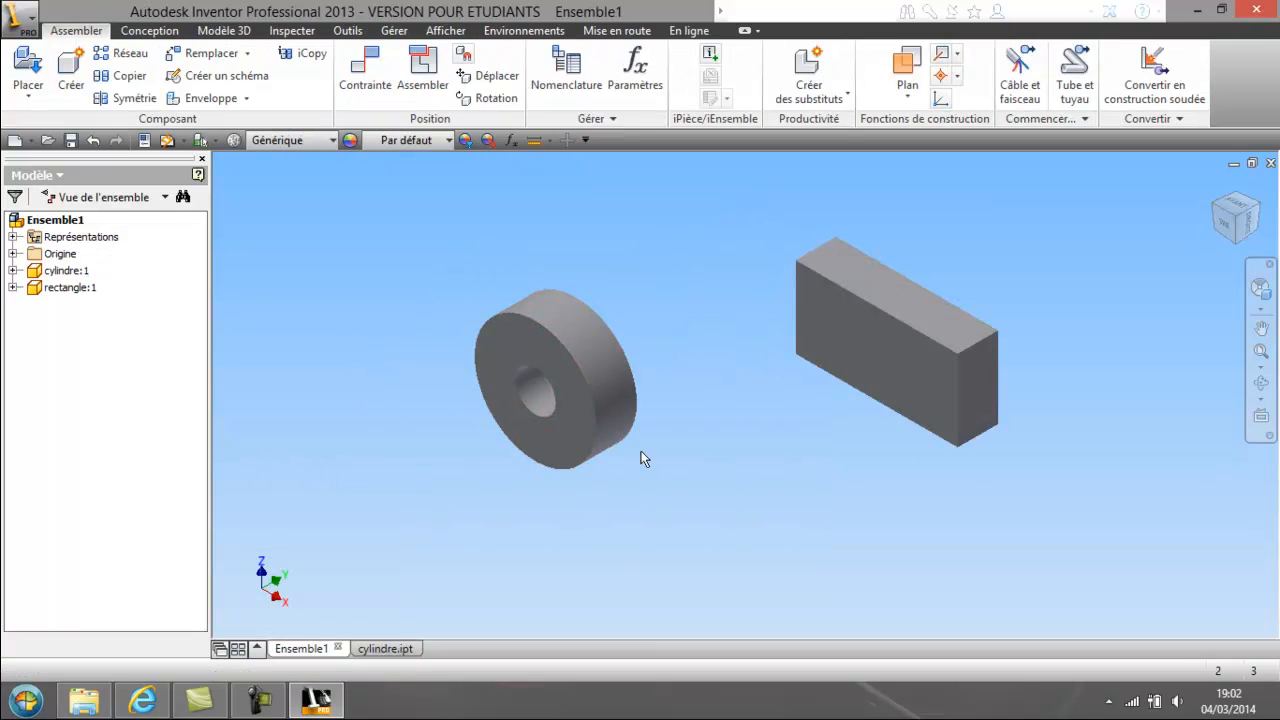
{"action": "left_click", "coordinate": [946, 360]}
{"action": "left_click_drag", "start_coordinate": [884, 362], "coordinate": [751, 325]}
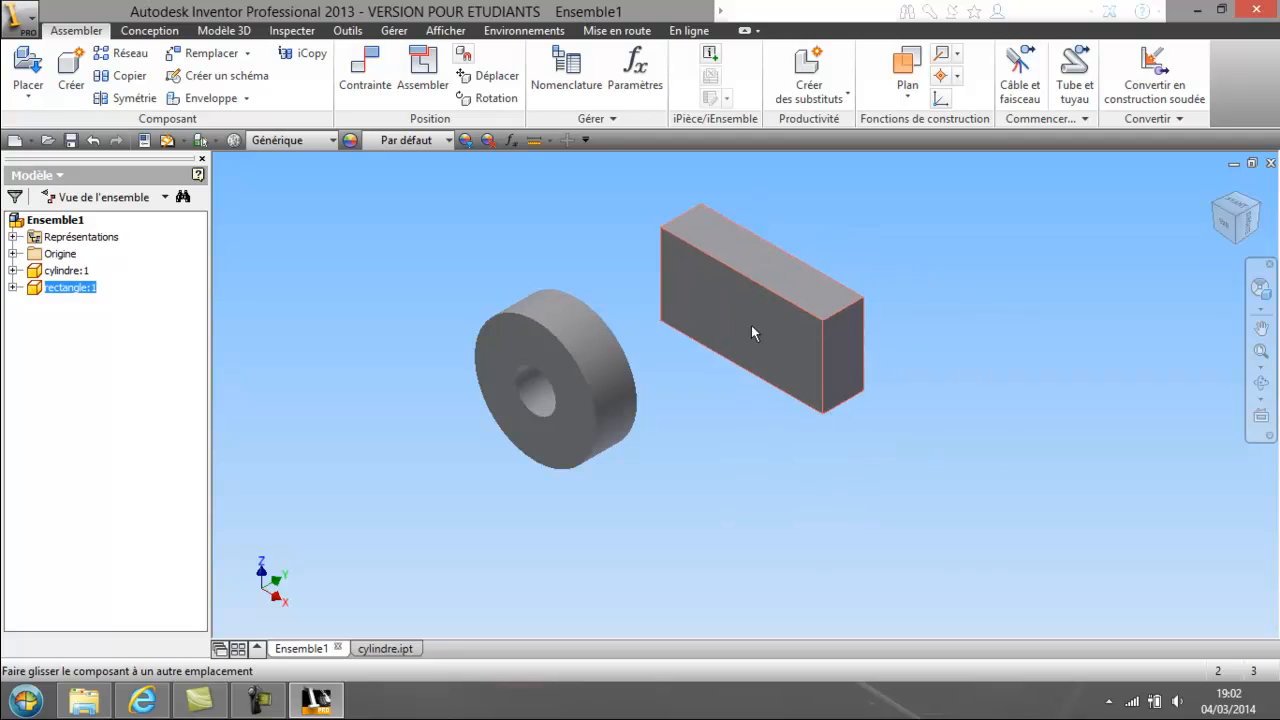
{"action": "left_click_drag", "start_coordinate": [622, 395], "coordinate": [677, 443]}
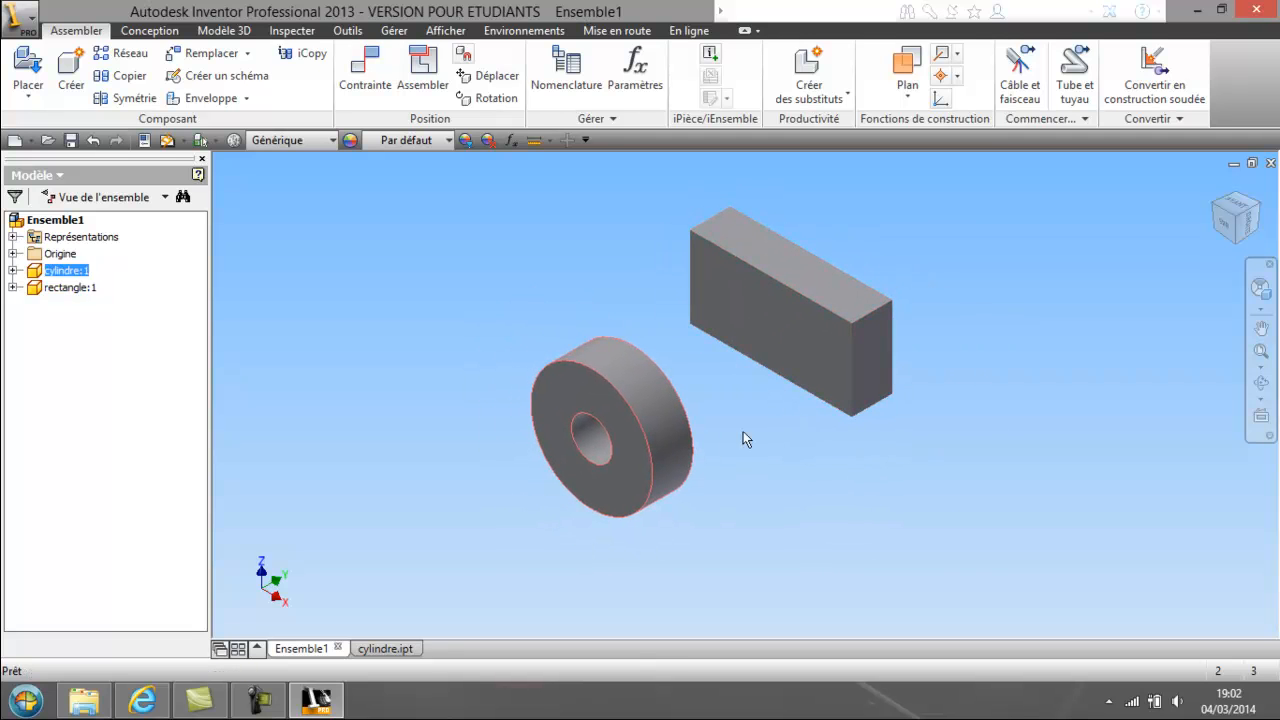
{"action": "left_click", "coordinate": [727, 490]}
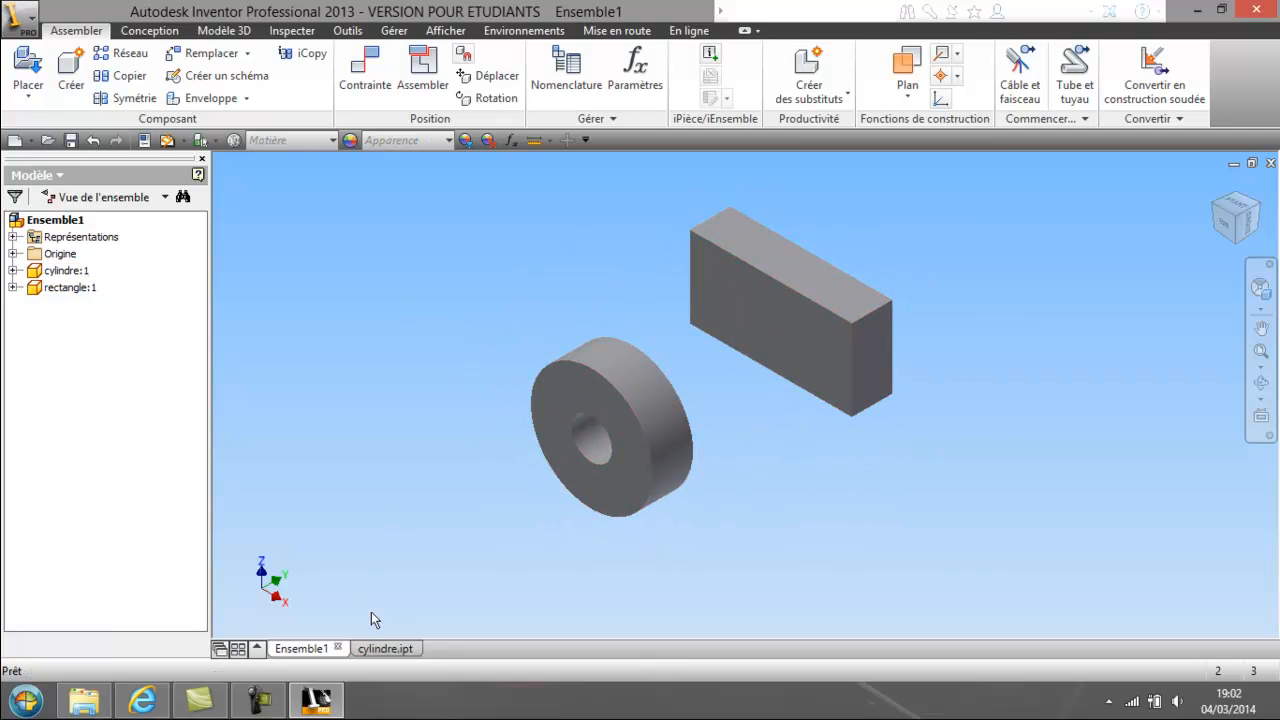
- Switch to the cylindre part and make its YZ origin plane visible
{"action": "left_click", "coordinate": [390, 648]}
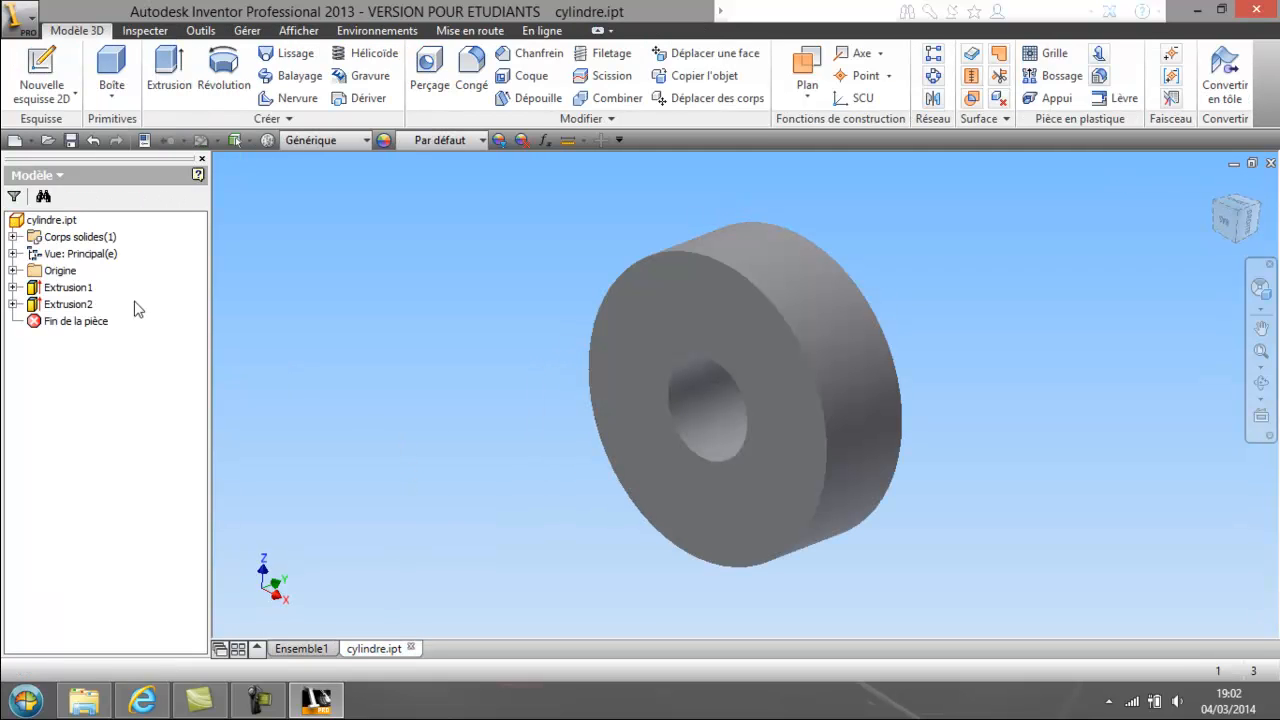
{"action": "left_click", "coordinate": [12, 271]}
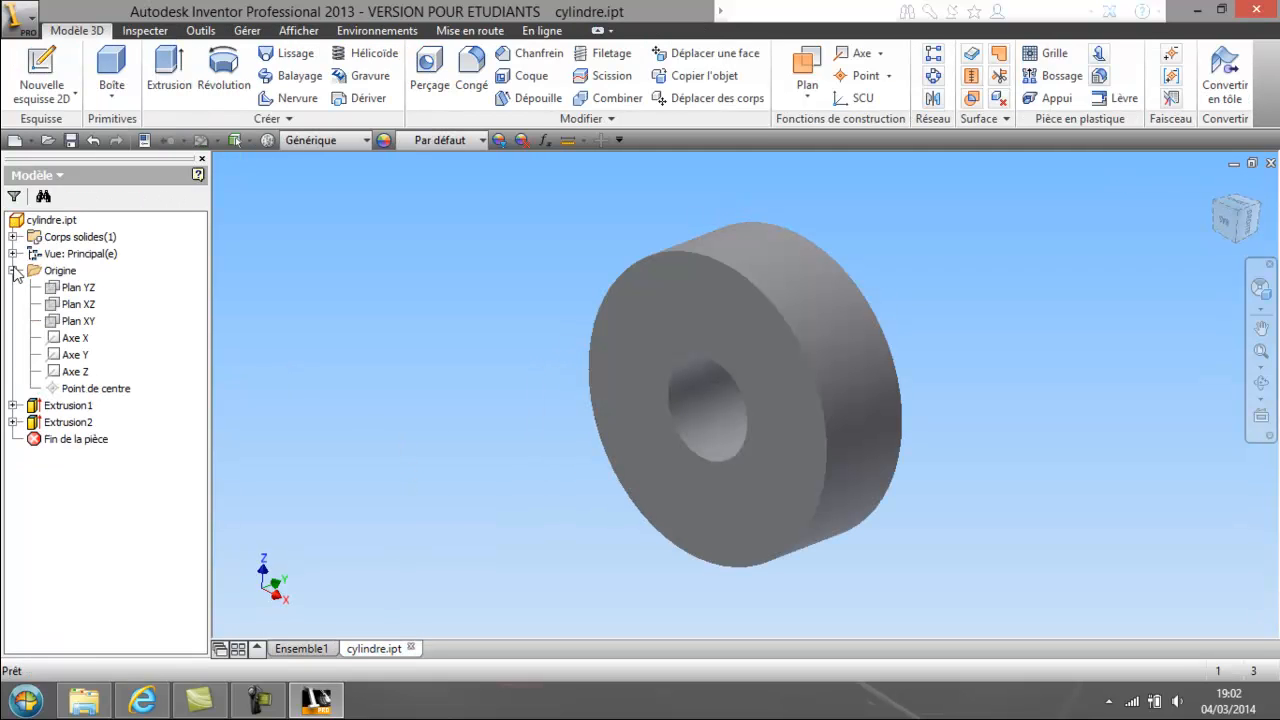
{"action": "right_click", "coordinate": [80, 290]}
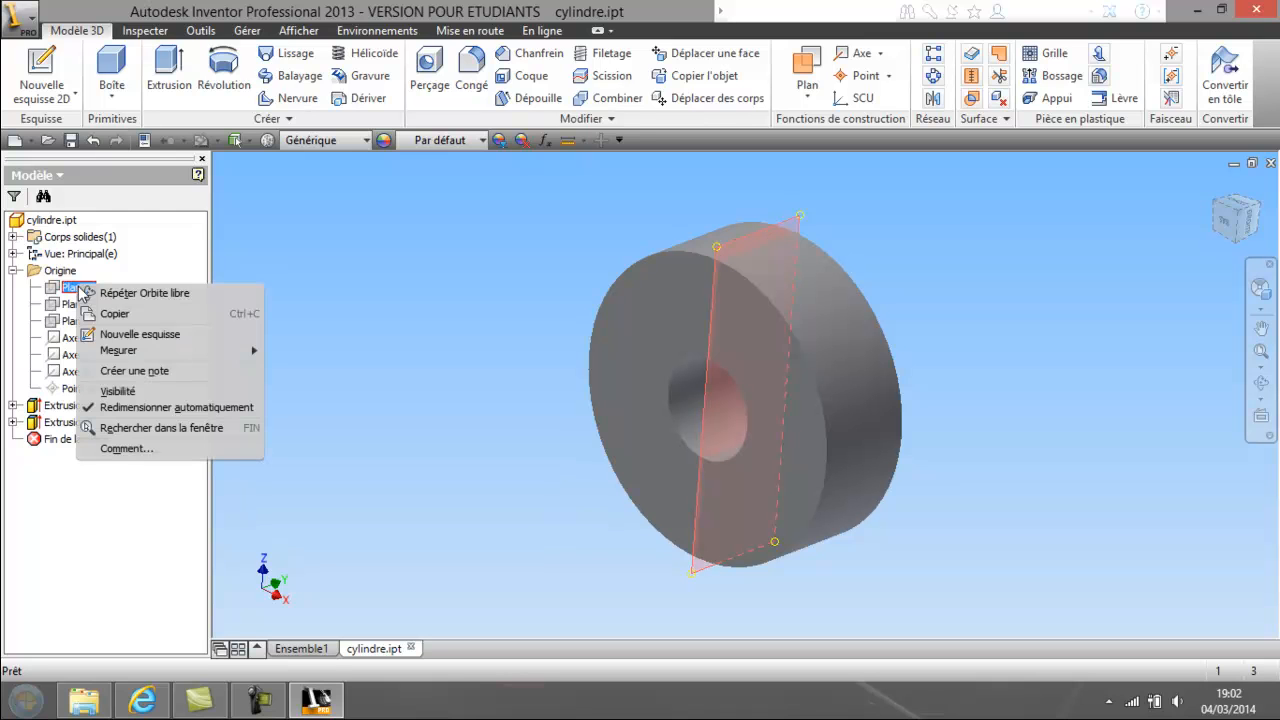
{"action": "left_click", "coordinate": [145, 393]}
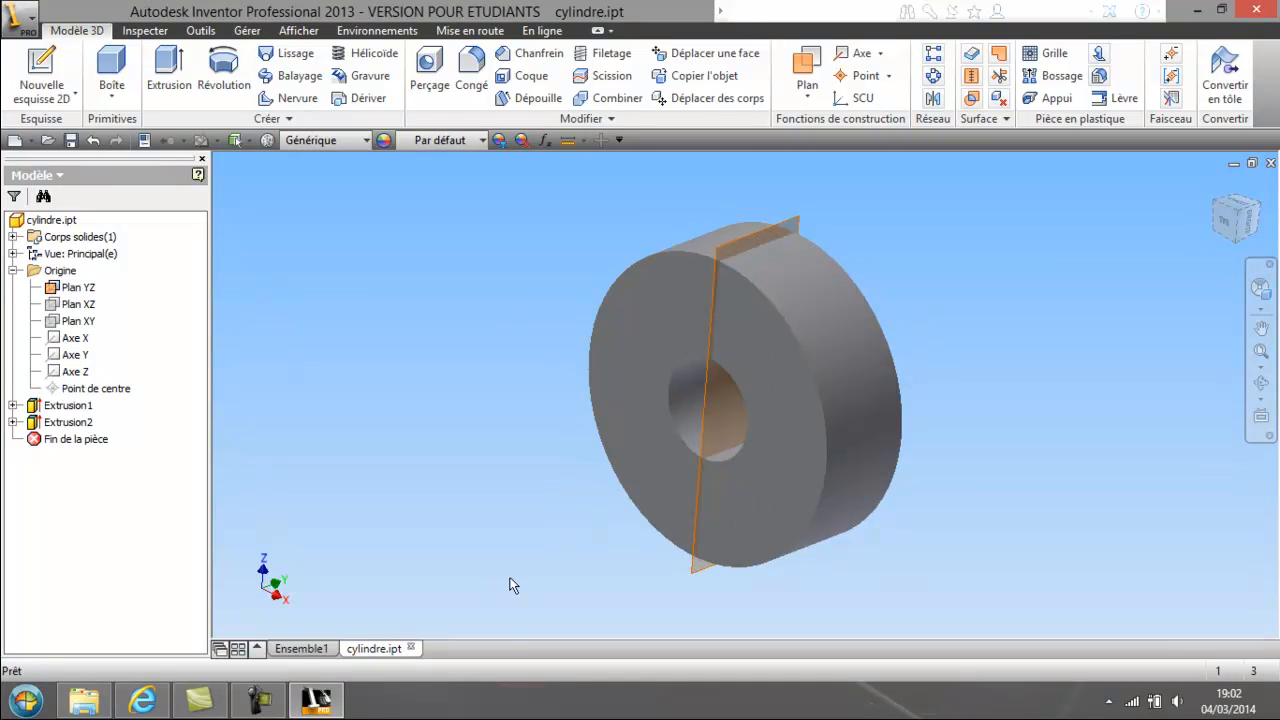
- Return to the Ensemble1 assembly and open the rectangle part from it in its own window
{"action": "left_click", "coordinate": [318, 649]}
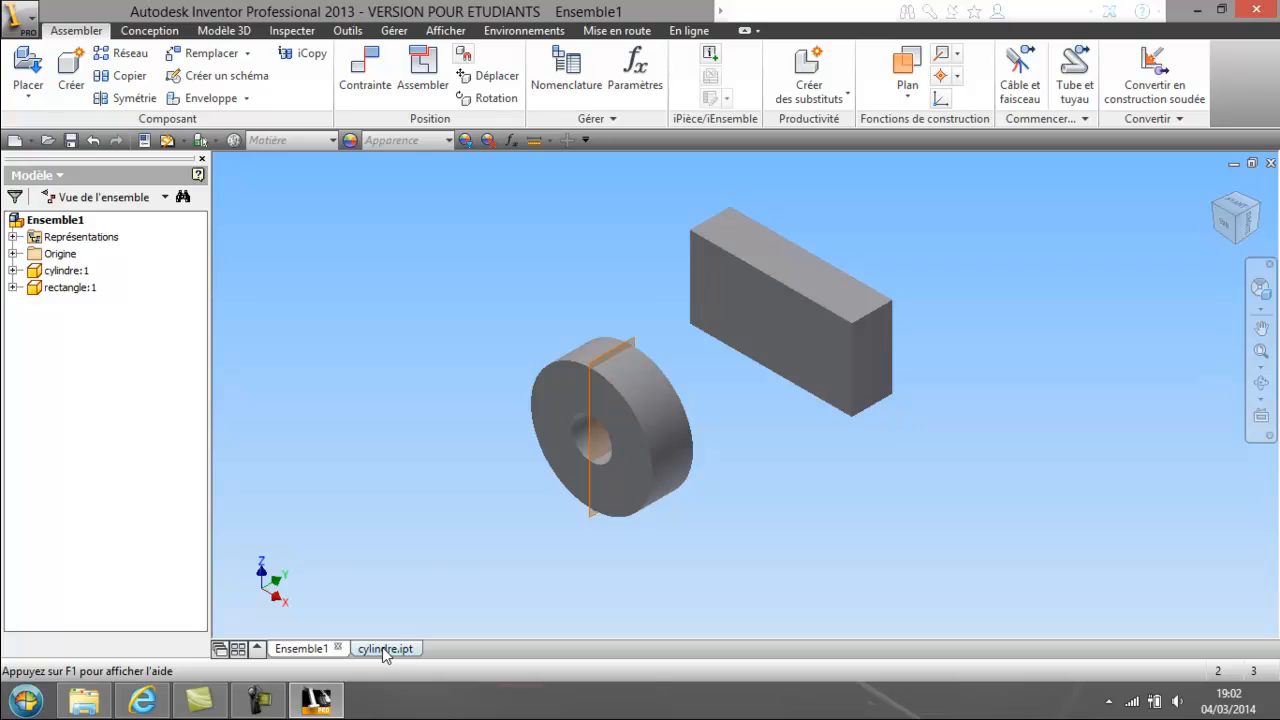
{"action": "left_click", "coordinate": [760, 302]}
{"action": "right_click", "coordinate": [760, 302]}
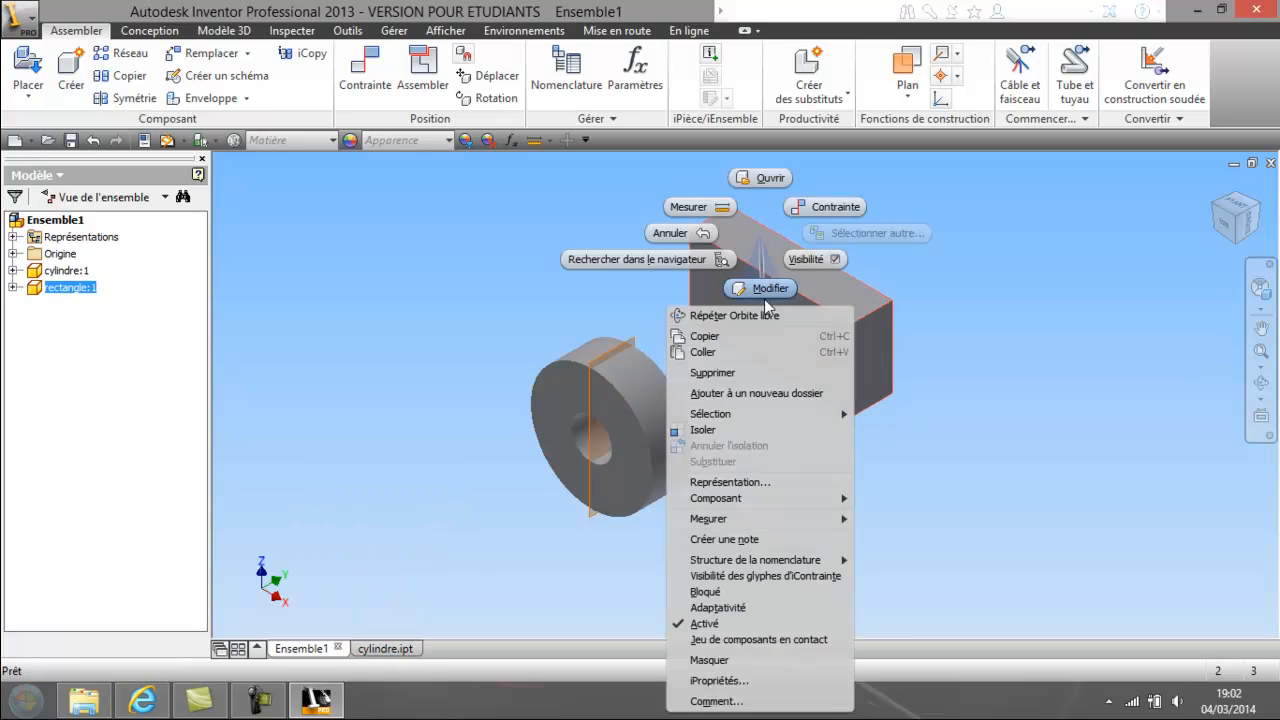
{"action": "left_click", "coordinate": [762, 179]}
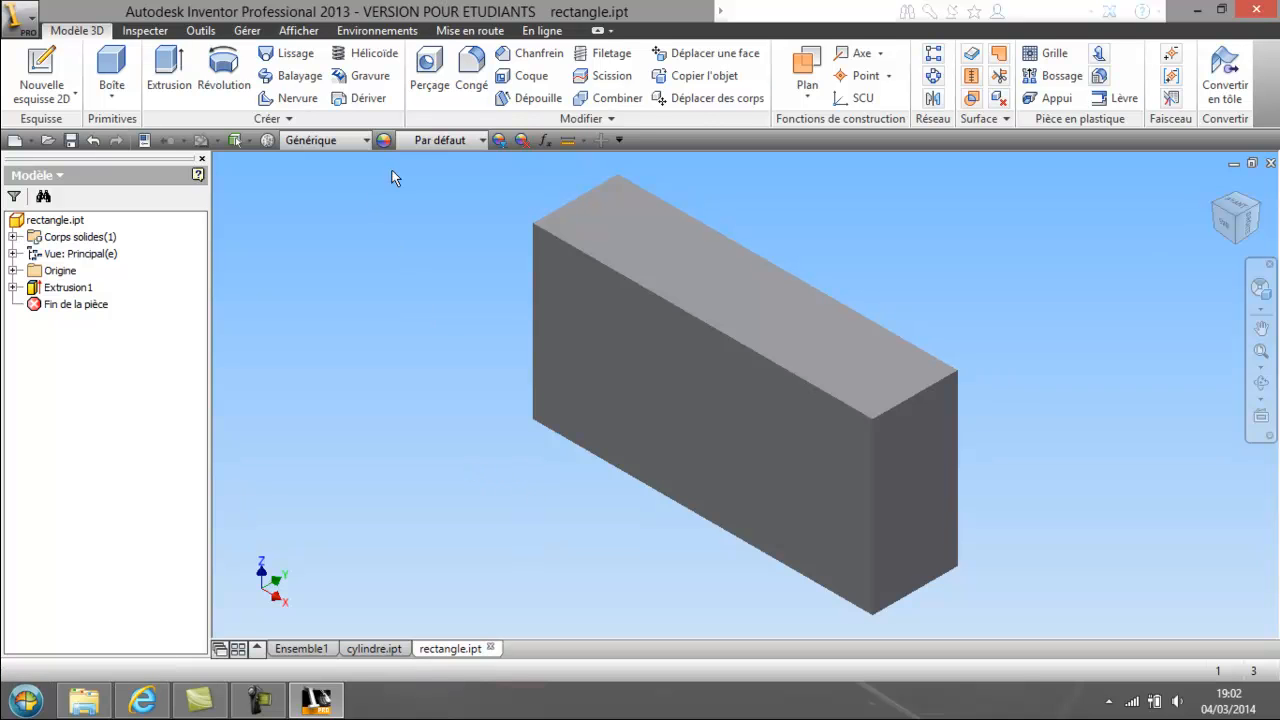
- Create a work plane midway between the two small end faces of the rectangle block
{"action": "left_click", "coordinate": [806, 65]}
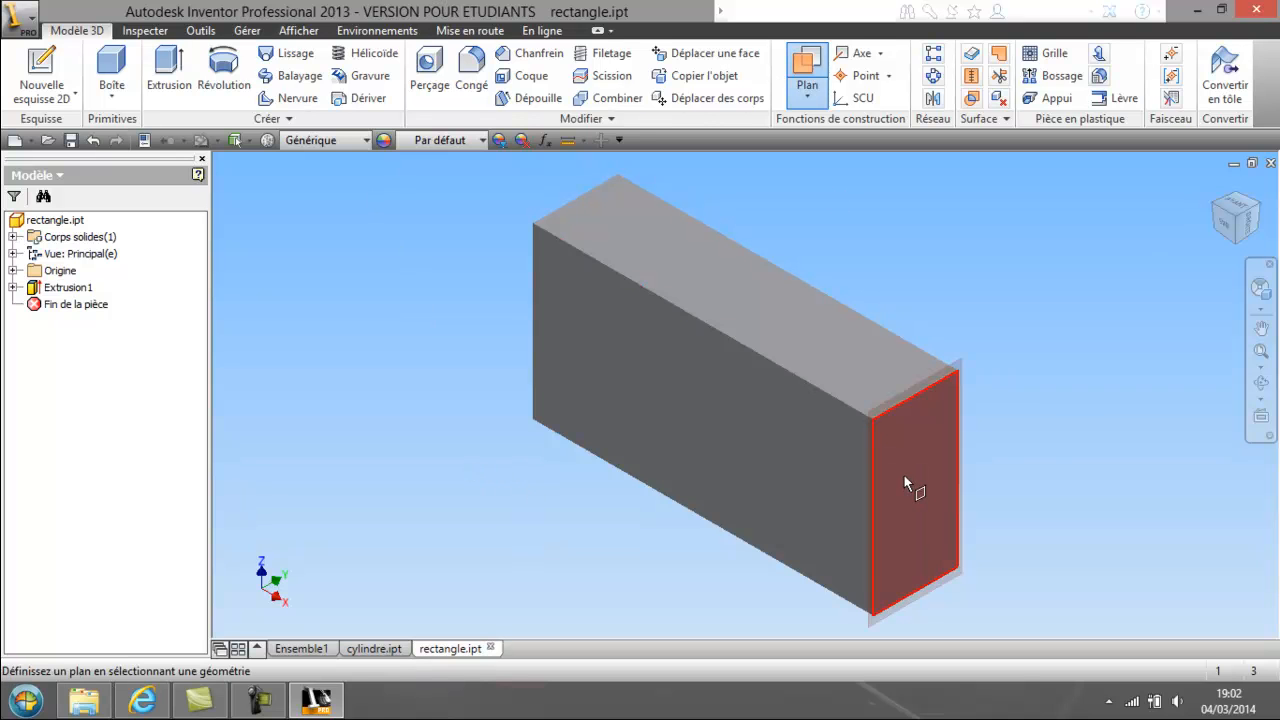
{"action": "left_click", "coordinate": [1261, 383]}
{"action": "left_click_drag", "start_coordinate": [719, 370], "coordinate": [931, 434]}
{"action": "right_click", "coordinate": [805, 404]}
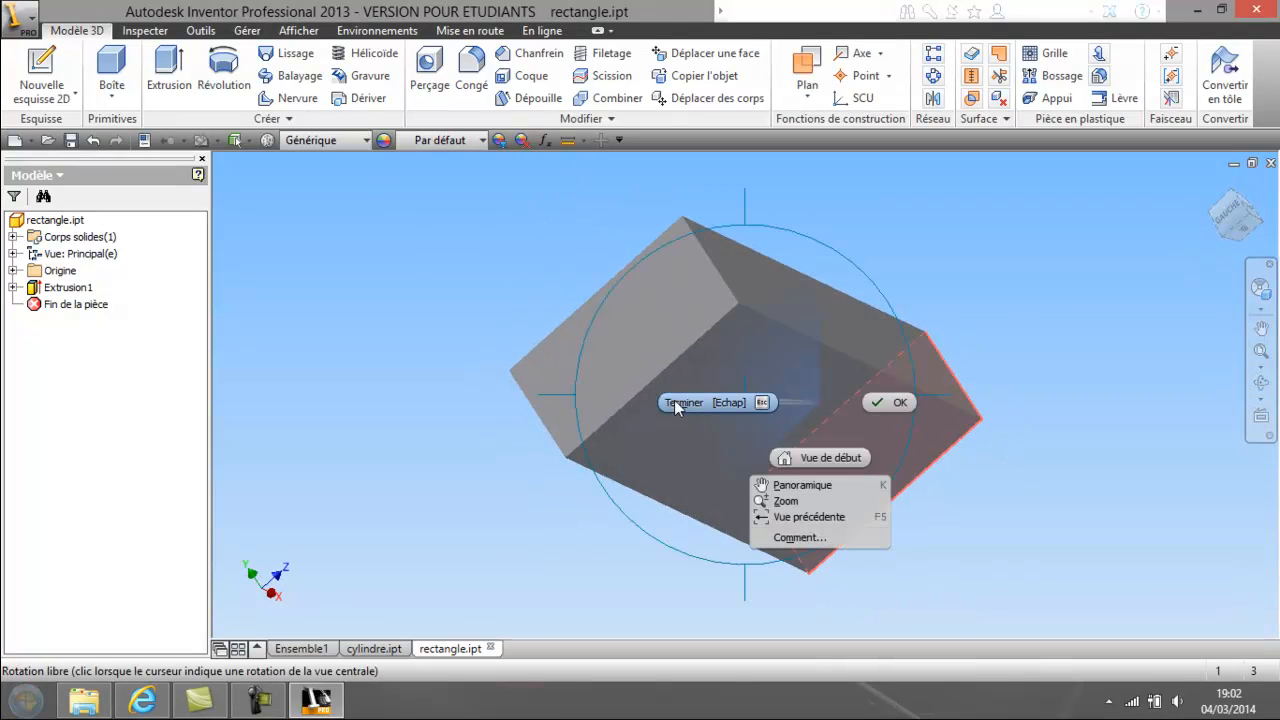
{"action": "left_click", "coordinate": [676, 403]}
{"action": "left_click", "coordinate": [639, 357]}
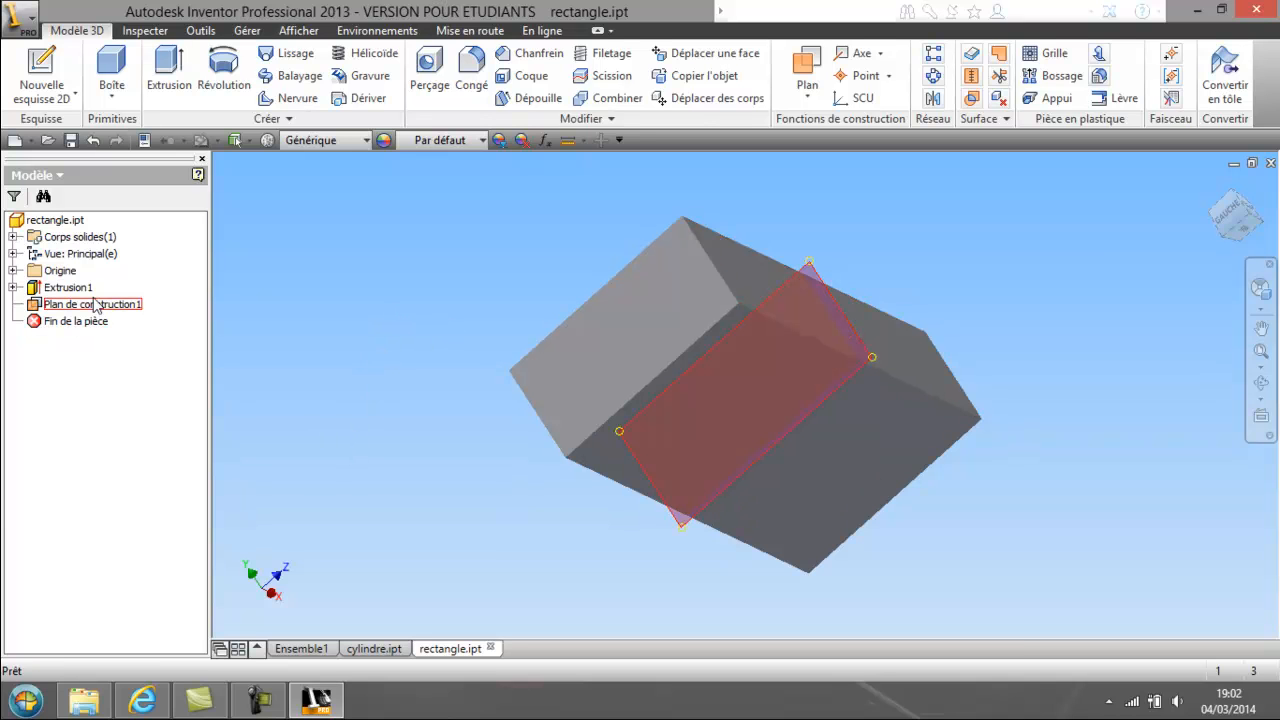
- In the Ensemble1 assembly, constrain the cylinder's YZ plane flush with the rectangle's mid-plane at 0,000 mm offset
{"action": "left_click", "coordinate": [300, 648]}
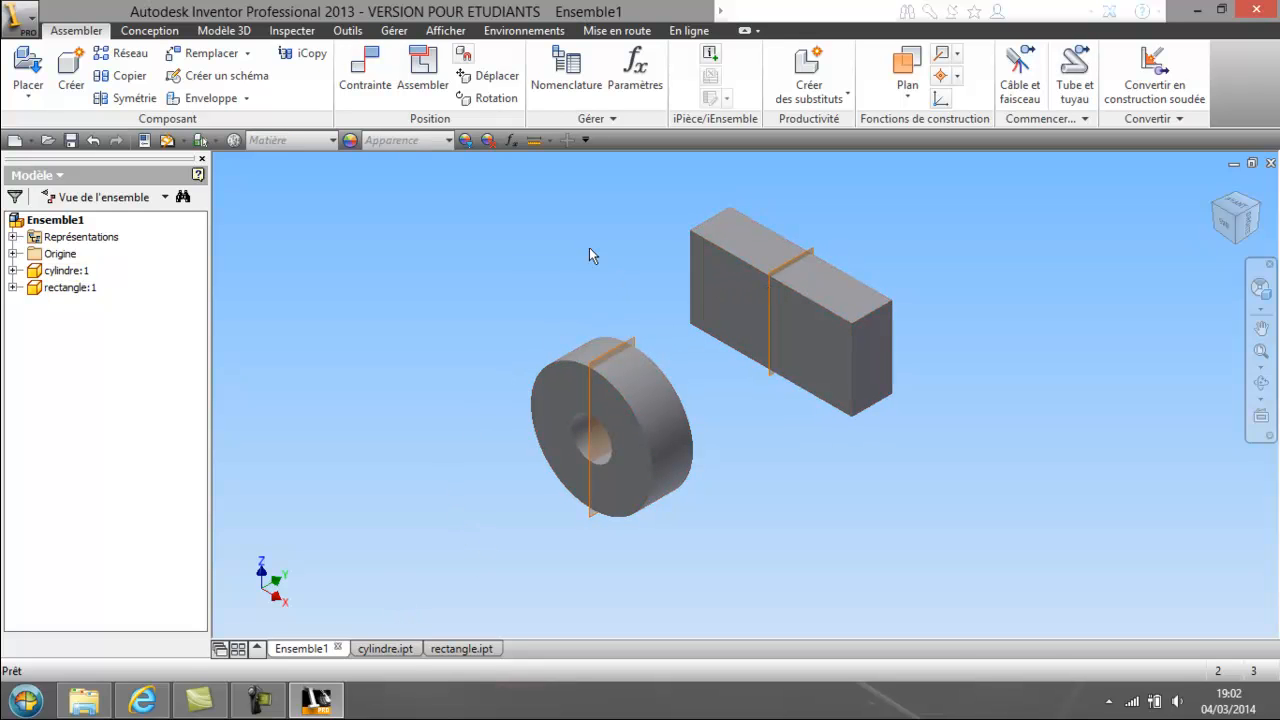
{"action": "left_click", "coordinate": [365, 72]}
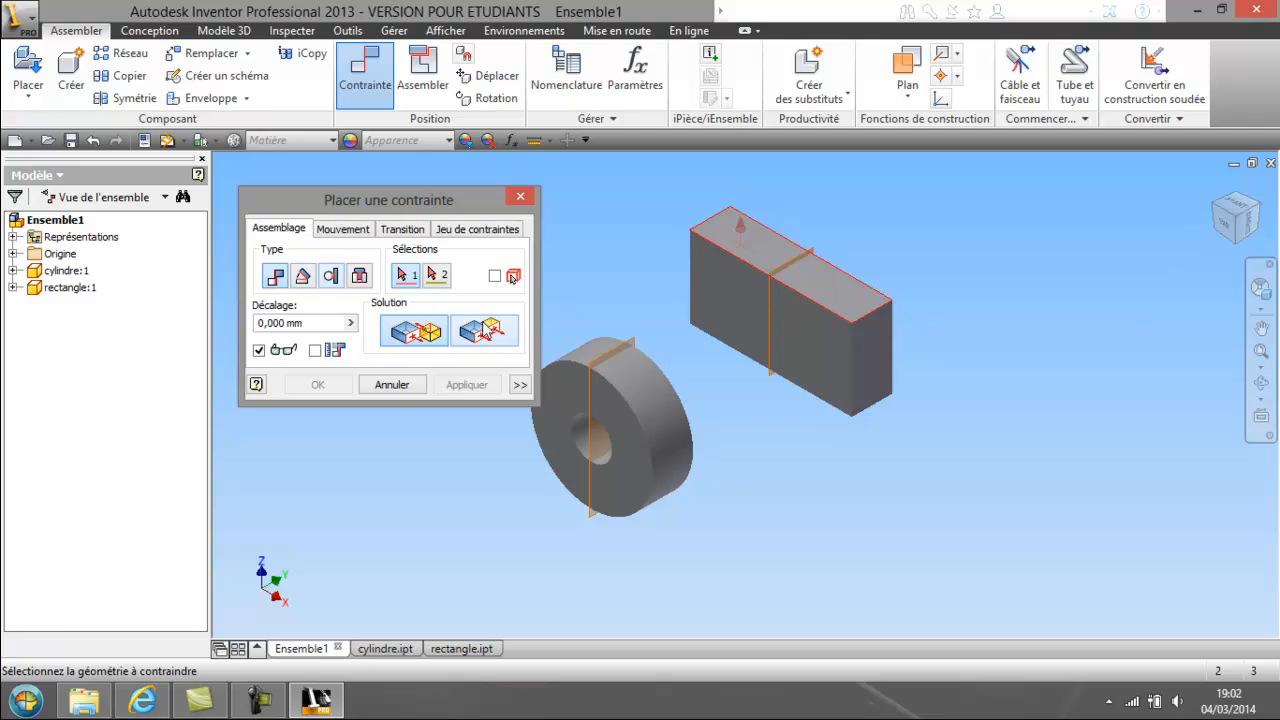
{"action": "left_click", "coordinate": [593, 368]}
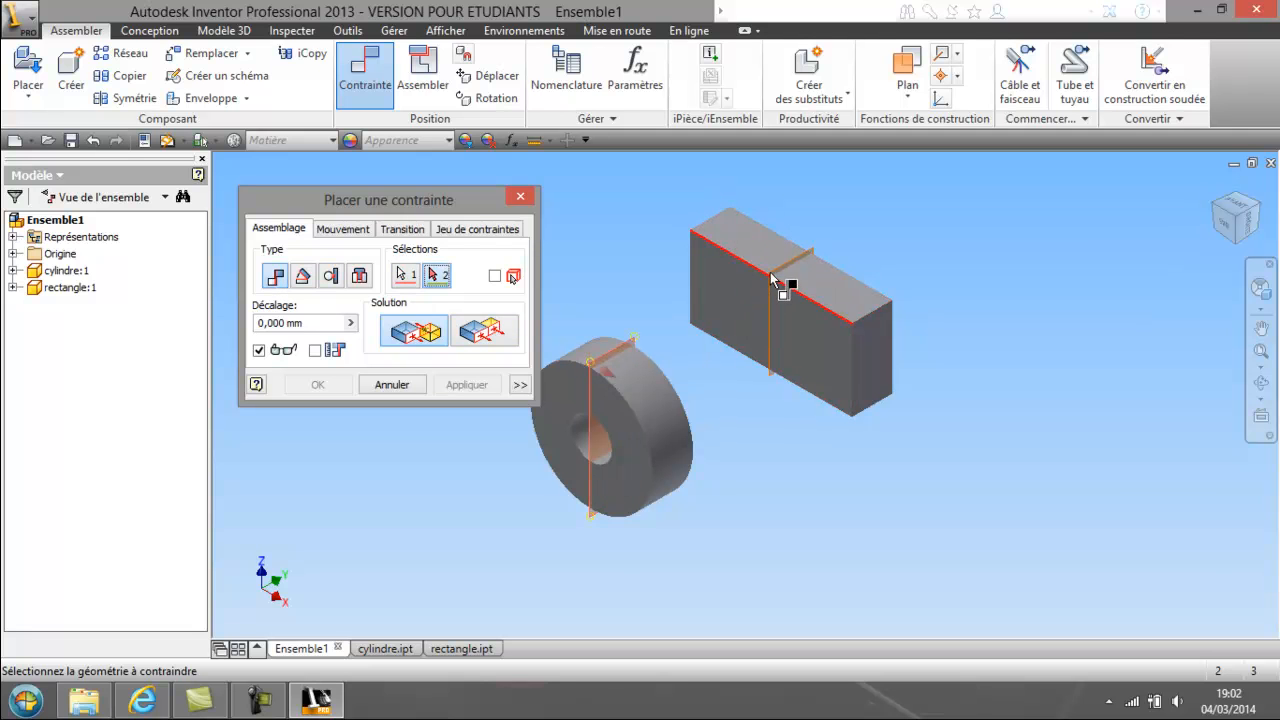
{"action": "scroll", "coordinate": [772, 285], "scroll_direction": "down", "scroll_amount": 5}
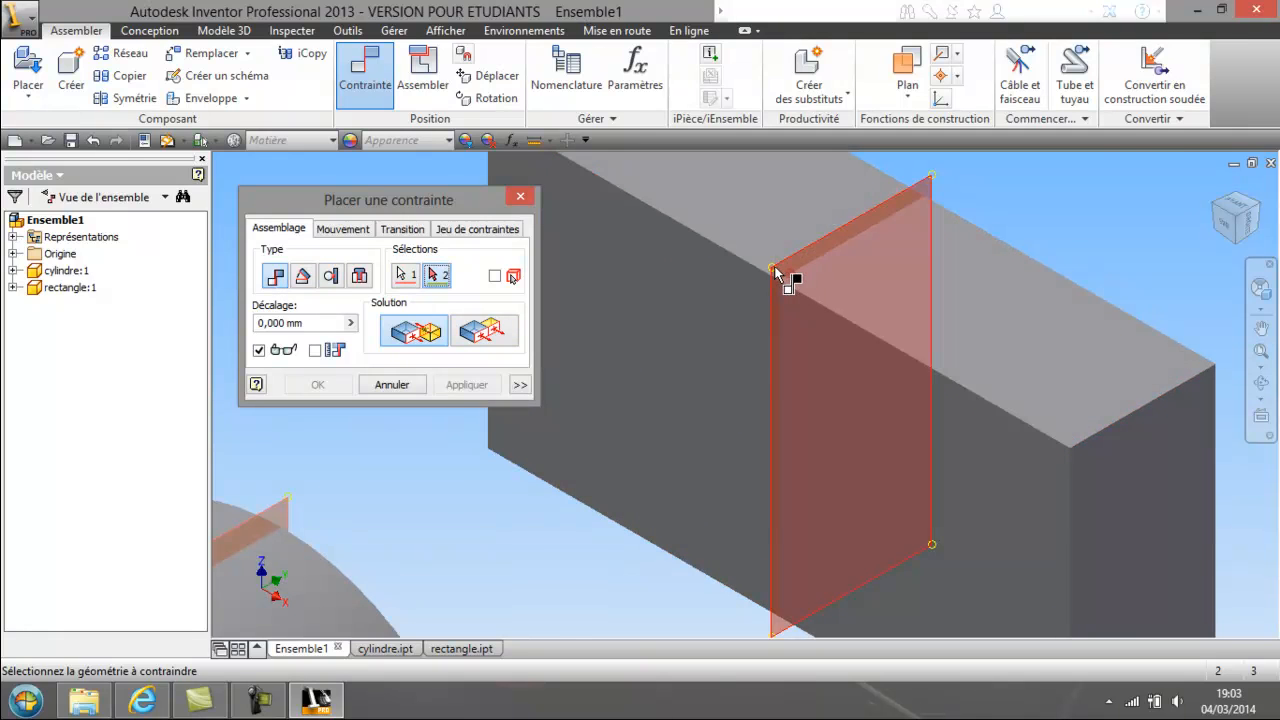
{"action": "left_click", "coordinate": [778, 283]}
{"action": "scroll", "coordinate": [710, 302], "scroll_direction": "up", "scroll_amount": 5}
{"action": "scroll", "coordinate": [707, 308], "scroll_direction": "up", "scroll_amount": 2}
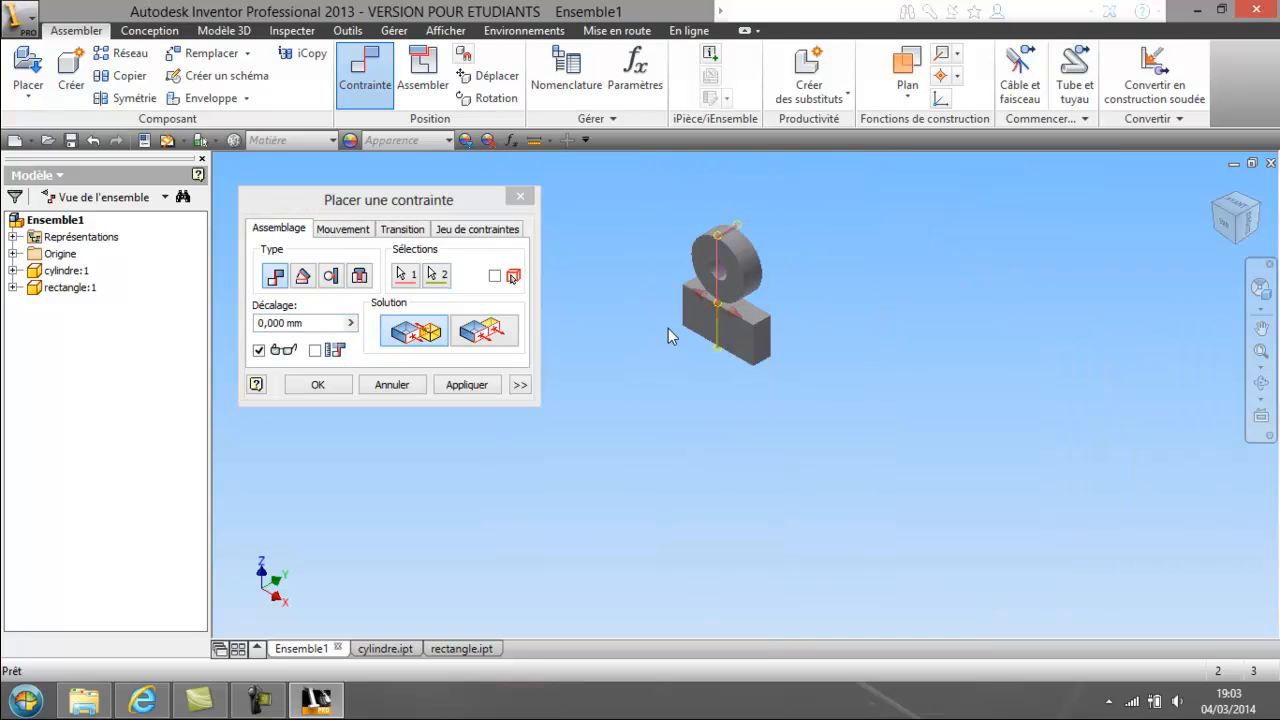
{"action": "left_click", "coordinate": [473, 338]}
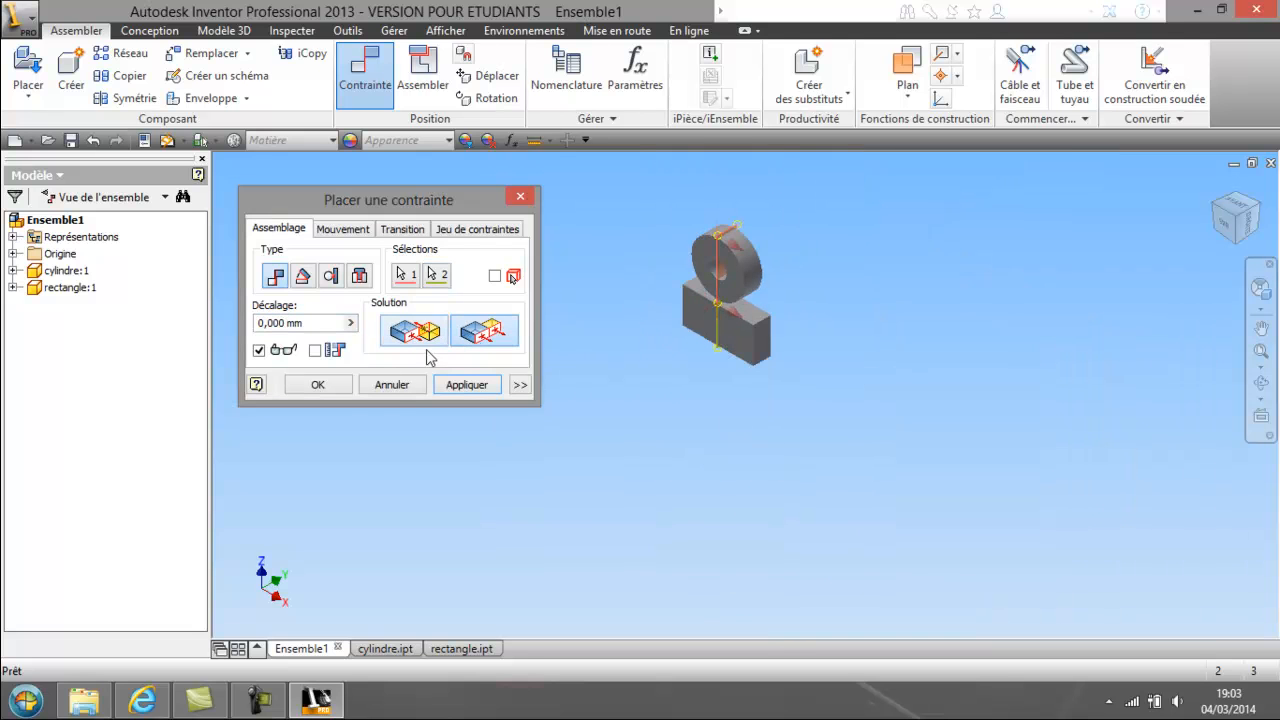
{"action": "left_click", "coordinate": [338, 395]}
{"action": "scroll", "coordinate": [675, 337], "scroll_direction": "down", "scroll_amount": 2}
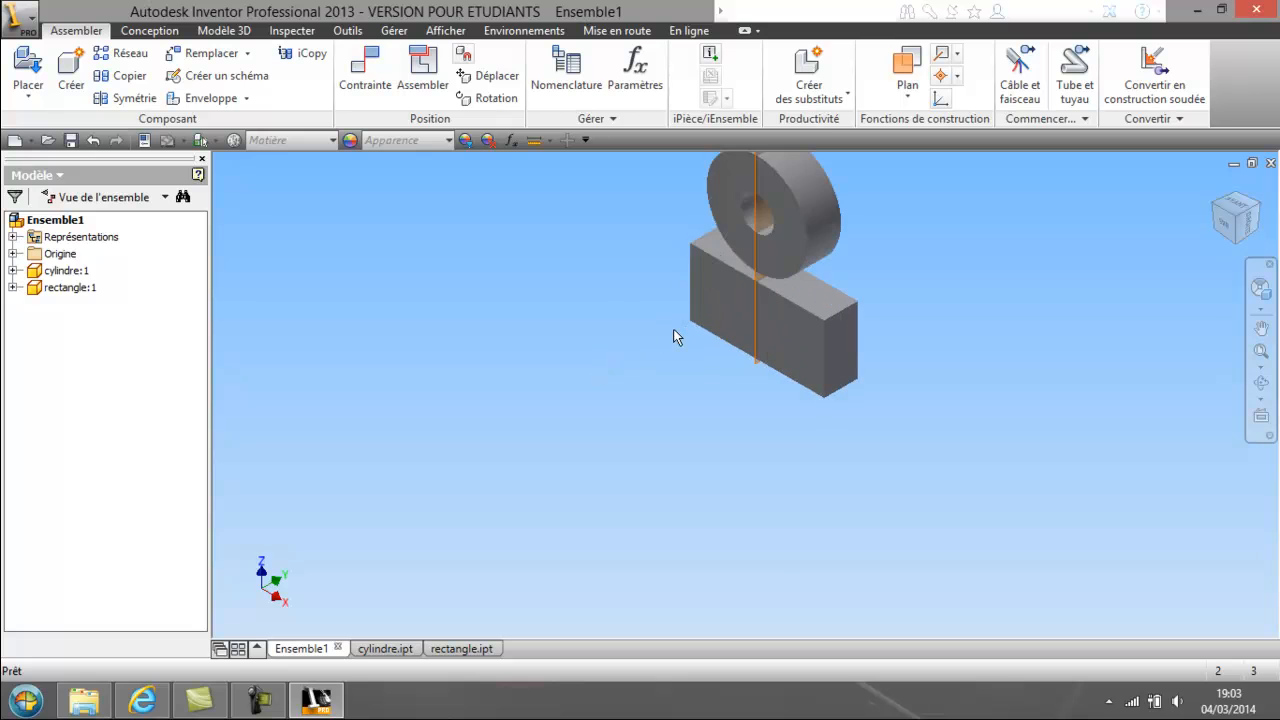
{"action": "middle_click_drag", "start_coordinate": [631, 329], "coordinate": [545, 295]}
{"action": "mouse_move", "coordinate": [687, 349]}
{"action": "middle_mouse_down", "text": "shift"}
{"action": "mouse_move", "coordinate": [613, 375]}
{"action": "mouse_move", "coordinate": [617, 394]}
{"action": "mouse_move", "coordinate": [677, 371]}
{"action": "middle_mouse_up", "text": "shift"}
{"action": "right_click", "coordinate": [677, 371]}
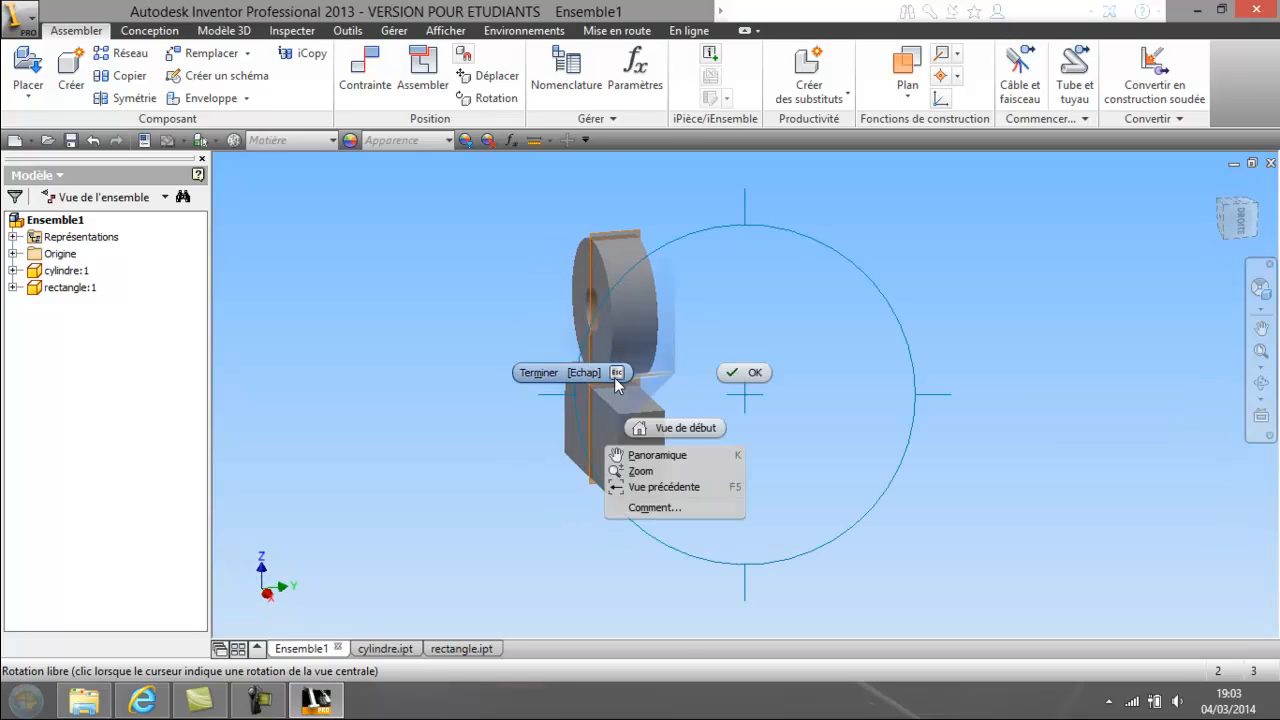
{"action": "left_click", "coordinate": [542, 374]}
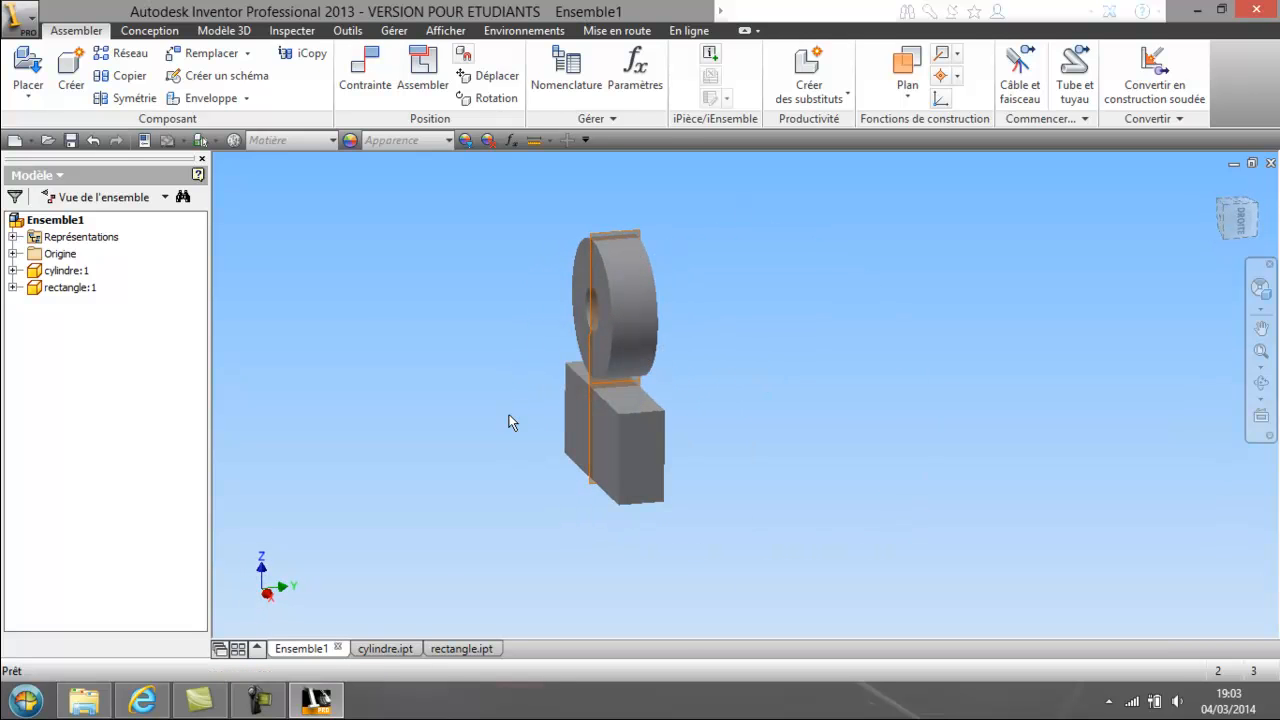
- Switch to the cylindre part and add the RAL Colors Generic v1.0 library to the appearance browser
{"action": "left_click", "coordinate": [407, 655]}
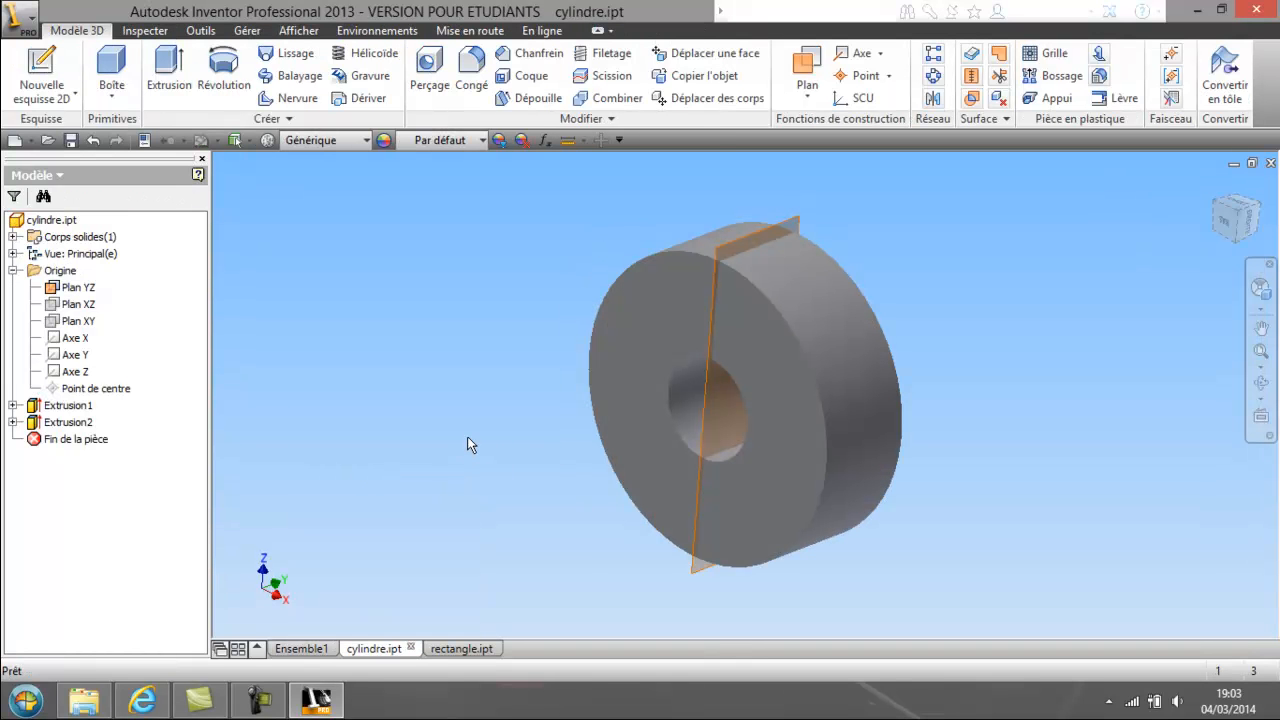
{"action": "left_click", "coordinate": [382, 146]}
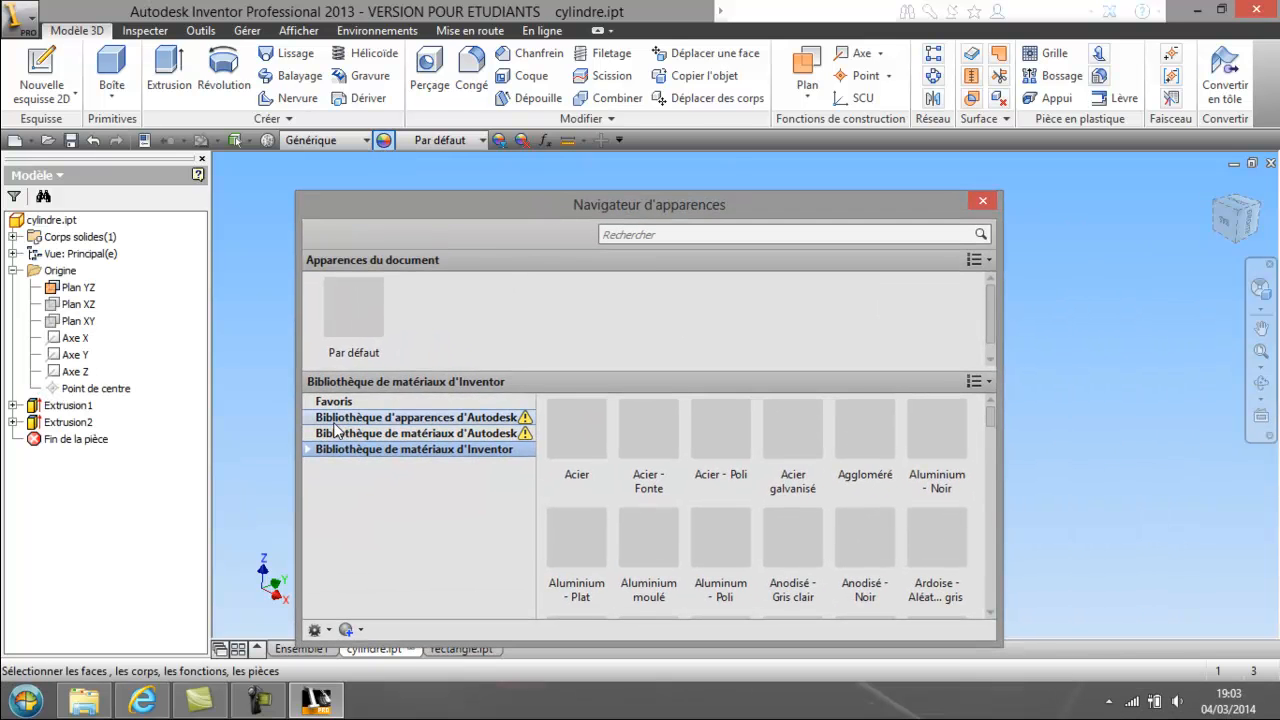
{"action": "left_click", "coordinate": [316, 630]}
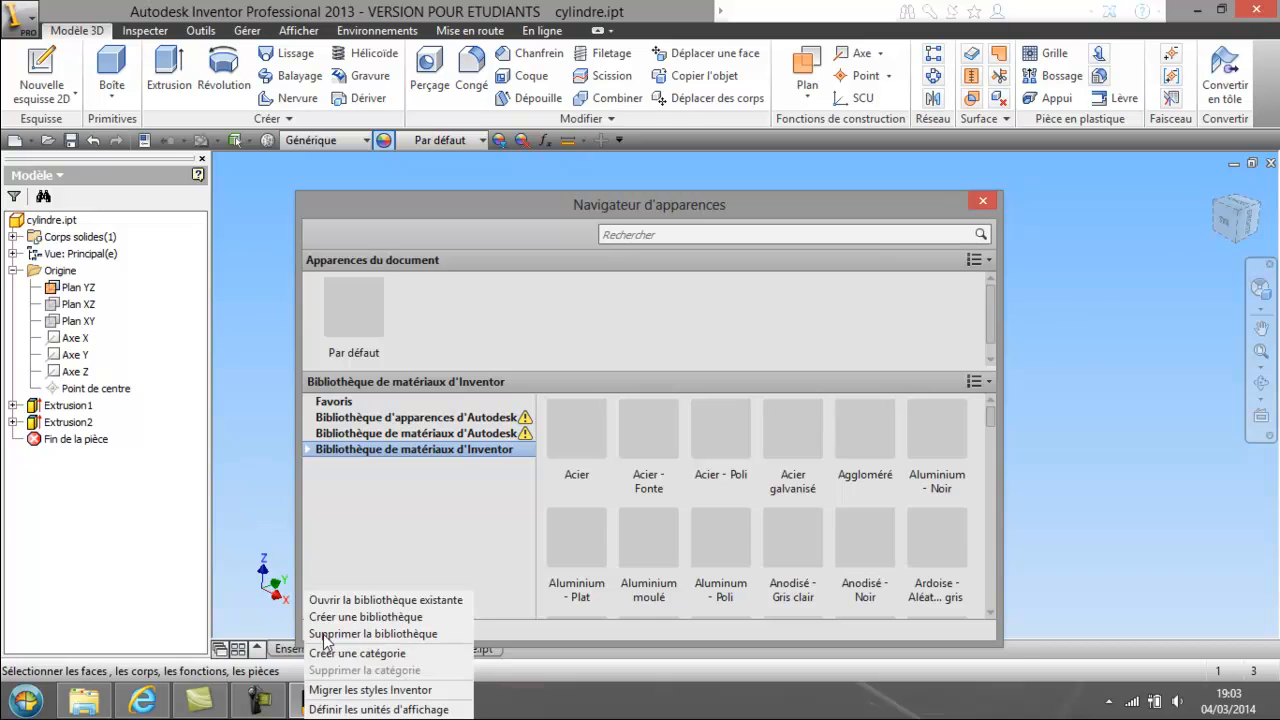
{"action": "left_click", "coordinate": [338, 600]}
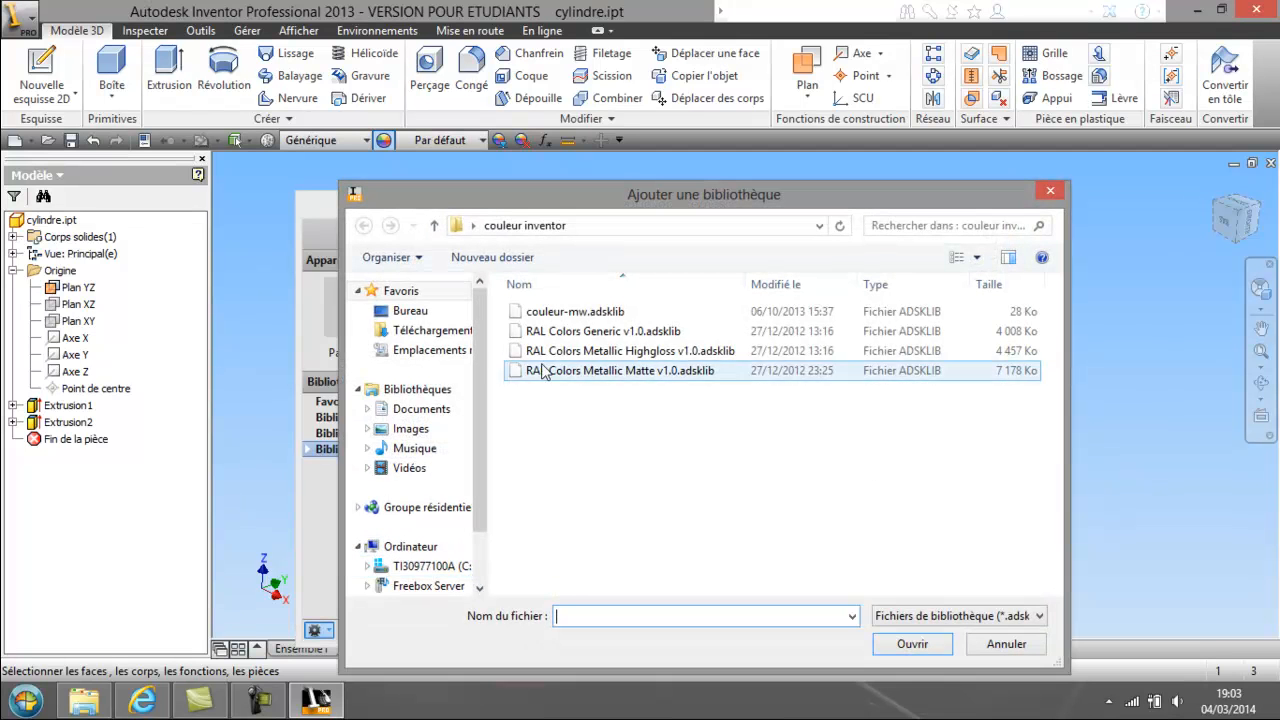
{"action": "double_click", "coordinate": [577, 330]}
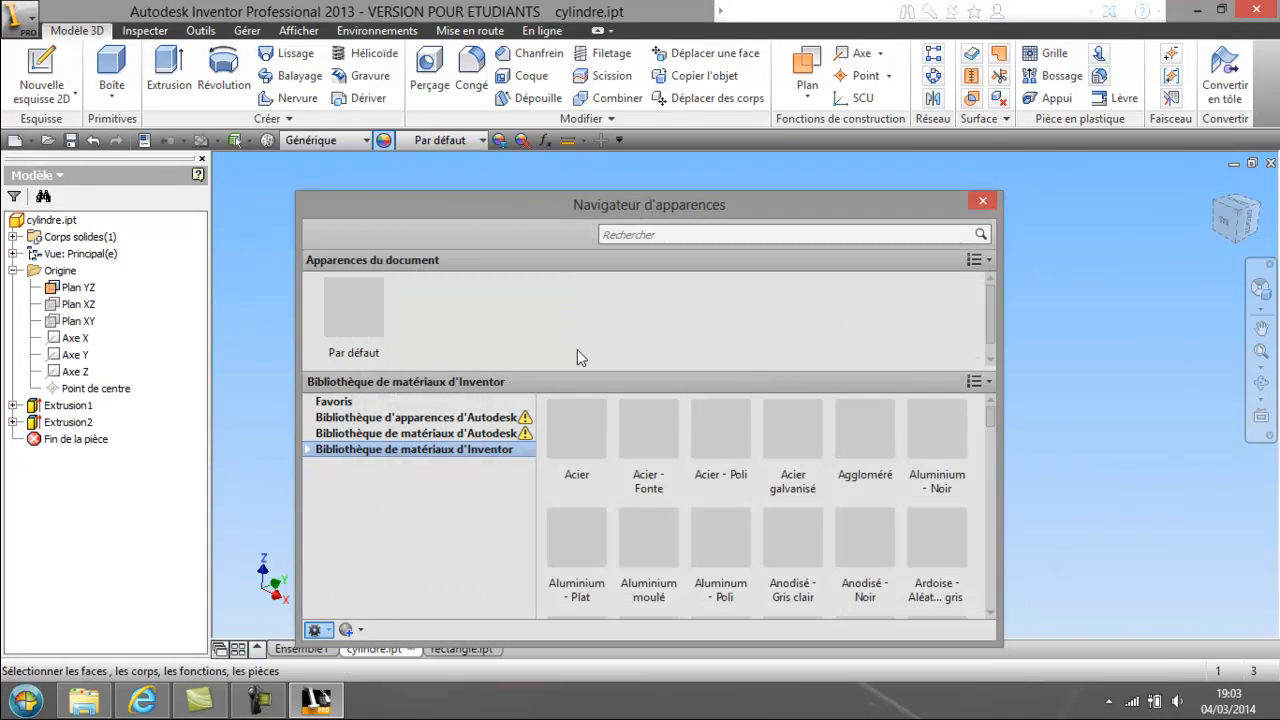
{"action": "left_click", "coordinate": [983, 203]}
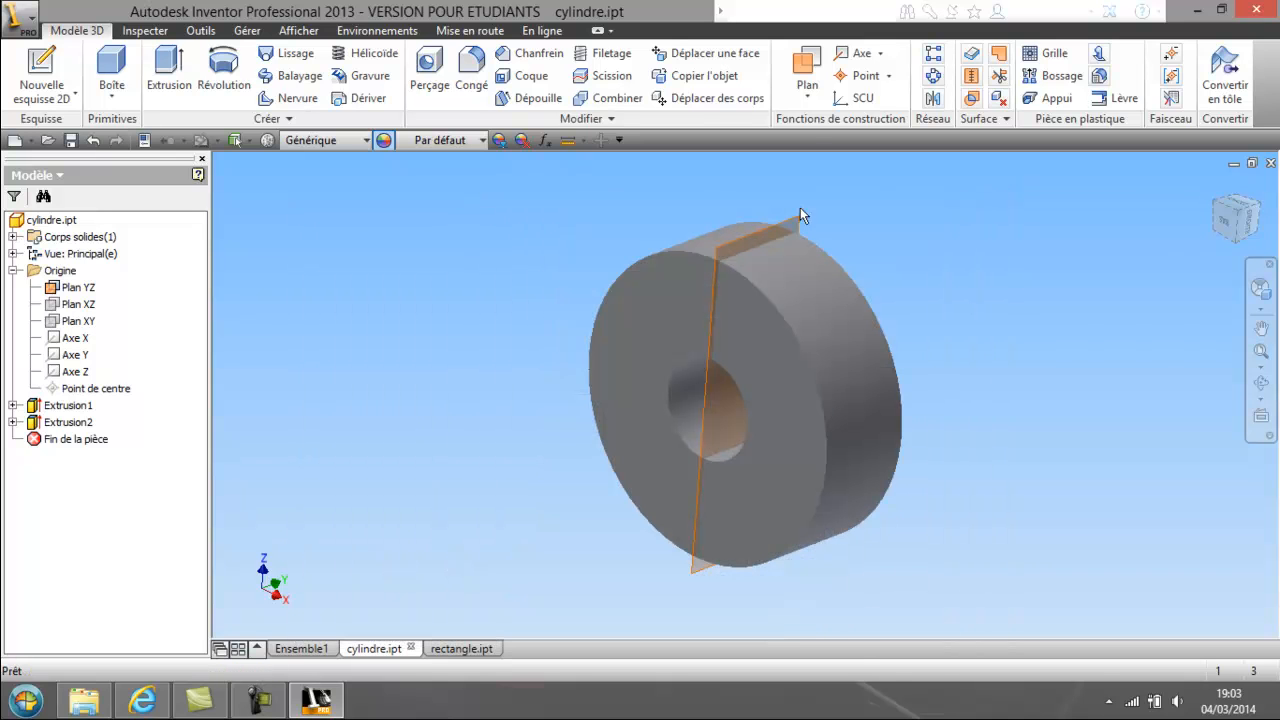
- Apply the RAL 1001 appearance from the RAL Colors Generic v1.0 library to the cylinder
{"action": "left_click", "coordinate": [481, 141]}
{"action": "key", "text": "Escape"}
{"action": "left_click", "coordinate": [652, 337]}
{"action": "left_click", "coordinate": [486, 248]}
{"action": "left_click", "coordinate": [473, 144]}
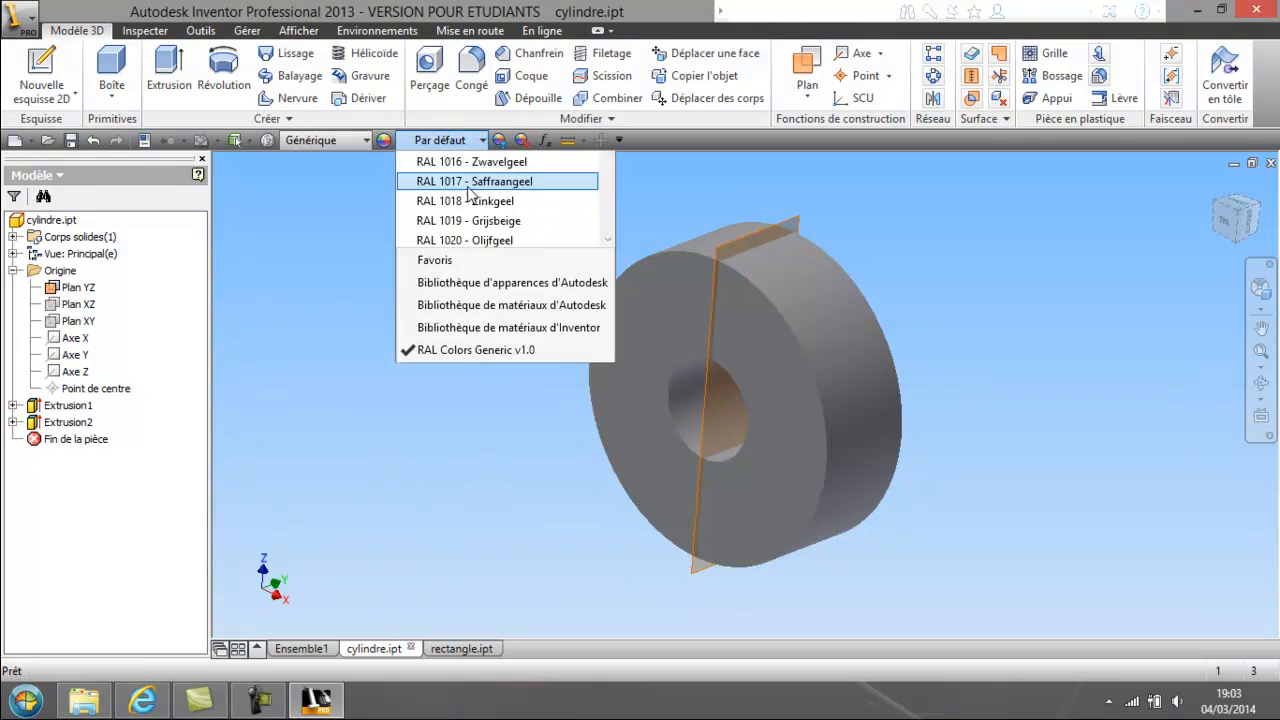
{"action": "left_click", "coordinate": [477, 203]}
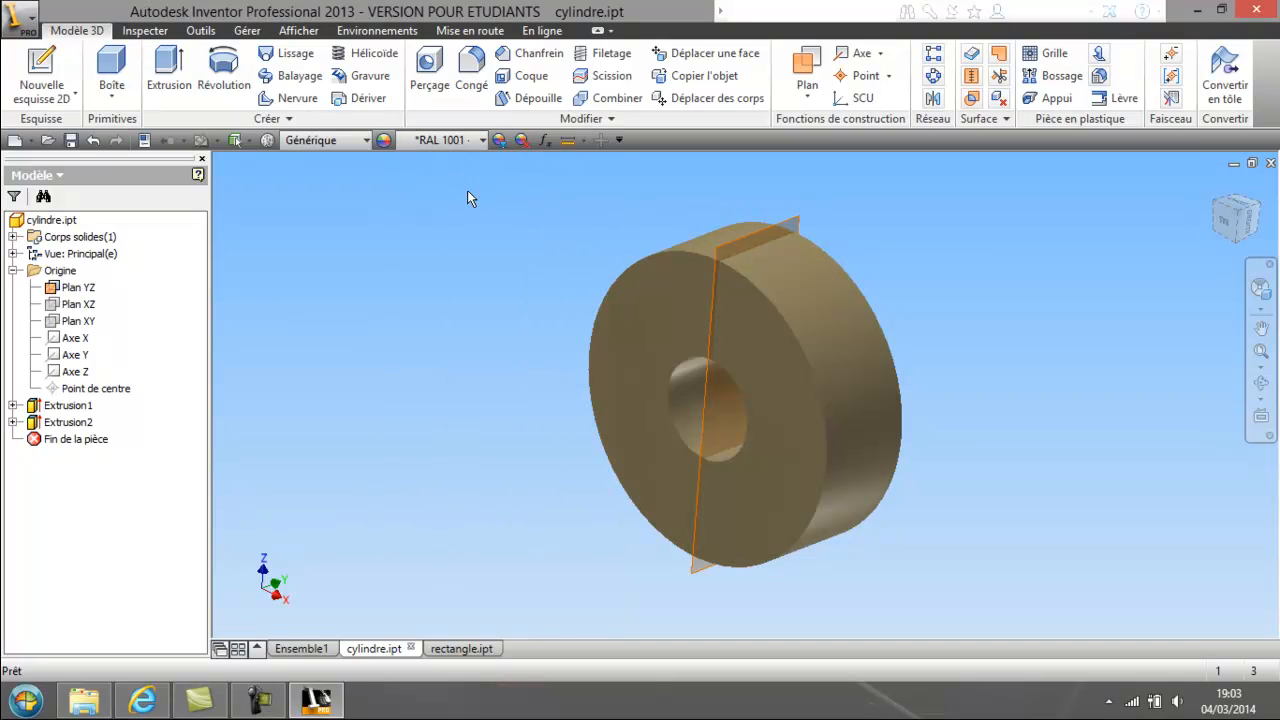
- Examine the recoloured cylinder from several angles in its part and in the Ensemble1 assembly
{"action": "key", "text": "F4"}
{"action": "middle_click_drag", "start_coordinate": [631, 394], "coordinate": [580, 374], "text": "shift"}
{"action": "right_click", "coordinate": [366, 455]}
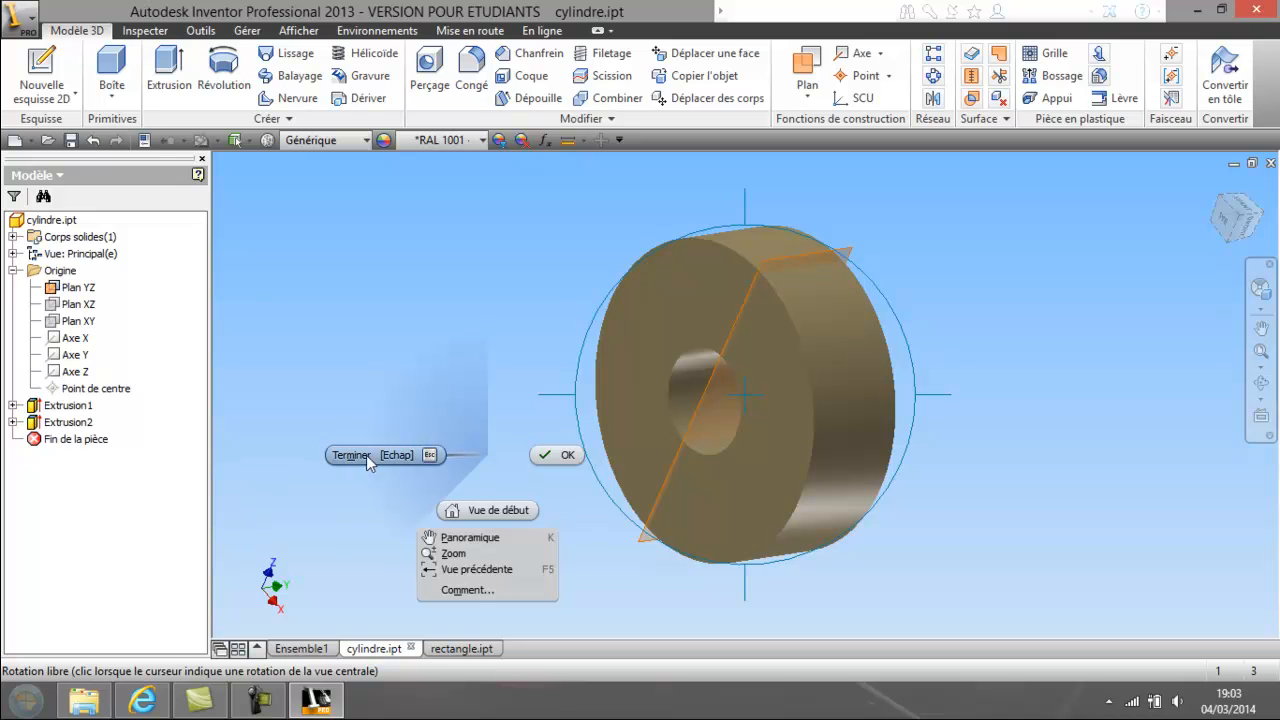
{"action": "left_click", "coordinate": [366, 455]}
{"action": "left_click", "coordinate": [301, 648]}
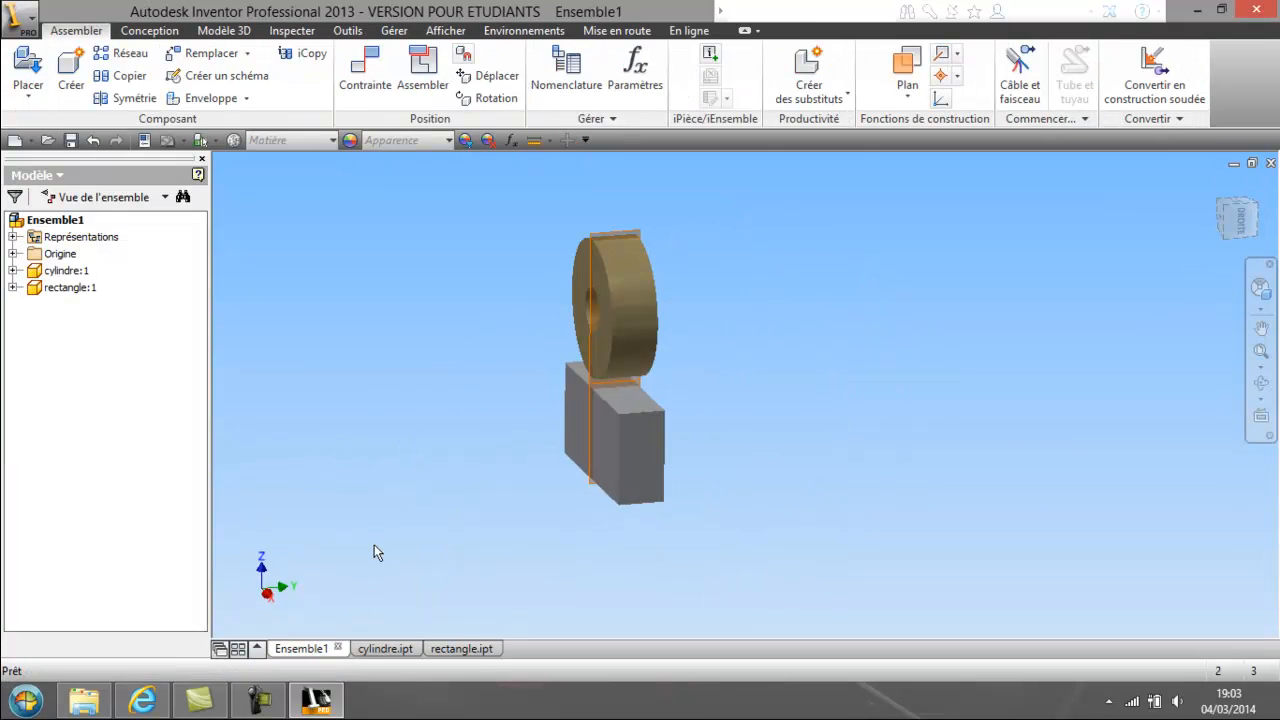
{"action": "key", "text": "F4"}
{"action": "middle_click_drag", "start_coordinate": [786, 378], "coordinate": [711, 286], "text": "shift"}
{"action": "right_click", "coordinate": [490, 400]}
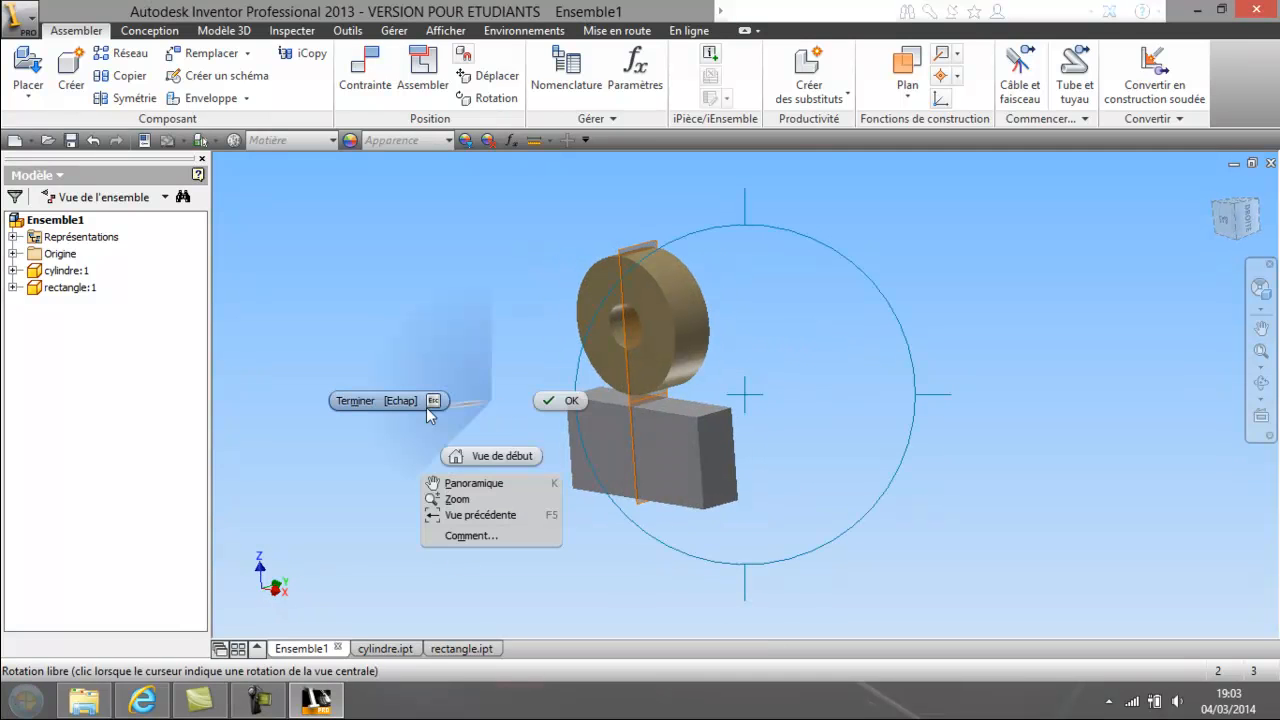
{"action": "left_click", "coordinate": [390, 401]}
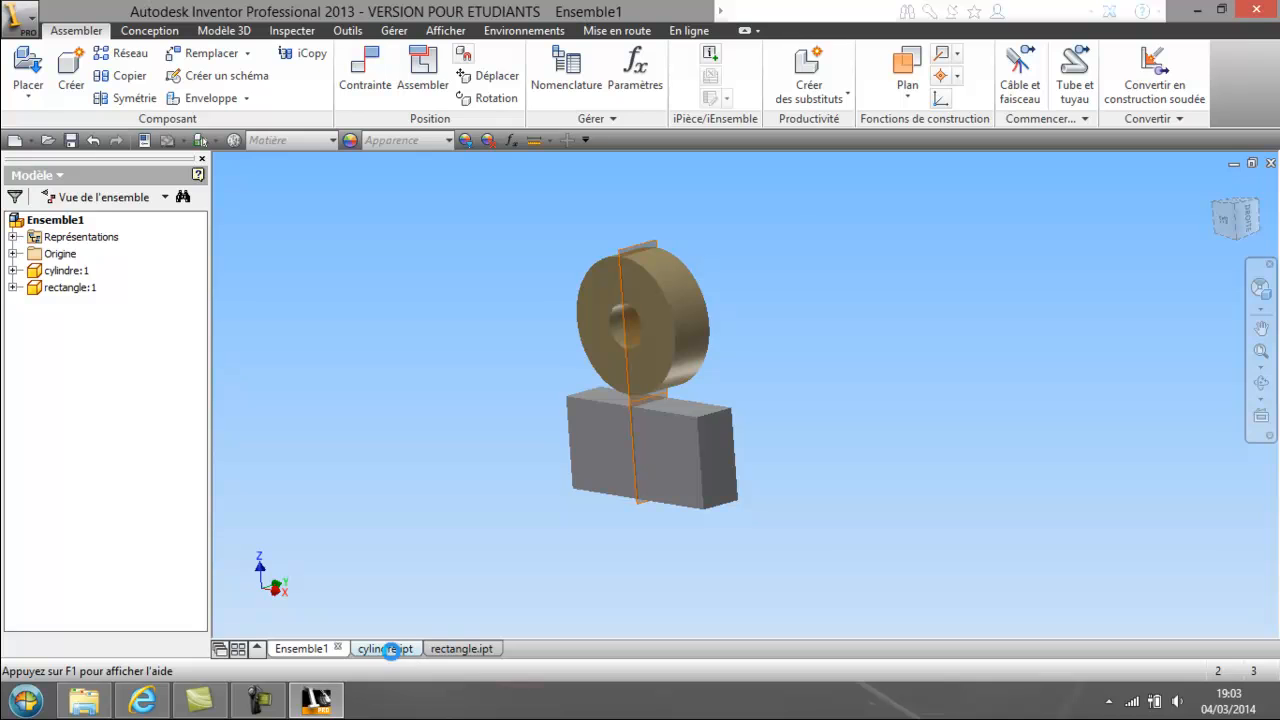
- Review the open cylindre and rectangle parts, and return to Ensemble1 to view both components together
{"action": "left_click", "coordinate": [390, 649]}
{"action": "left_click", "coordinate": [452, 648]}
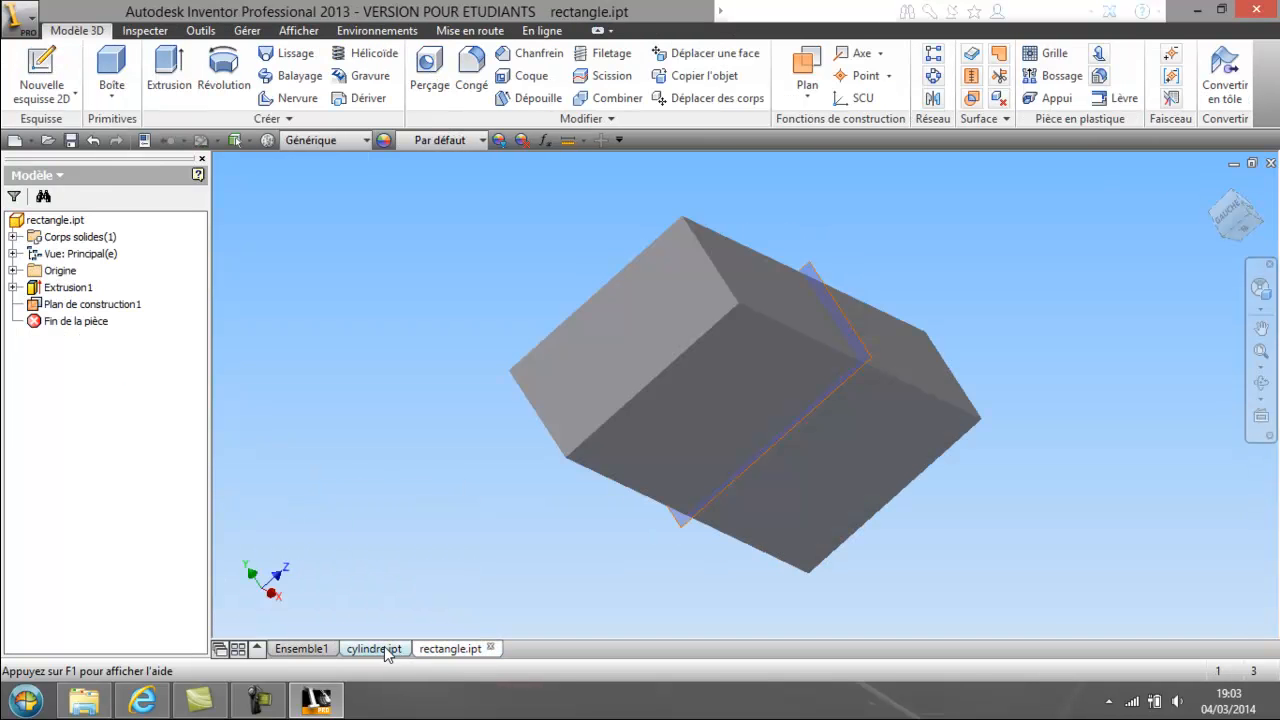
{"action": "left_click", "coordinate": [384, 648]}
{"action": "left_click", "coordinate": [305, 648]}
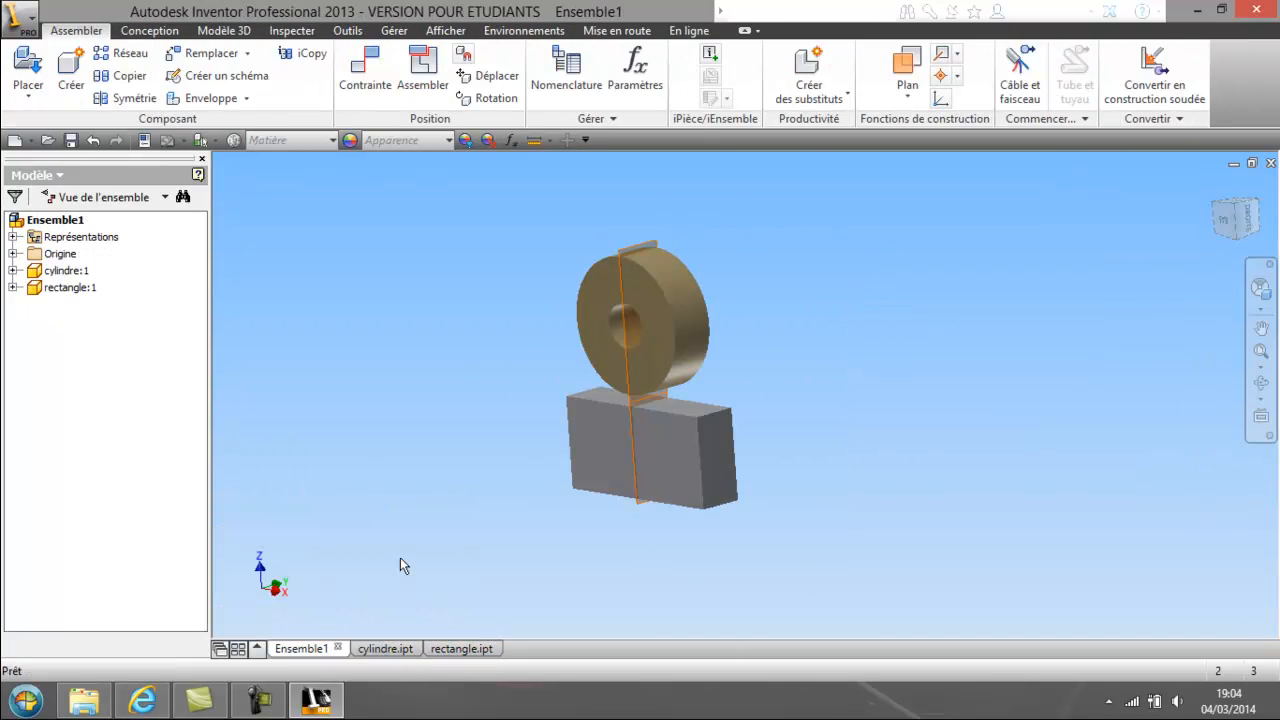
{"action": "middle_click_drag", "start_coordinate": [477, 458], "coordinate": [535, 415]}
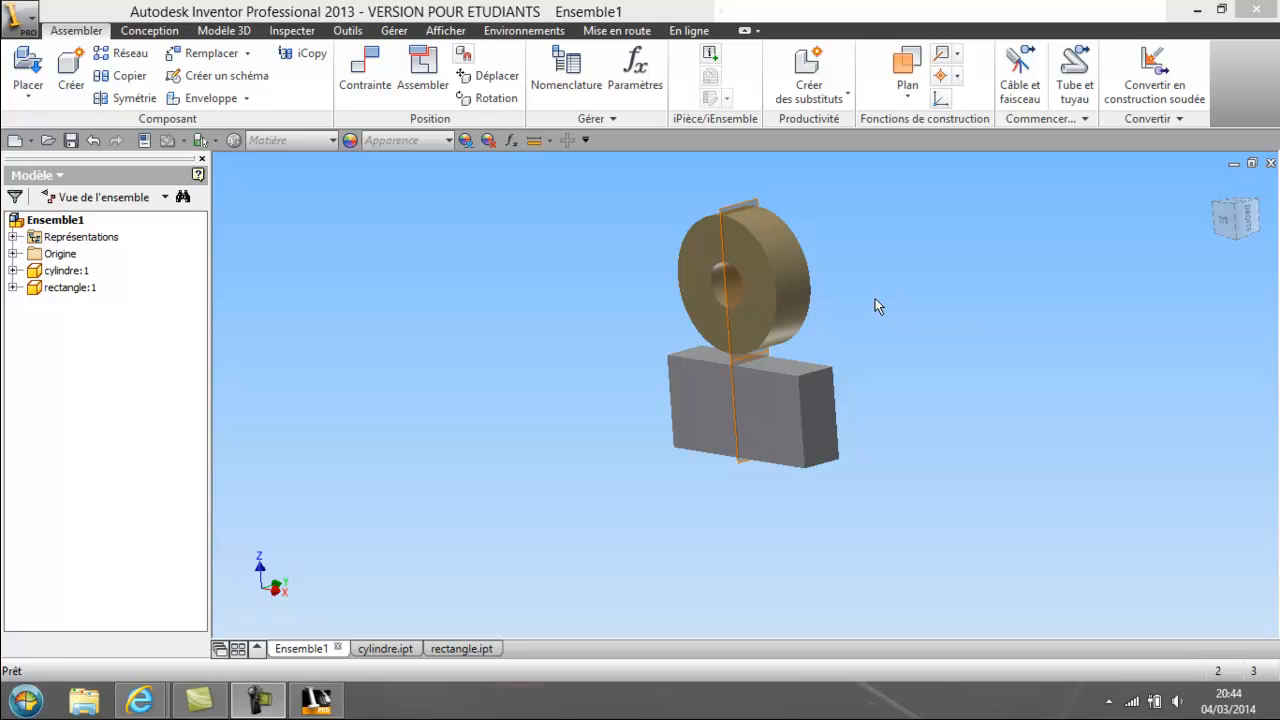
{"action": "left_click", "coordinate": [982, 336]}
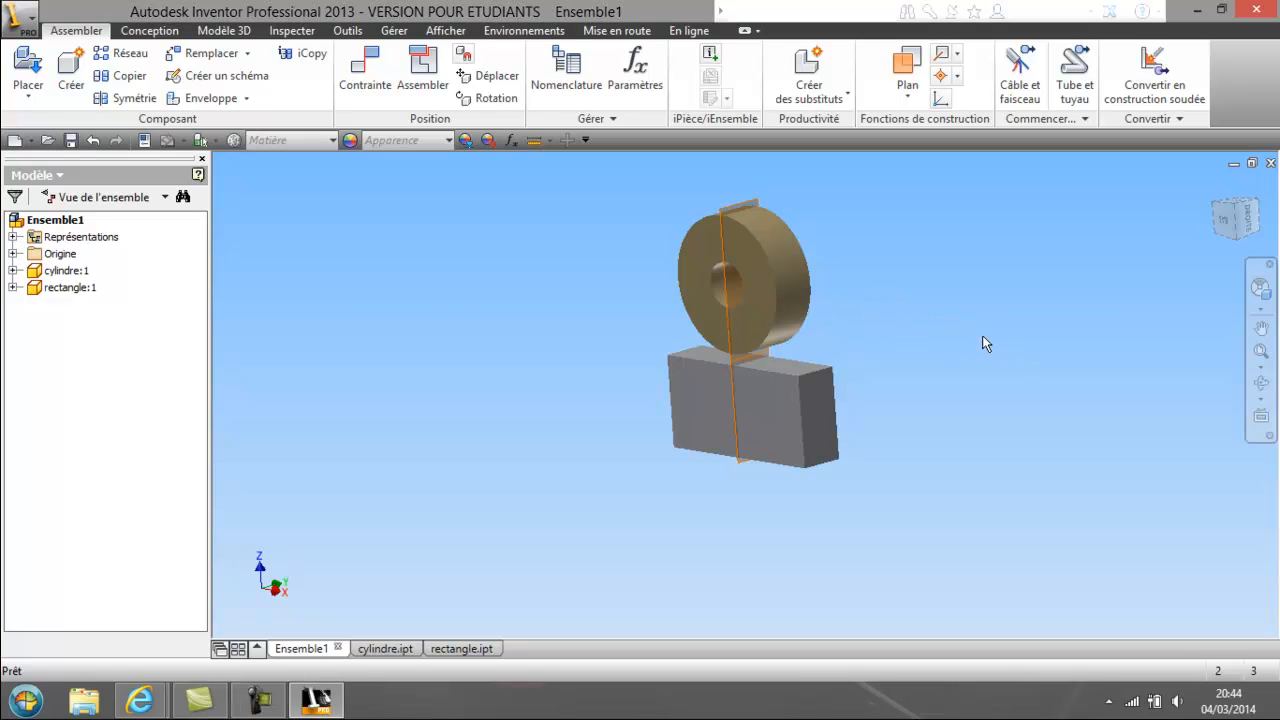
{"action": "left_click", "coordinate": [1264, 384]}
{"action": "left_click_drag", "start_coordinate": [757, 303], "coordinate": [736, 326]}
{"action": "right_click", "coordinate": [736, 326]}
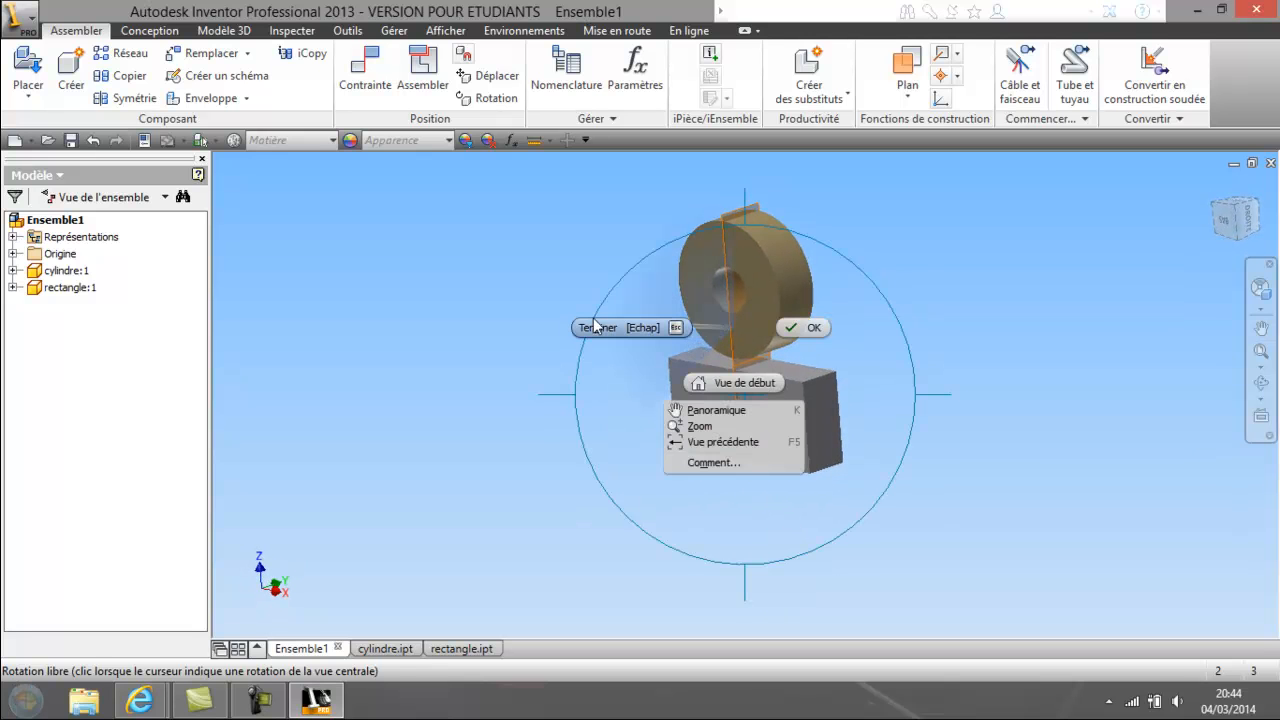
{"action": "left_click", "coordinate": [590, 330]}
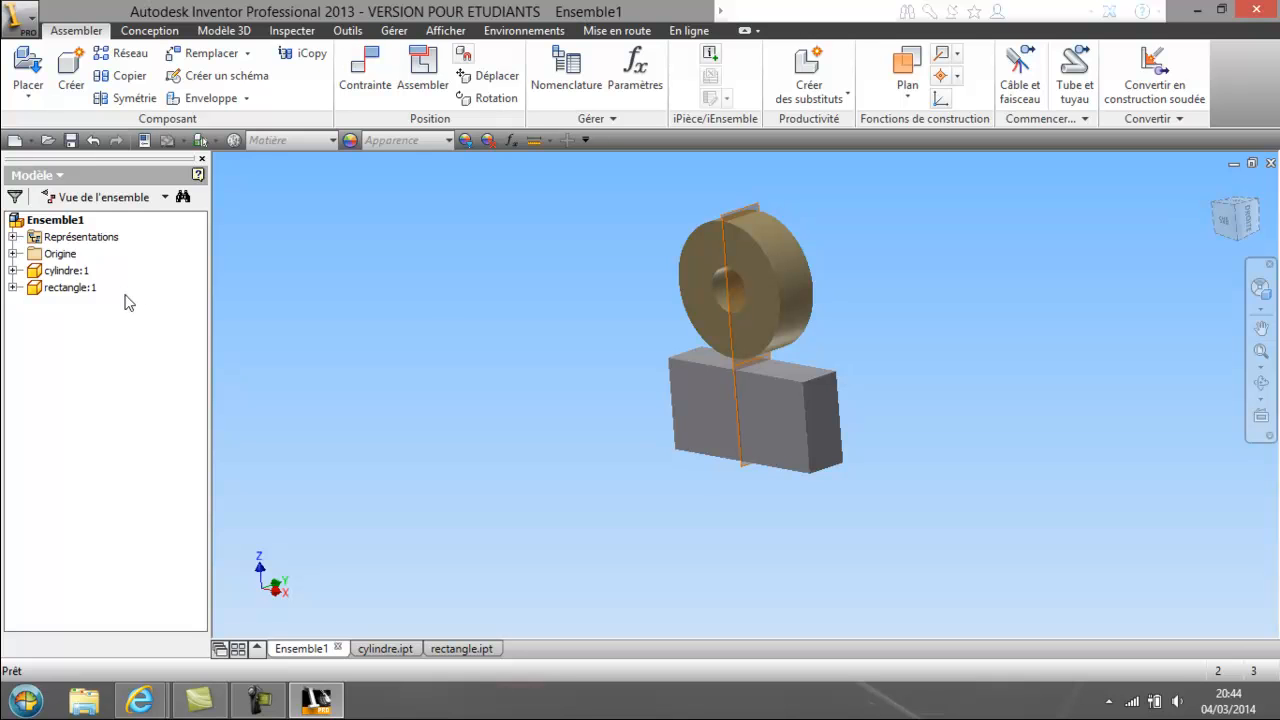
- In the cylindre part, edit the sketch of the first extrusion and set the circle's diameter to 50 mm
{"action": "left_click", "coordinate": [390, 649]}
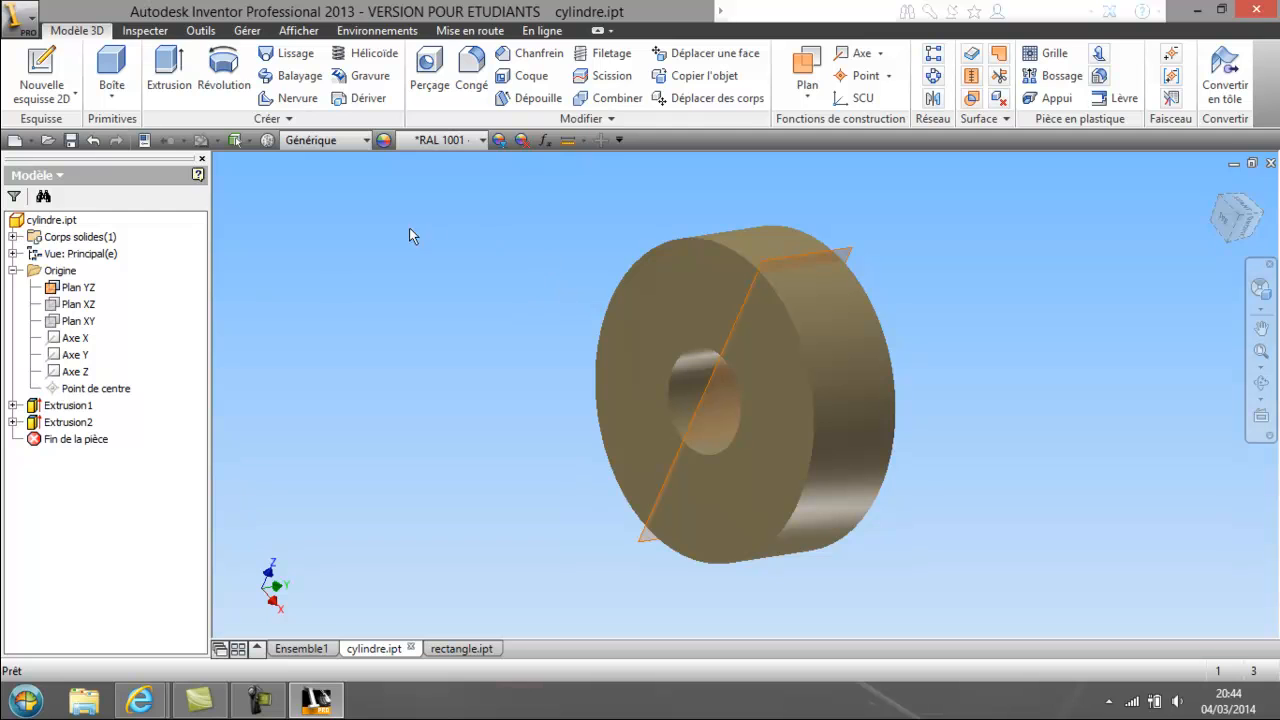
{"action": "left_click", "coordinate": [13, 405]}
{"action": "right_click", "coordinate": [75, 428]}
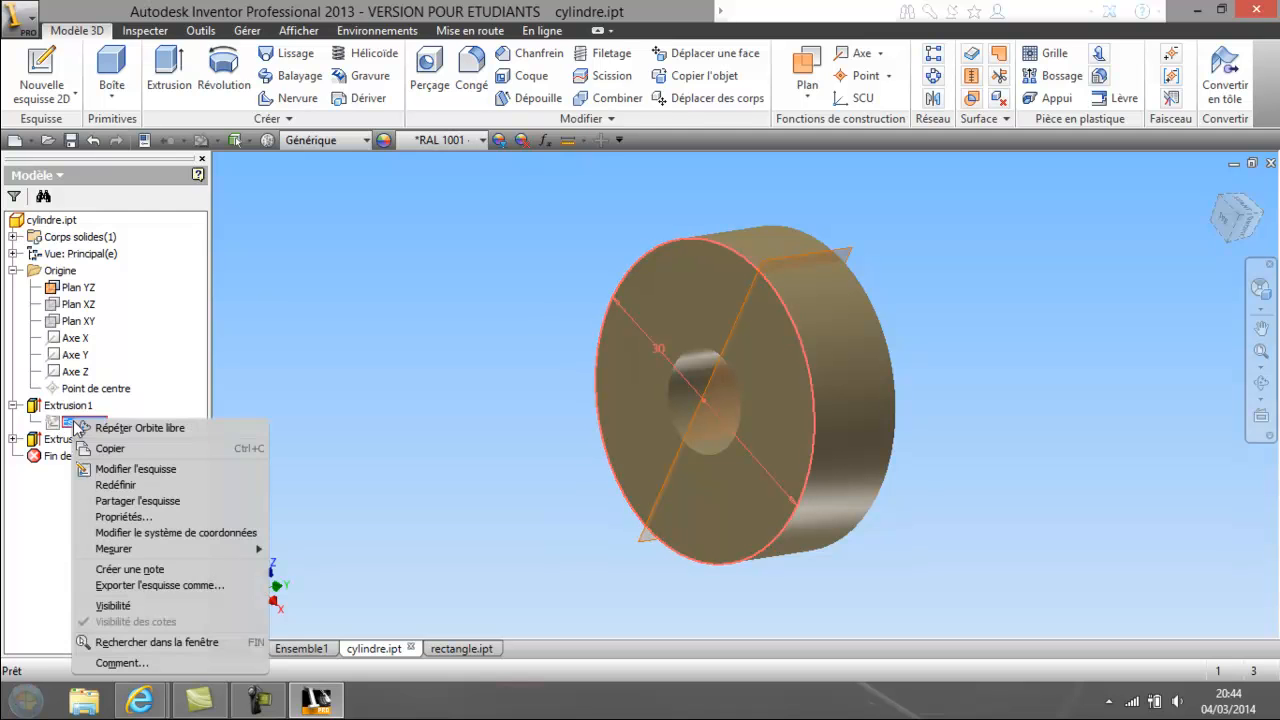
{"action": "left_click", "coordinate": [128, 470]}
{"action": "double_click", "coordinate": [828, 395]}
{"action": "type", "text": "50"}
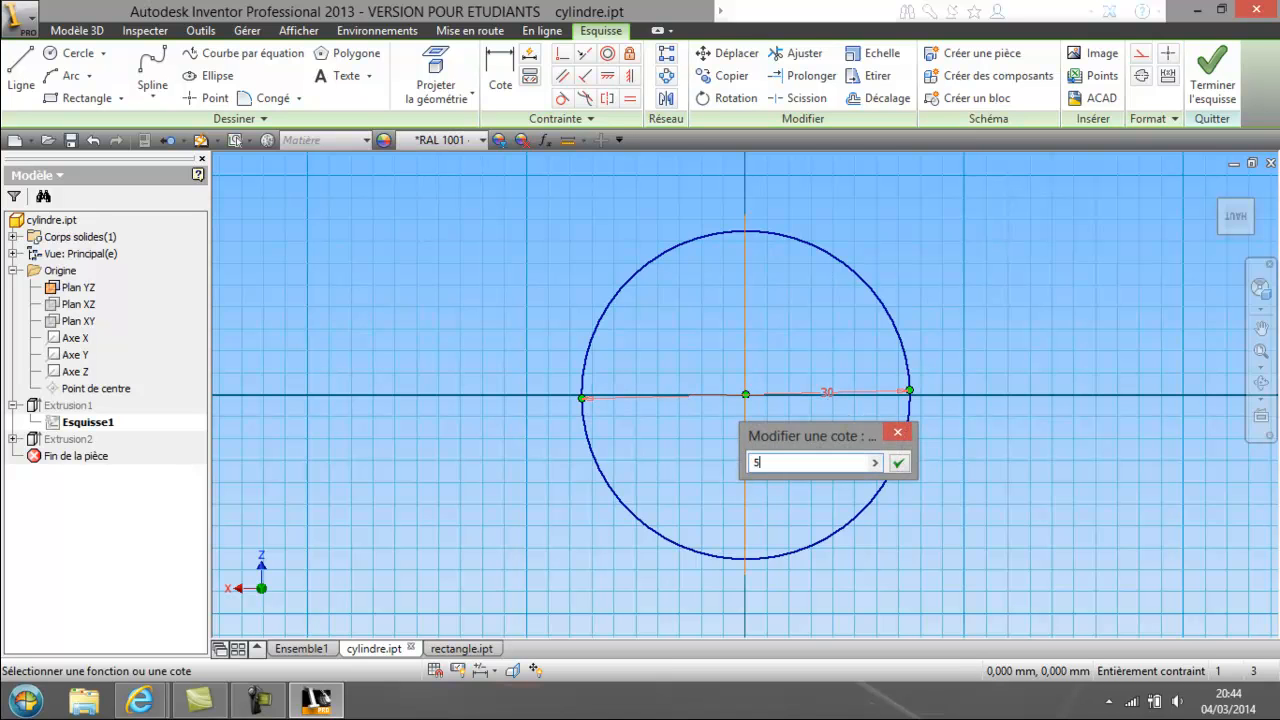
{"action": "left_click", "coordinate": [899, 464]}
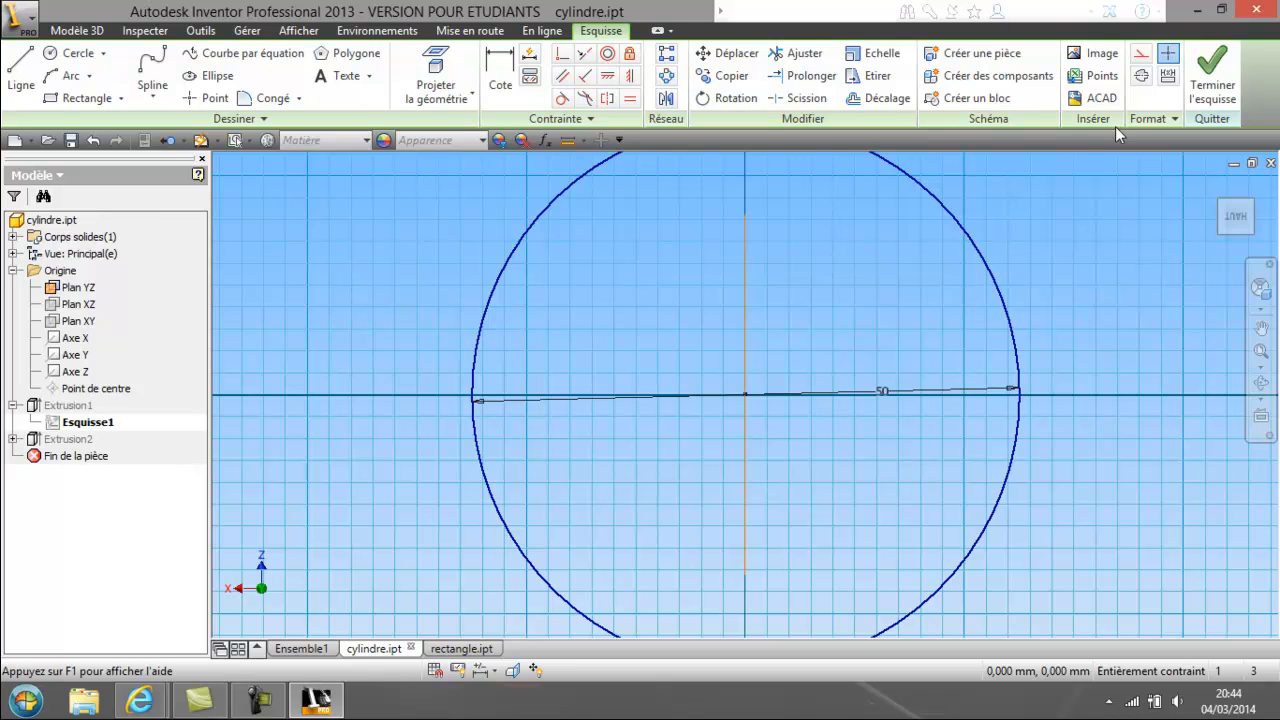
{"action": "left_click", "coordinate": [1212, 76]}
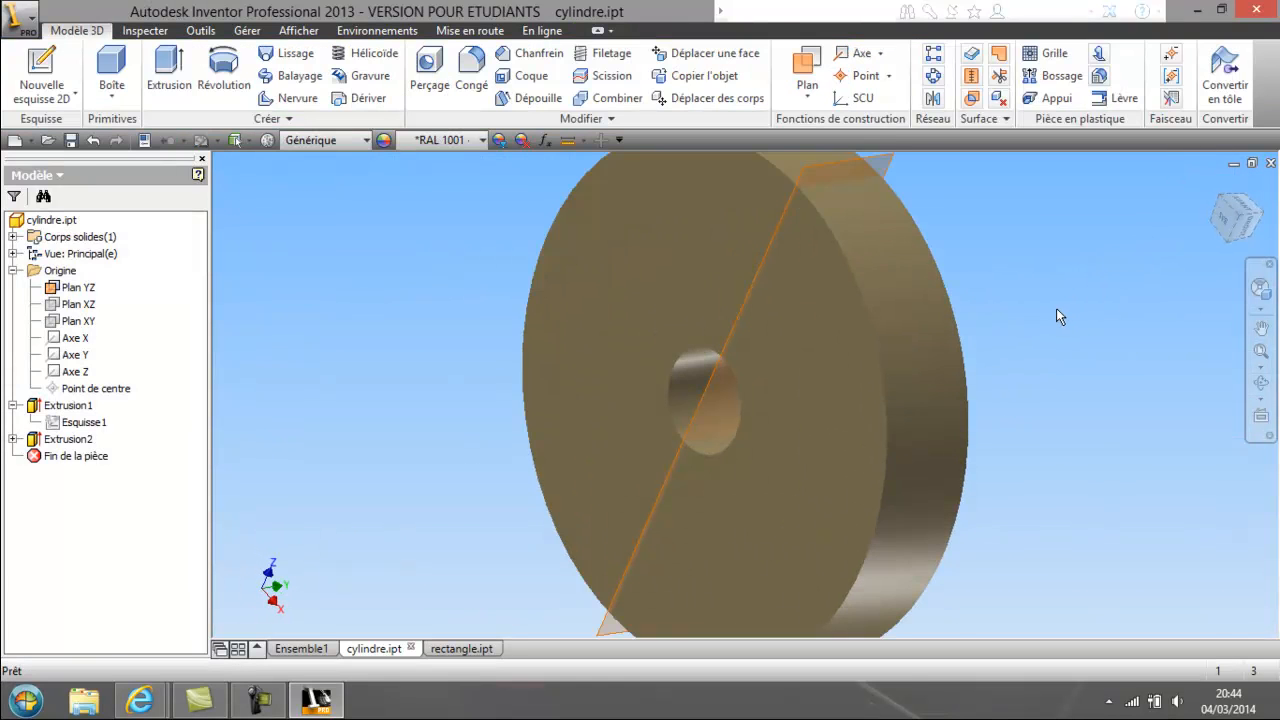
- Edit the cylindre part's first extrusion and set its distance to 100 mm
{"action": "scroll", "coordinate": [1056, 308], "scroll_direction": "down", "scroll_amount": 5}
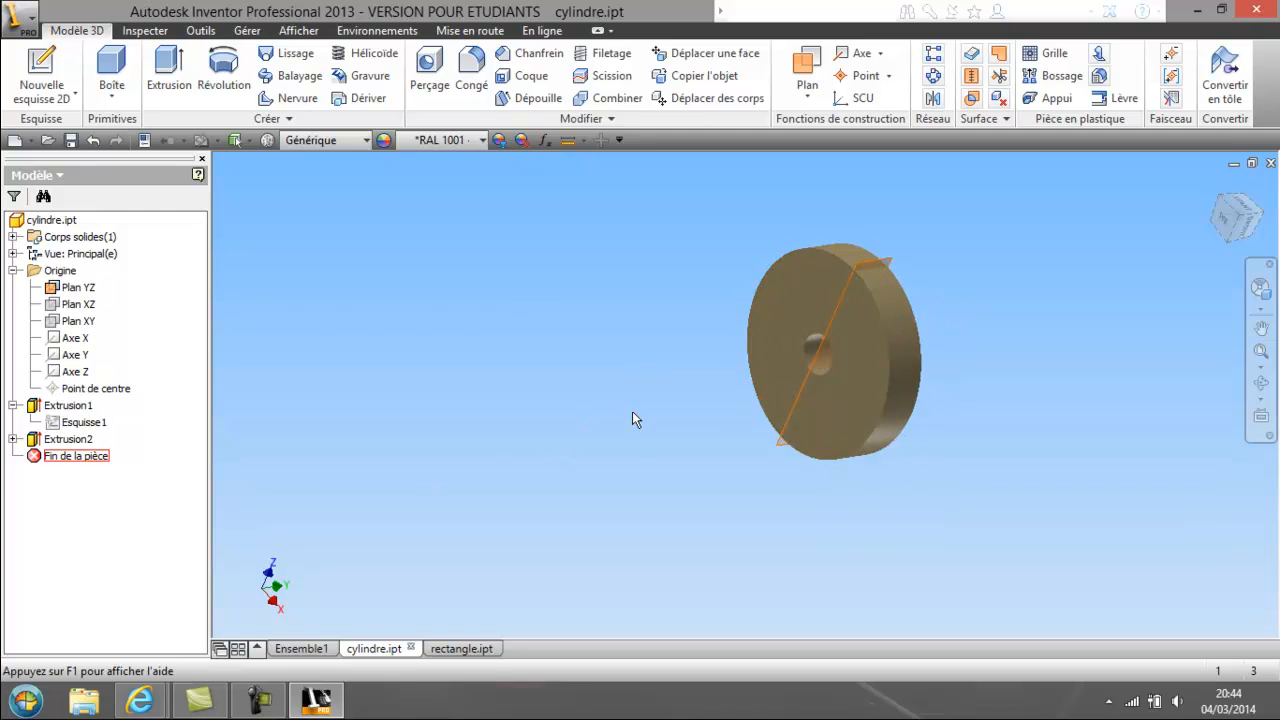
{"action": "left_click", "coordinate": [13, 406]}
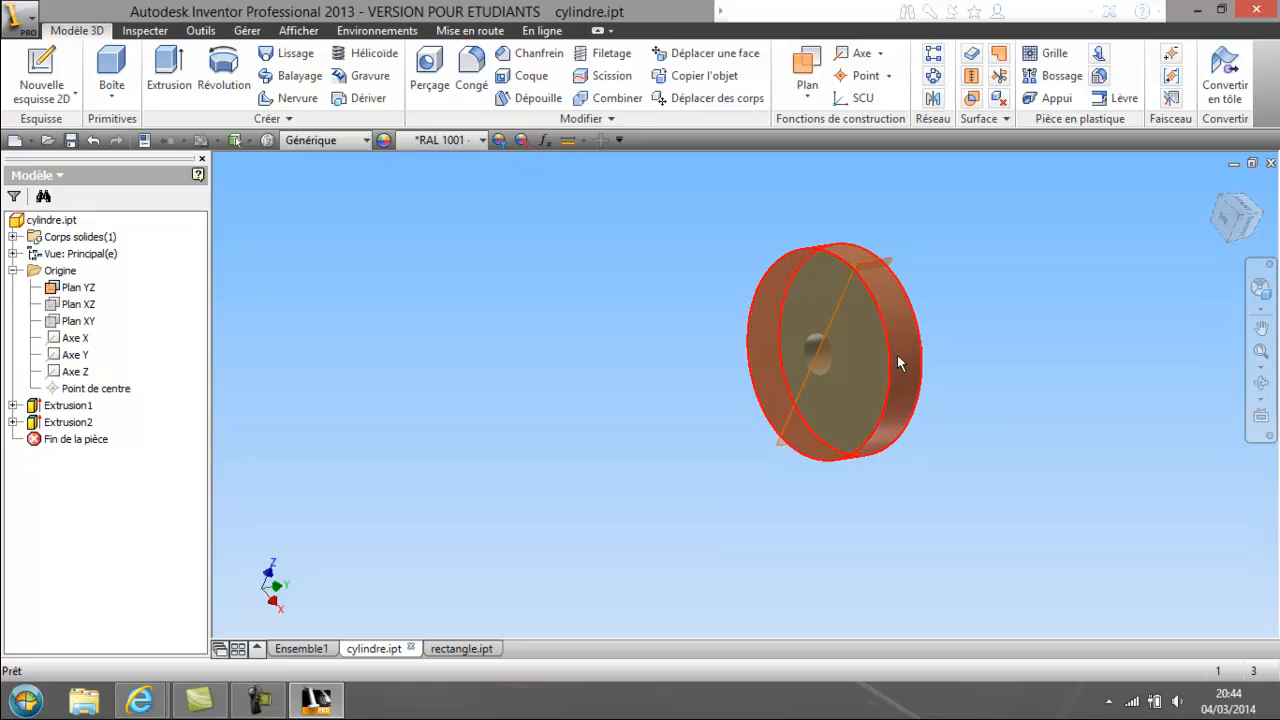
{"action": "right_click", "coordinate": [37, 410]}
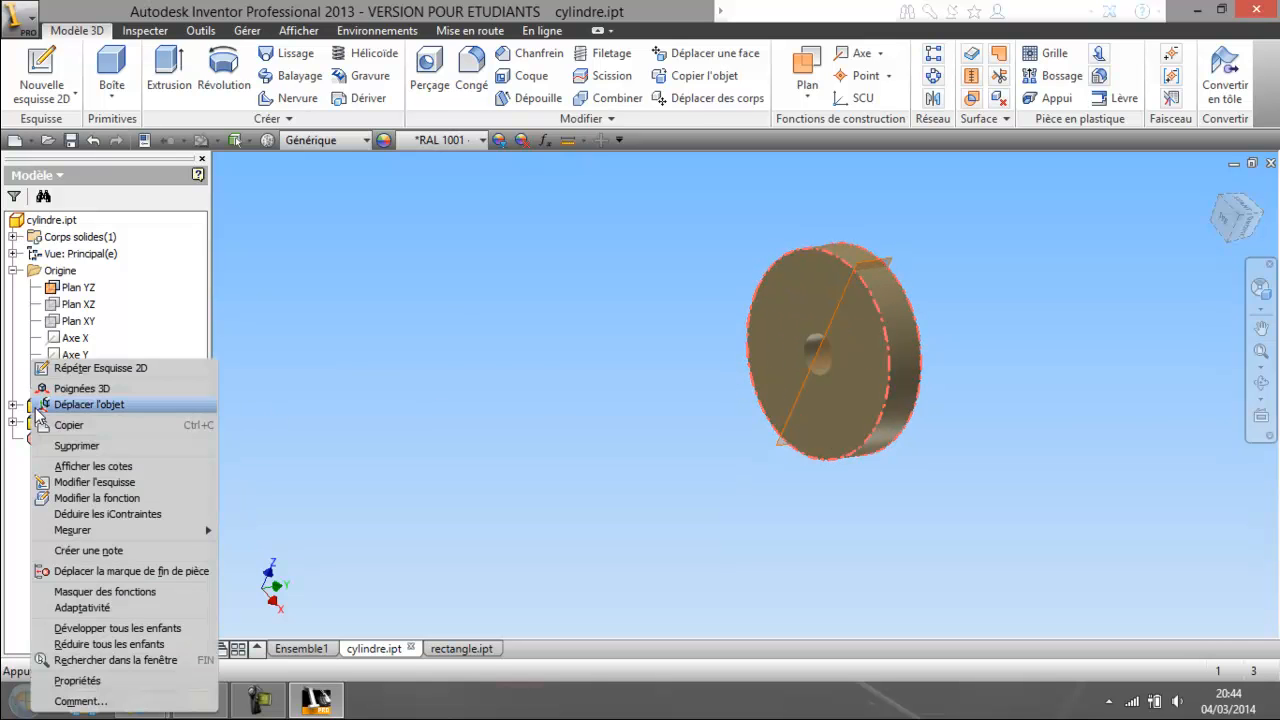
{"action": "left_click", "coordinate": [77, 498]}
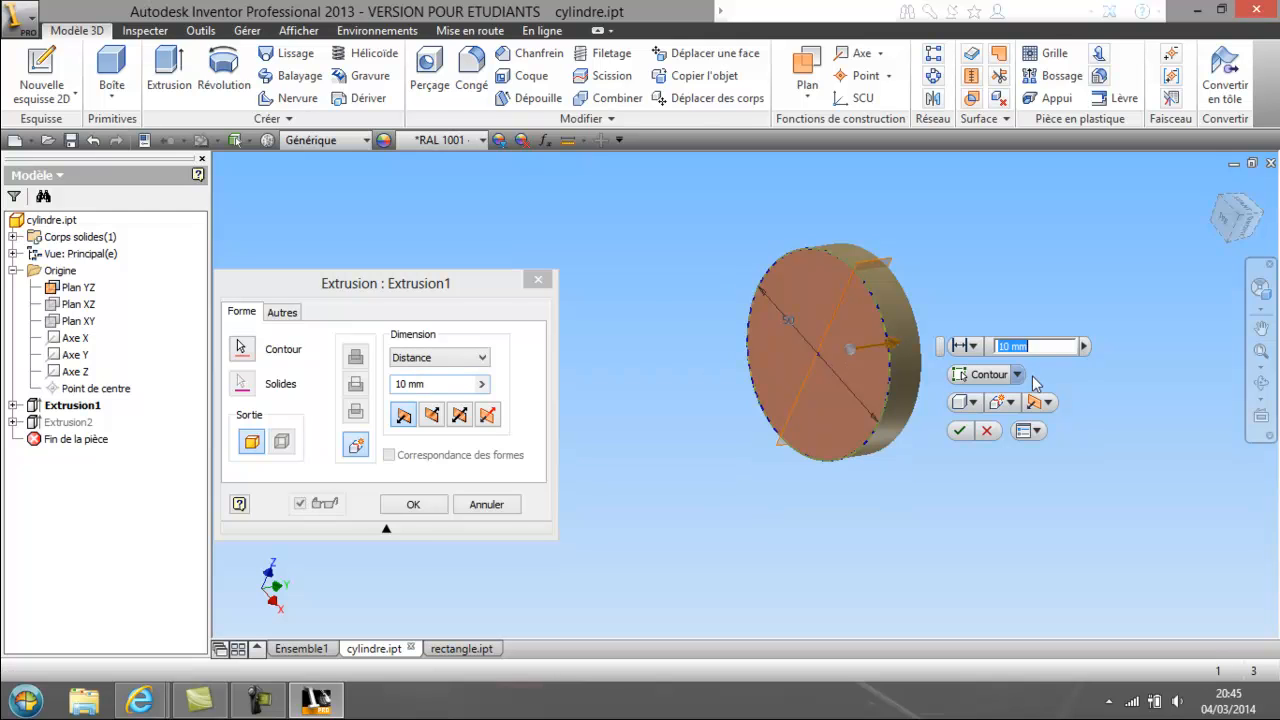
{"action": "type", "text": "100"}
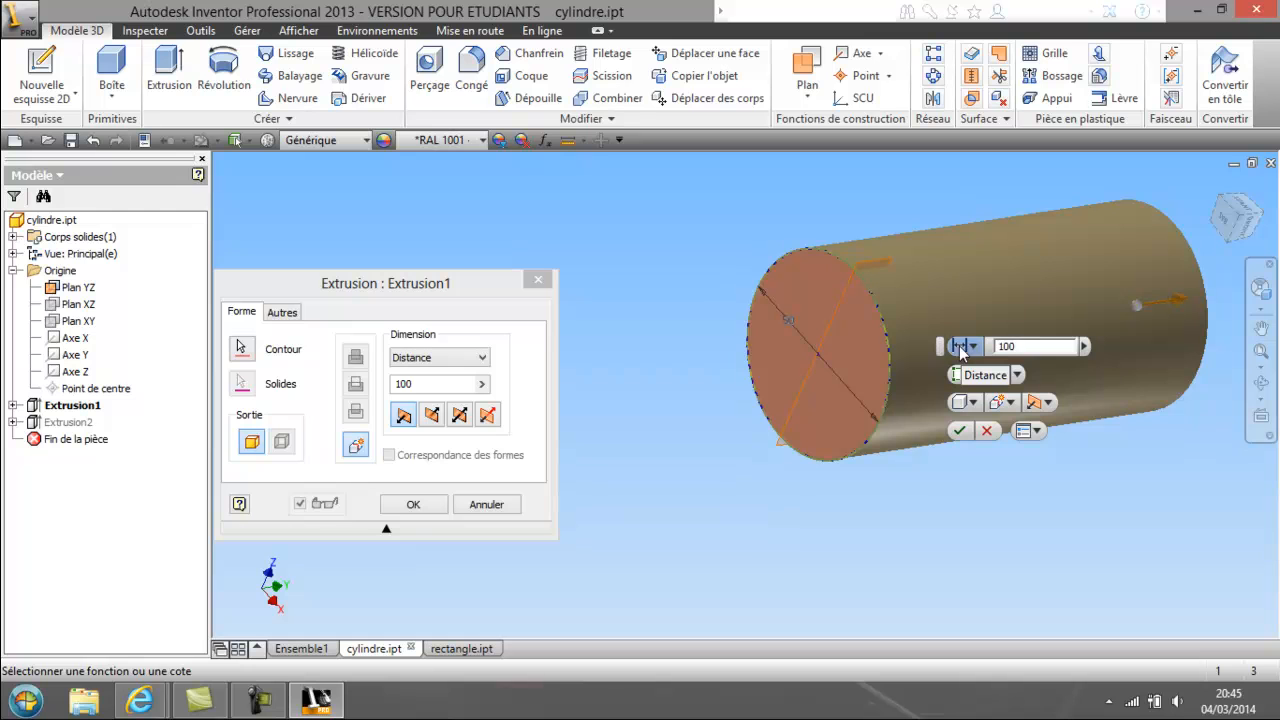
{"action": "left_click", "coordinate": [966, 432]}
{"action": "scroll", "coordinate": [776, 503], "scroll_direction": "up", "scroll_amount": 3}
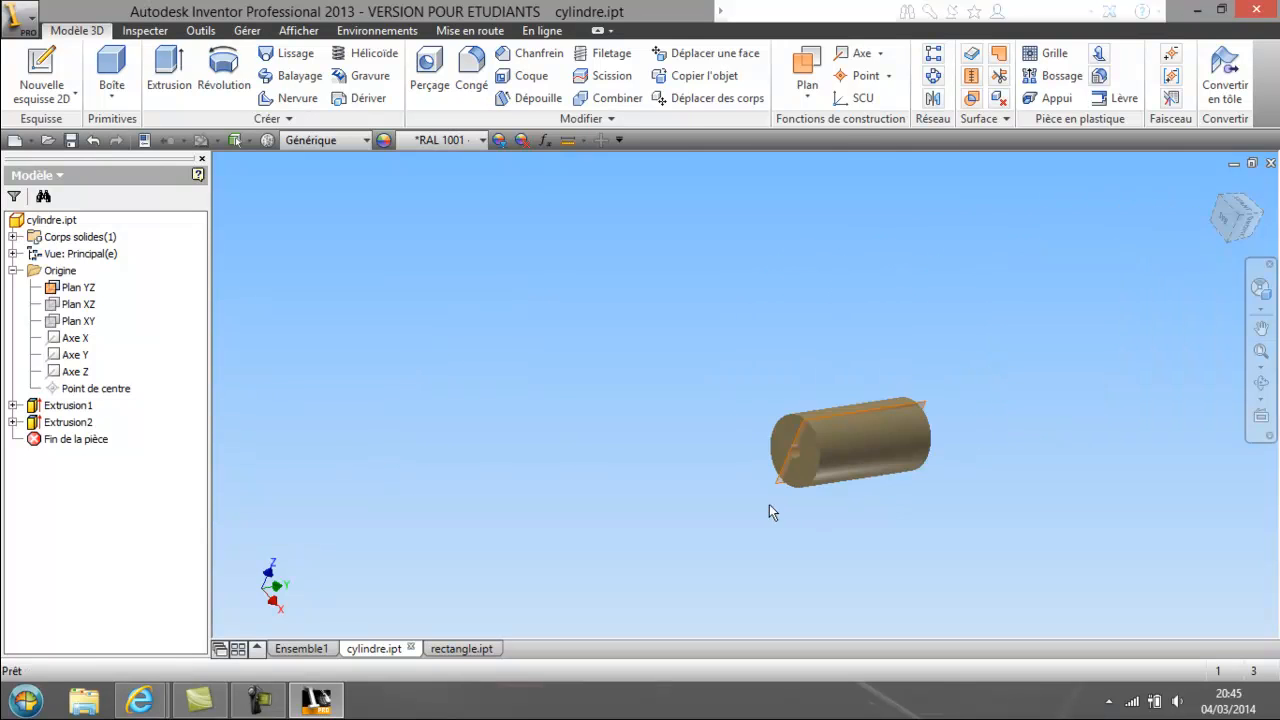
{"action": "scroll", "coordinate": [705, 514], "scroll_direction": "down", "scroll_amount": 2}
- Return to the Ensemble1 assembly and move the lengthened cylinder up, clear of the rectangular block
{"action": "left_click", "coordinate": [456, 644]}
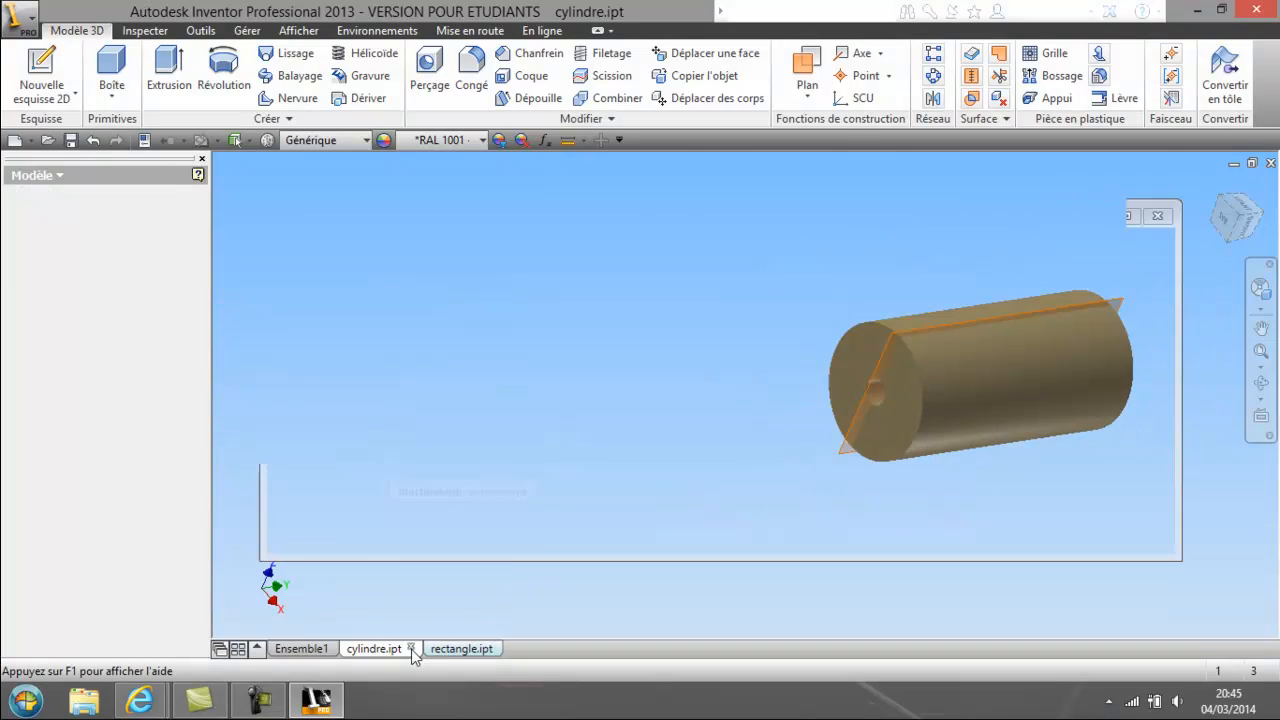
{"action": "left_click", "coordinate": [296, 647]}
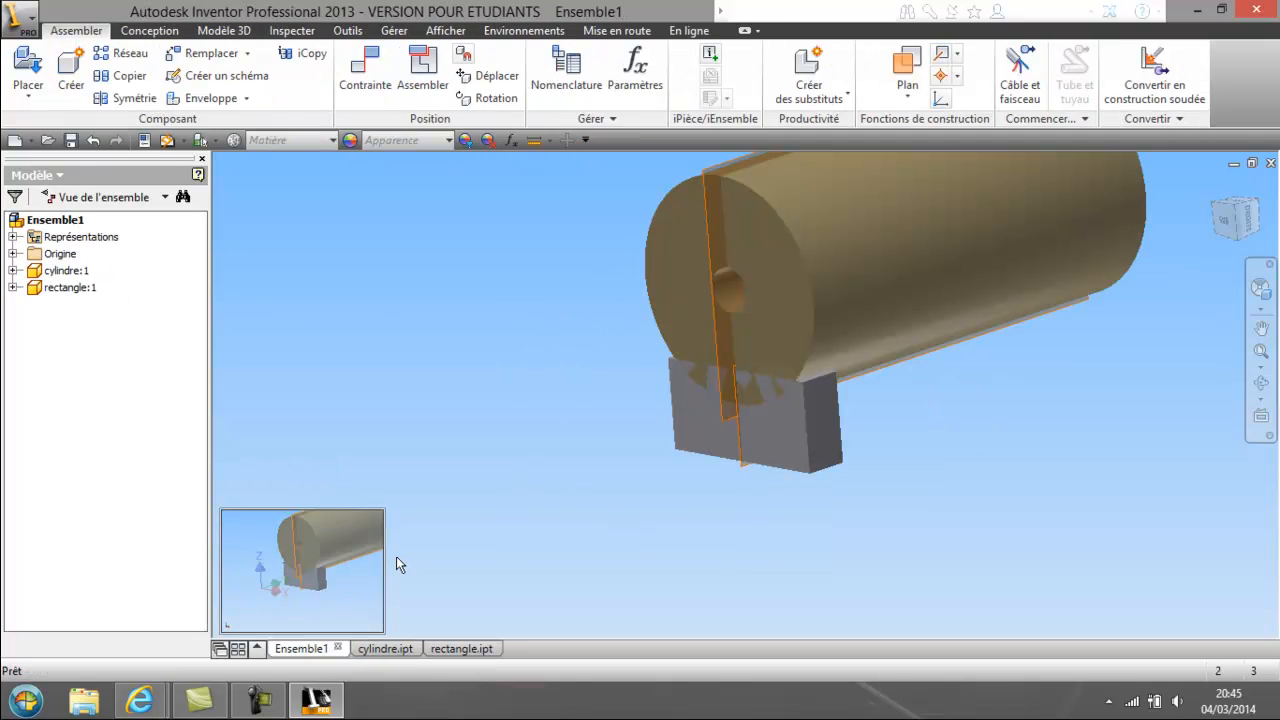
{"action": "scroll", "coordinate": [614, 458], "scroll_direction": "up", "scroll_amount": 2}
{"action": "middle_click_drag", "start_coordinate": [808, 472], "coordinate": [785, 497]}
{"action": "right_click", "coordinate": [924, 463]}
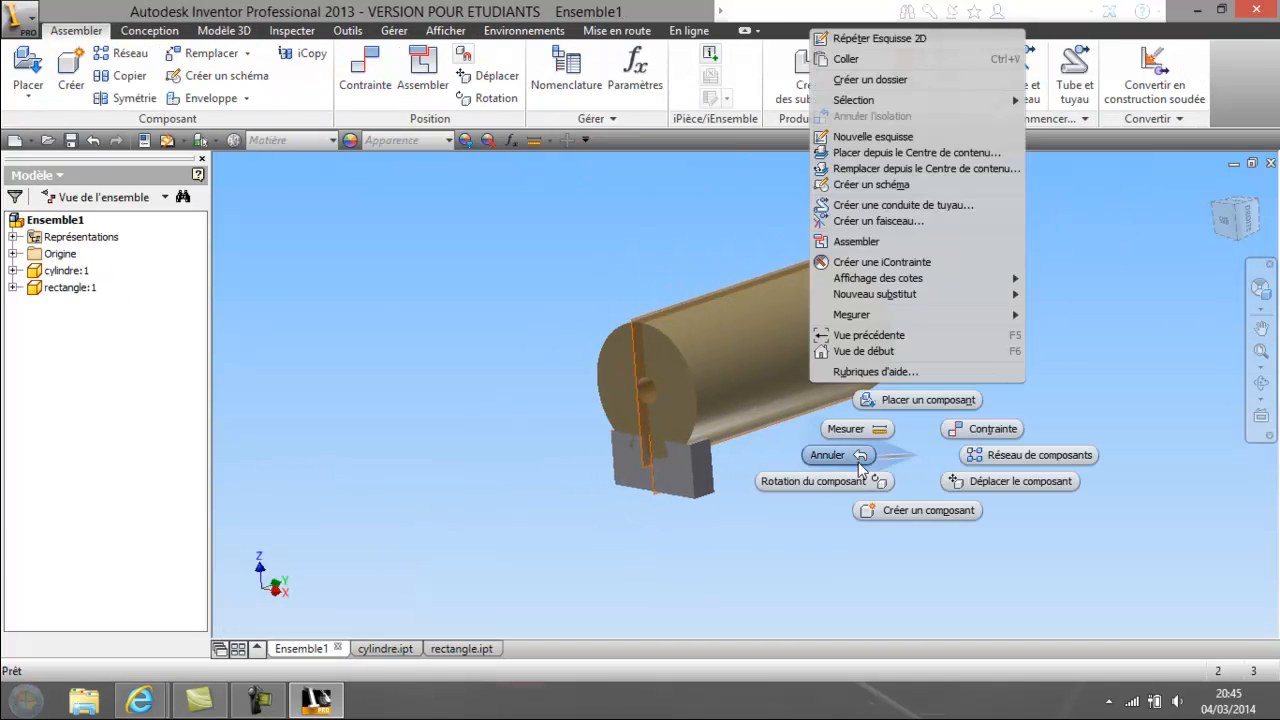
{"action": "left_click", "coordinate": [747, 515]}
{"action": "left_click_drag", "start_coordinate": [728, 394], "coordinate": [741, 330]}
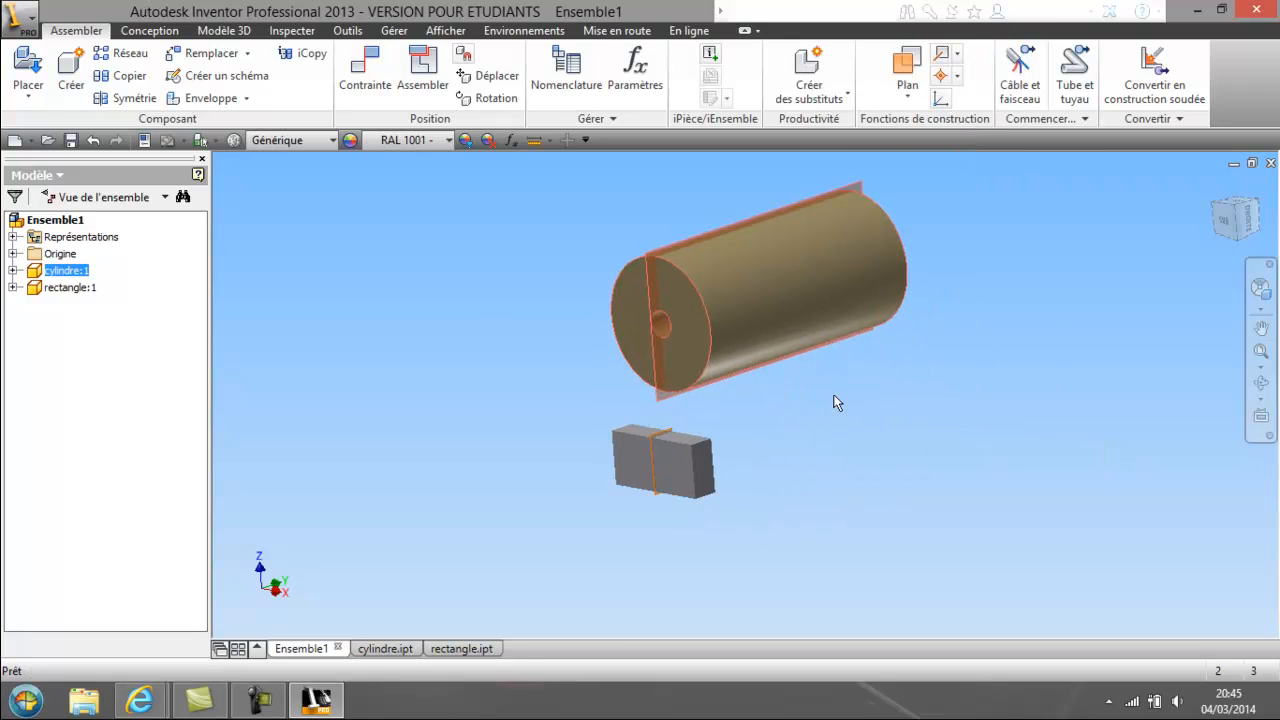
- Examine the separated cylinder and rectangular block in Ensemble1 from the side and at an angle, leaving nothing selected
{"action": "key", "text": "F4"}
{"action": "left_click_drag", "start_coordinate": [809, 417], "coordinate": [746, 391]}
{"action": "right_click", "coordinate": [758, 387]}
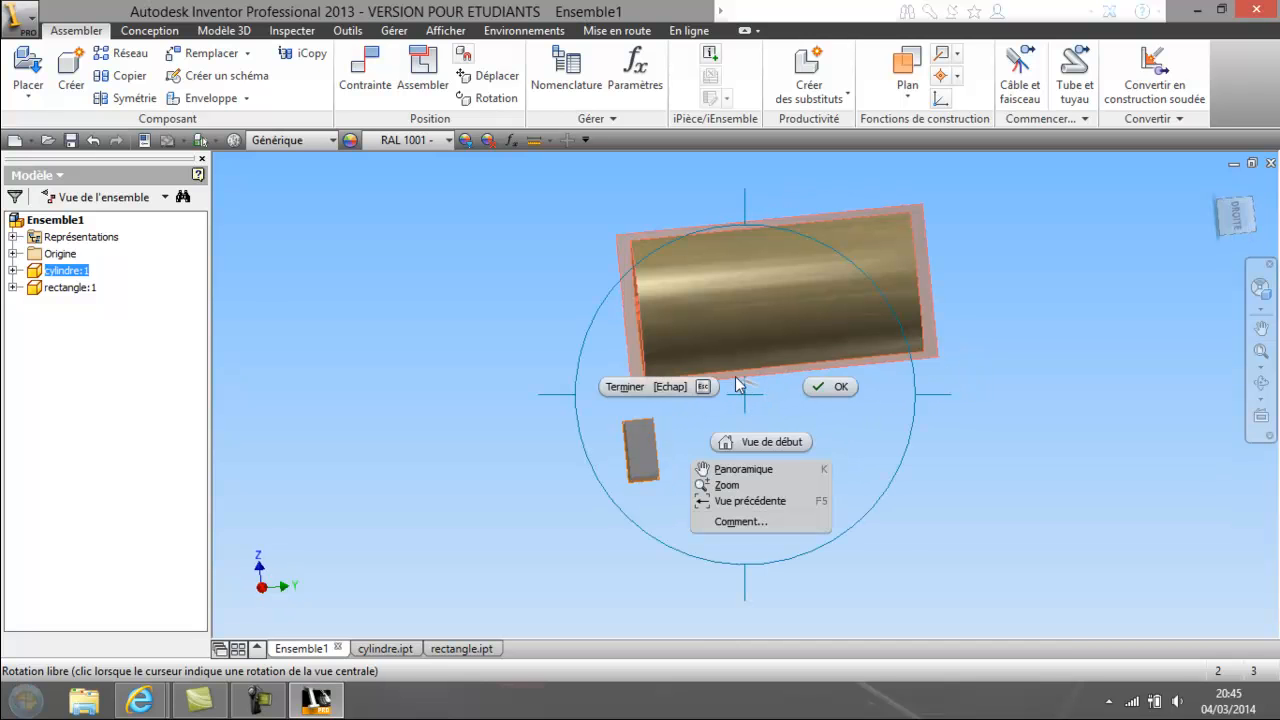
{"action": "left_click", "coordinate": [645, 388]}
{"action": "key", "text": "F4"}
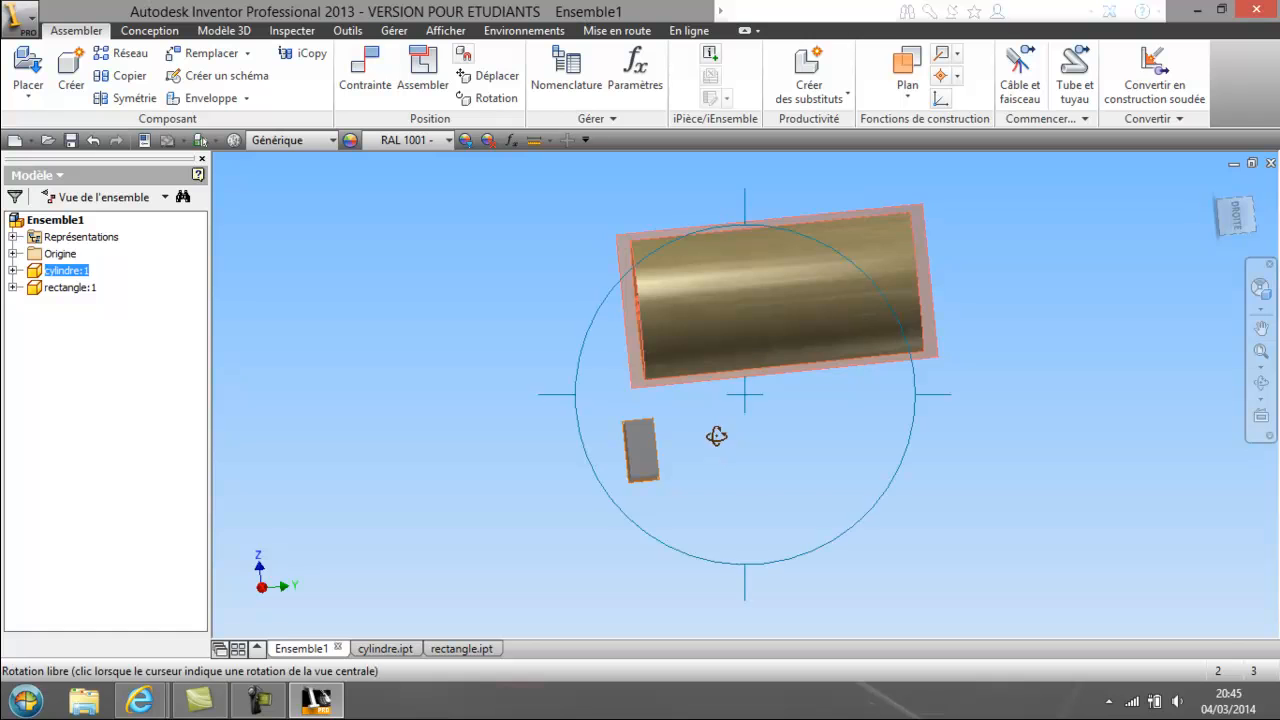
{"action": "left_click_drag", "start_coordinate": [729, 434], "coordinate": [873, 494]}
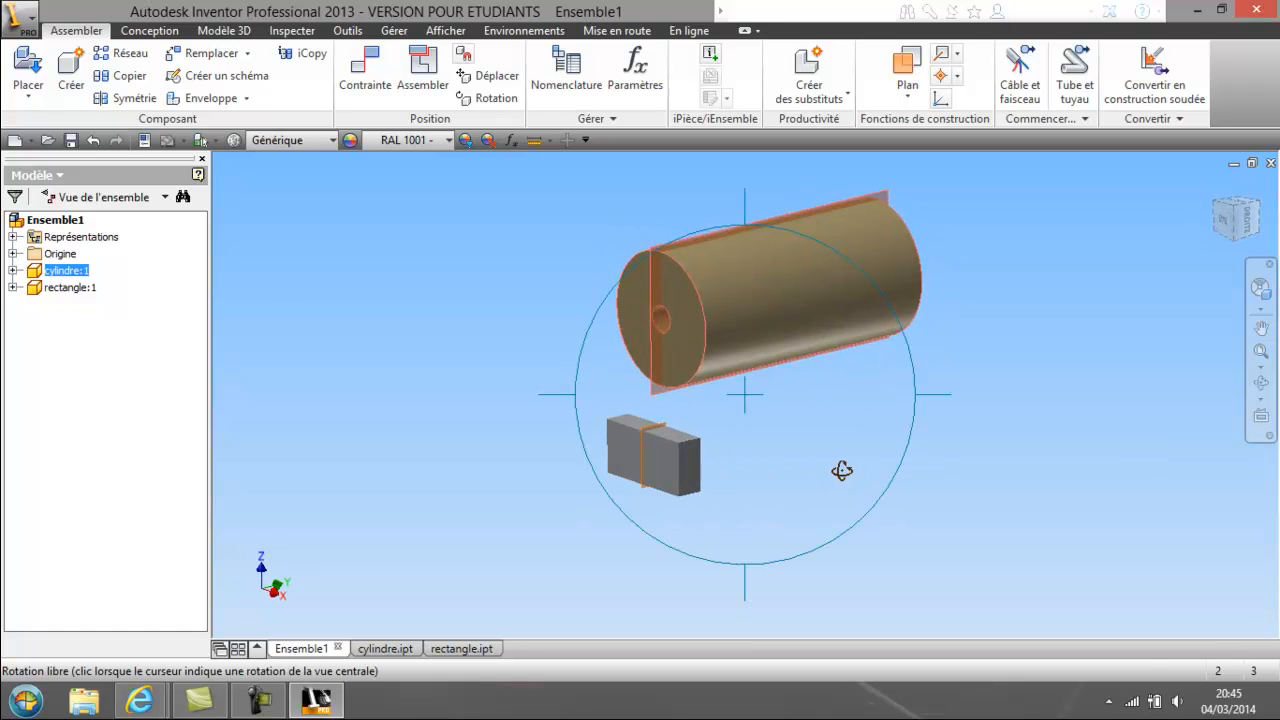
{"action": "right_click", "coordinate": [812, 466]}
{"action": "left_click", "coordinate": [710, 471]}
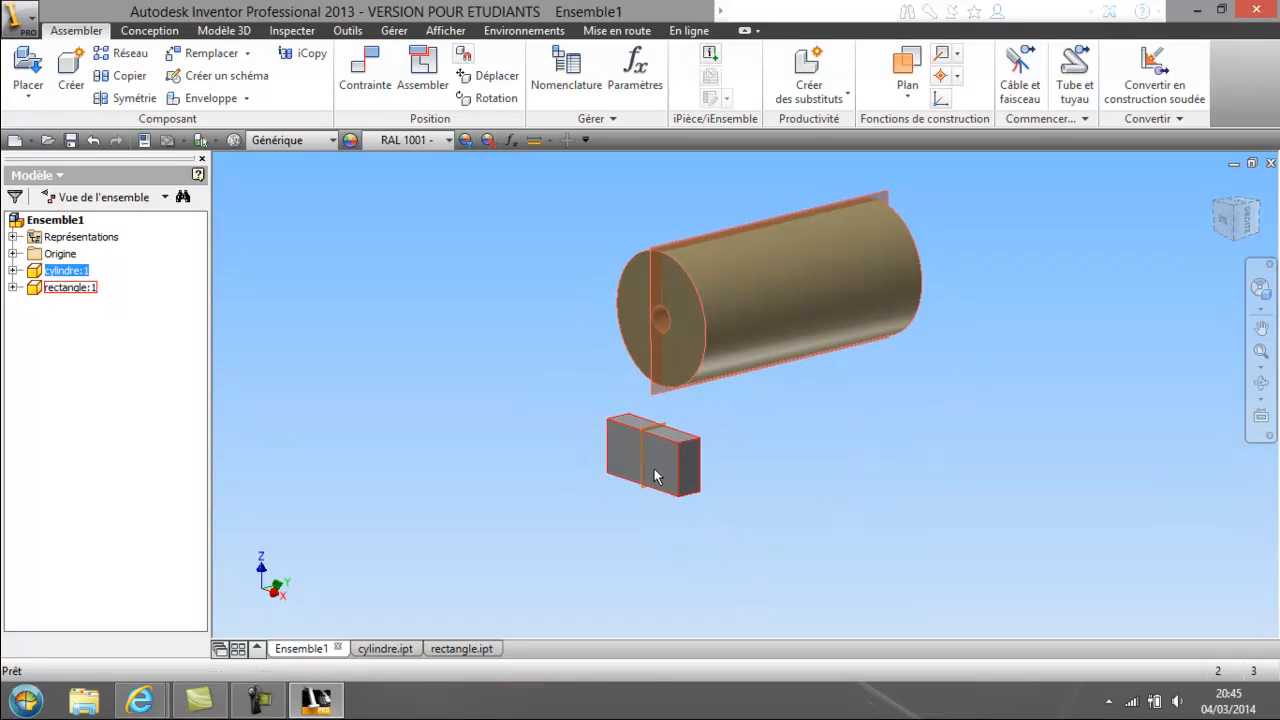
{"action": "left_click", "coordinate": [500, 475]}
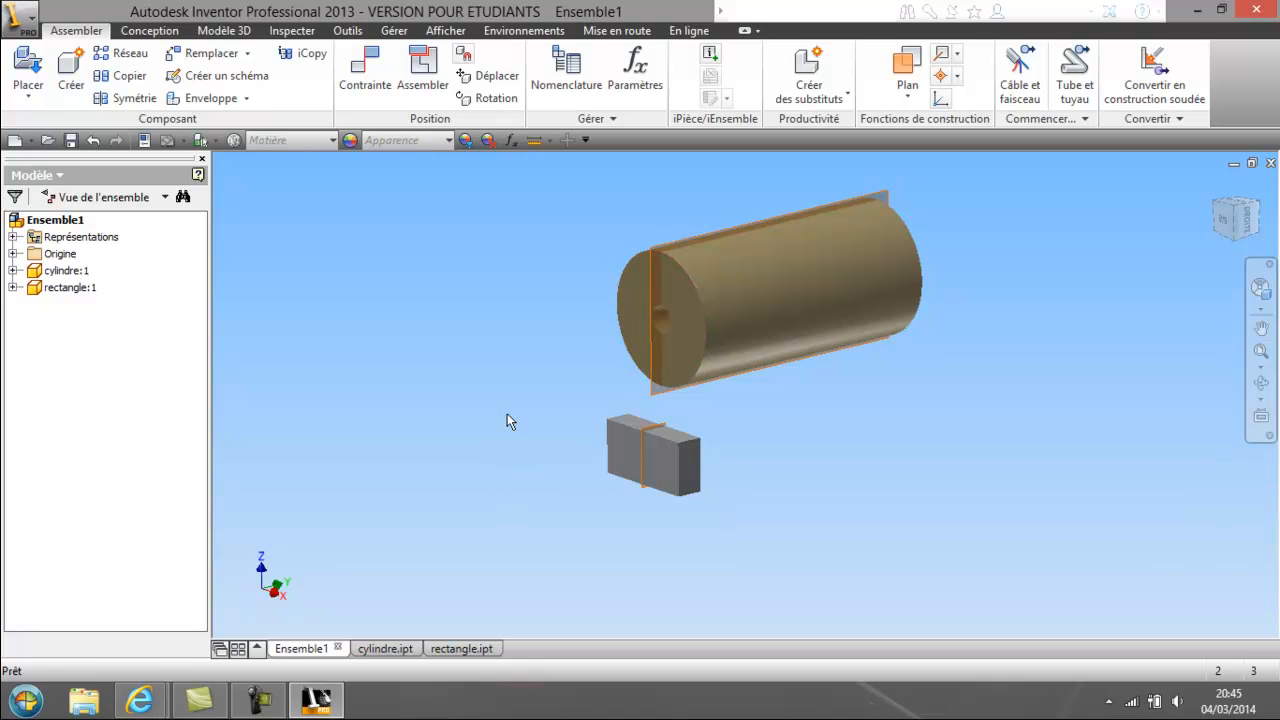